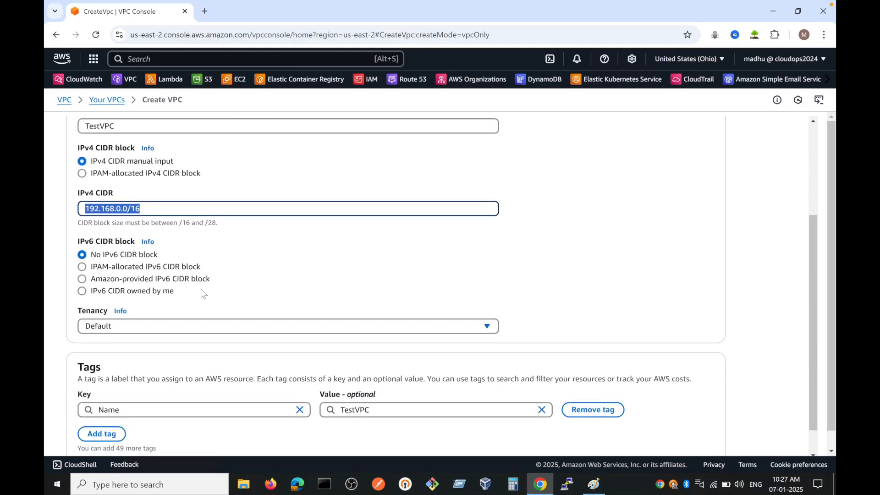
scroll(183, 257, "down", 1)
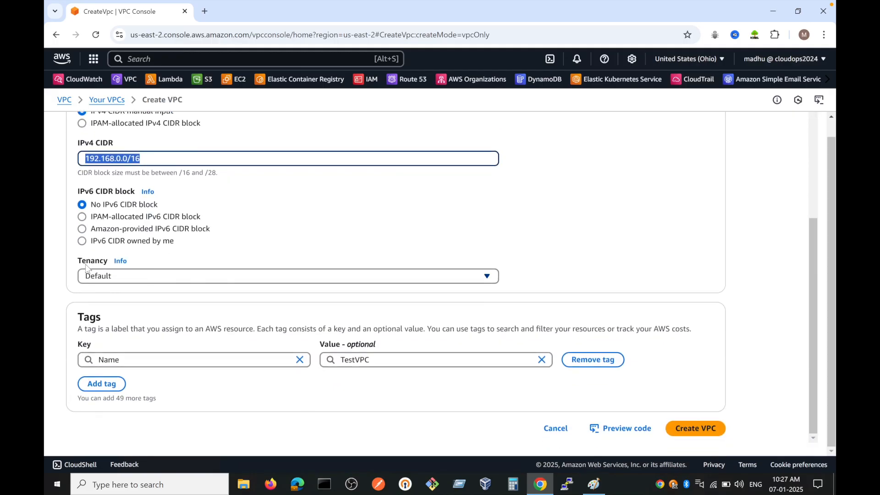
Step: Create the VPC named TestVPC with the settings already entered
left_click(694, 428)
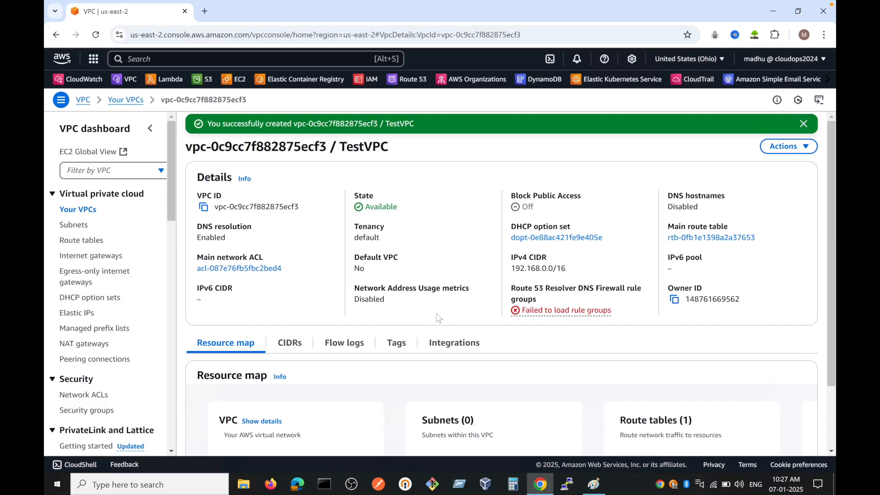
scroll(285, 223, "down", 1)
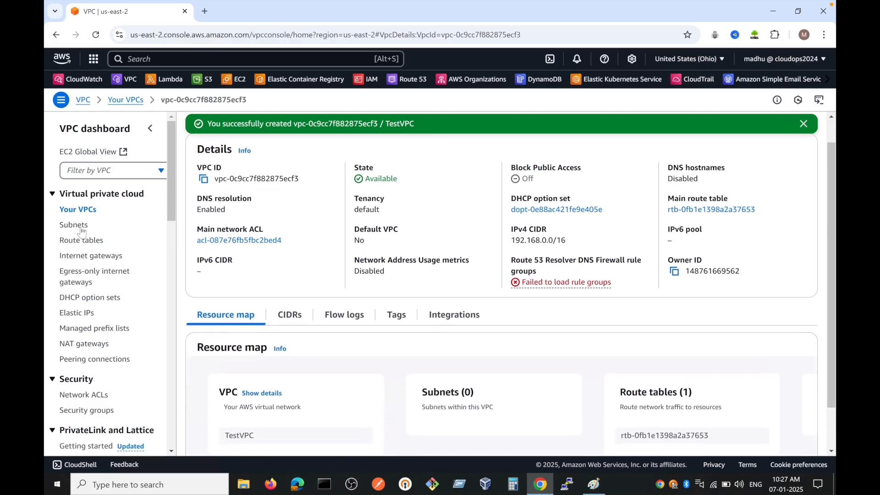
Step: Start a new subnet in TestVPC and name it Public subnet
left_click(85, 228)
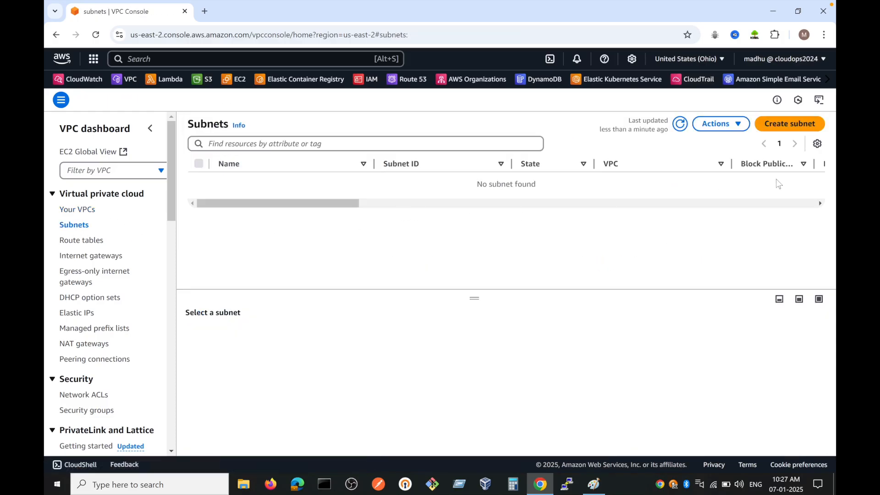
left_click(788, 124)
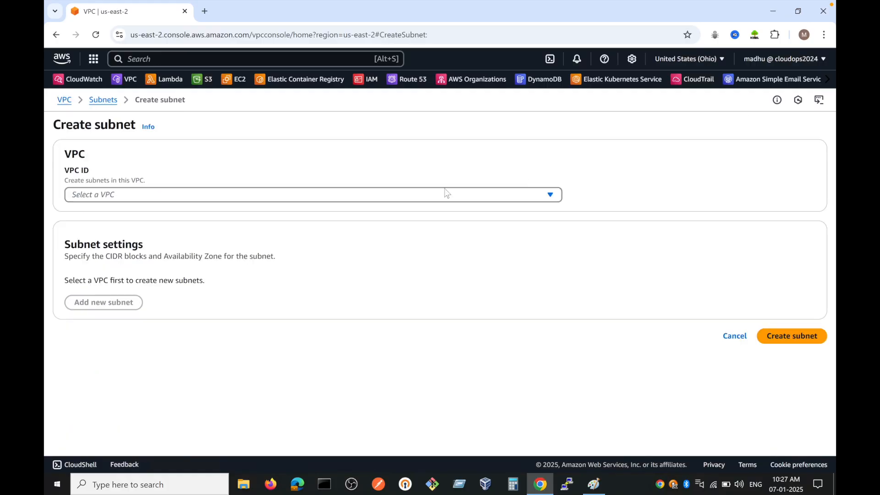
left_click(151, 196)
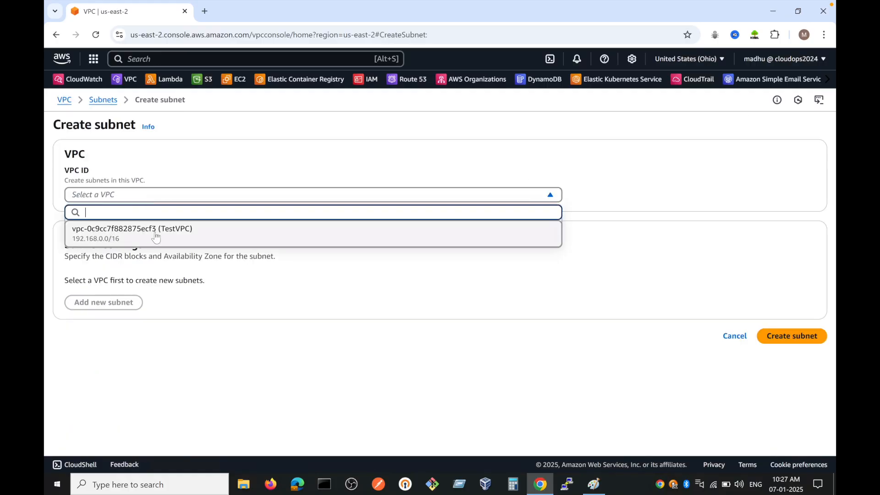
left_click(174, 235)
scroll(245, 298, "down", 2)
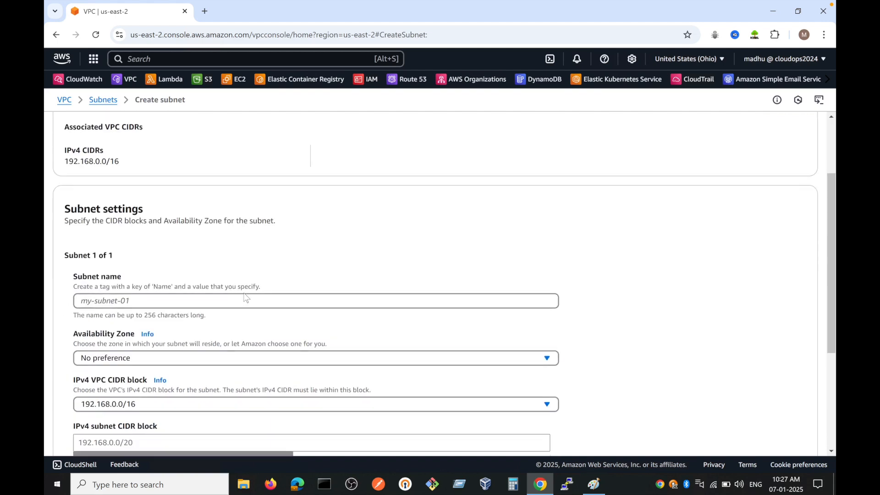
left_click(159, 305)
type("Public subnet")
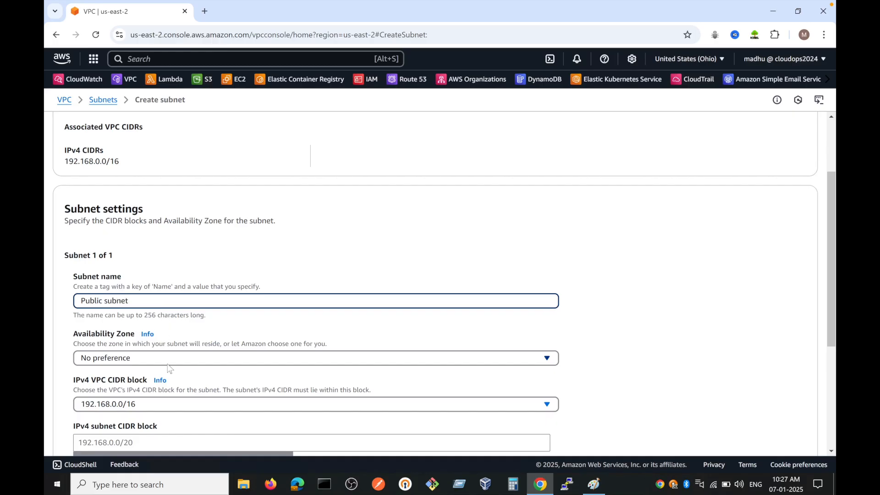
Step: Examine the Availability Zone choices and the IPv4 VPC CIDR block options for the public subnet
scroll(136, 323, "down", 1)
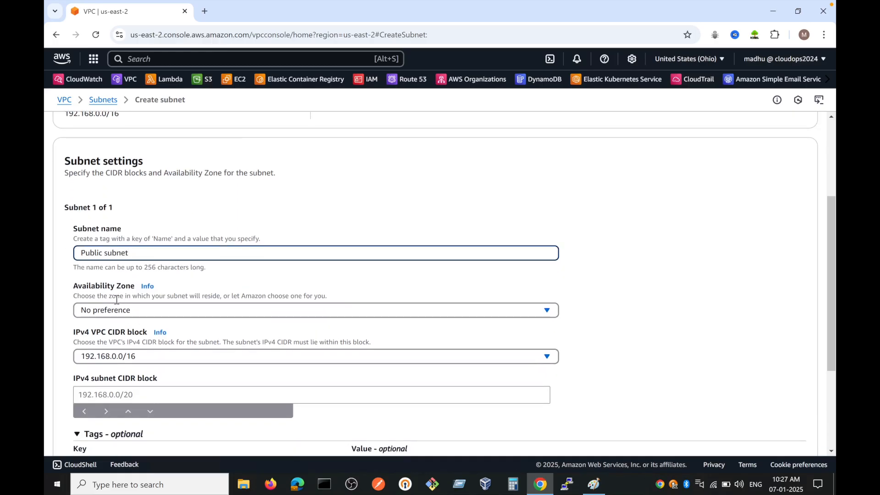
left_click(129, 313)
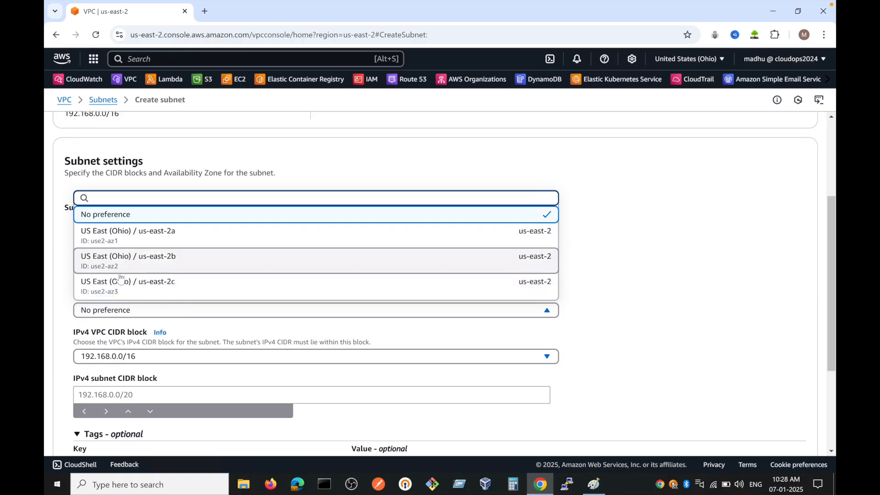
left_click(179, 328)
scroll(156, 298, "down", 1)
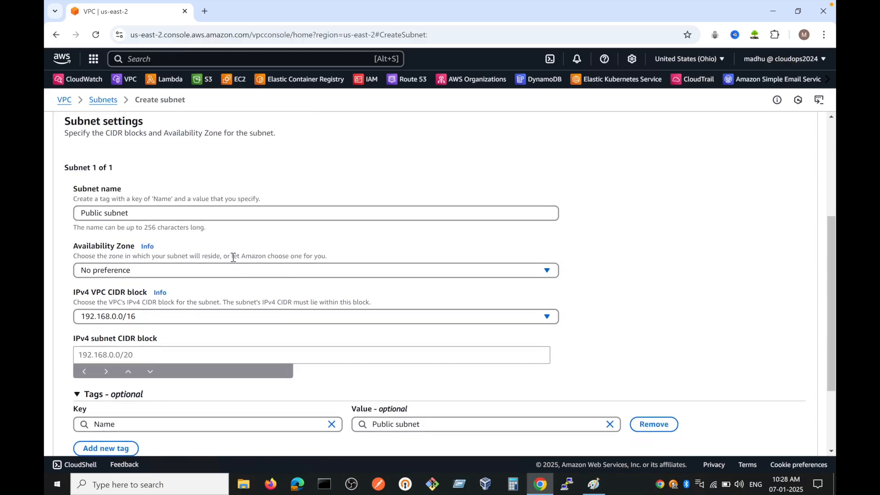
left_click_drag(232, 258, 319, 271)
scroll(240, 294, "down", 1)
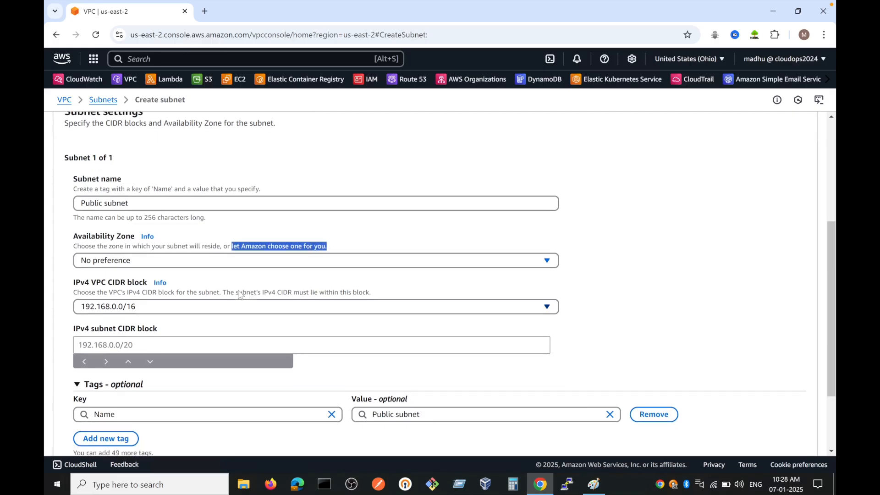
scroll(240, 294, "down", 1)
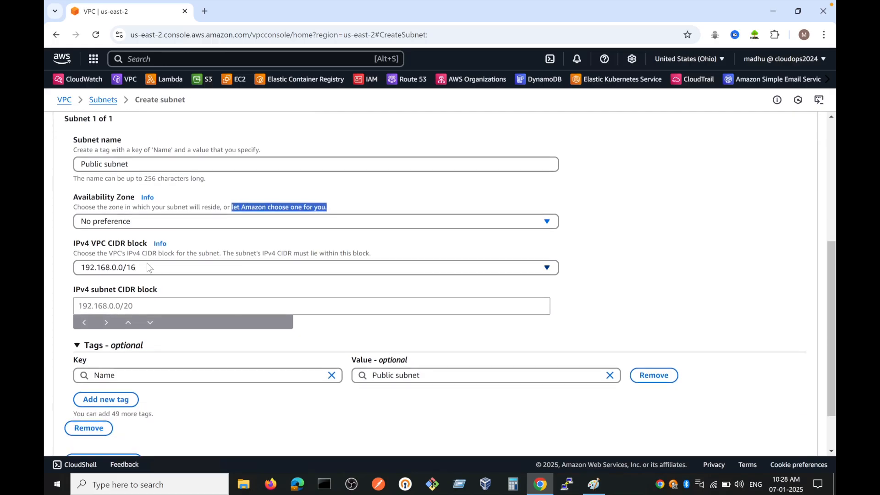
left_click(167, 269)
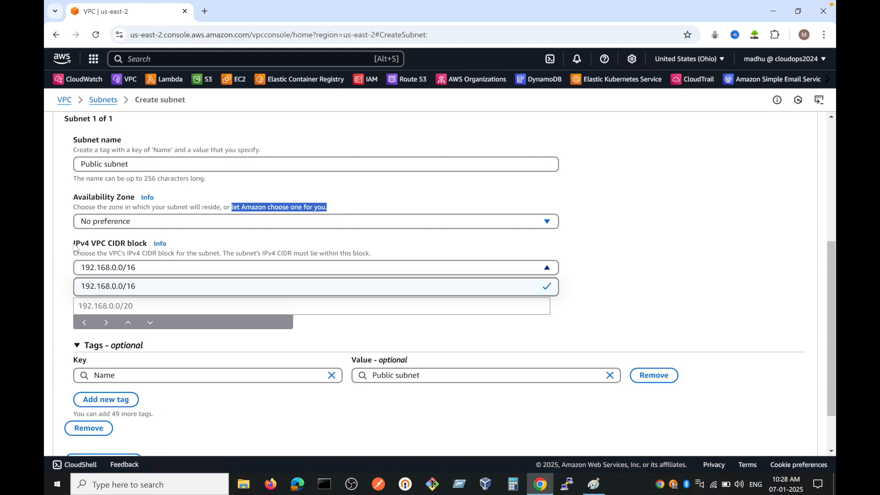
left_click(187, 303)
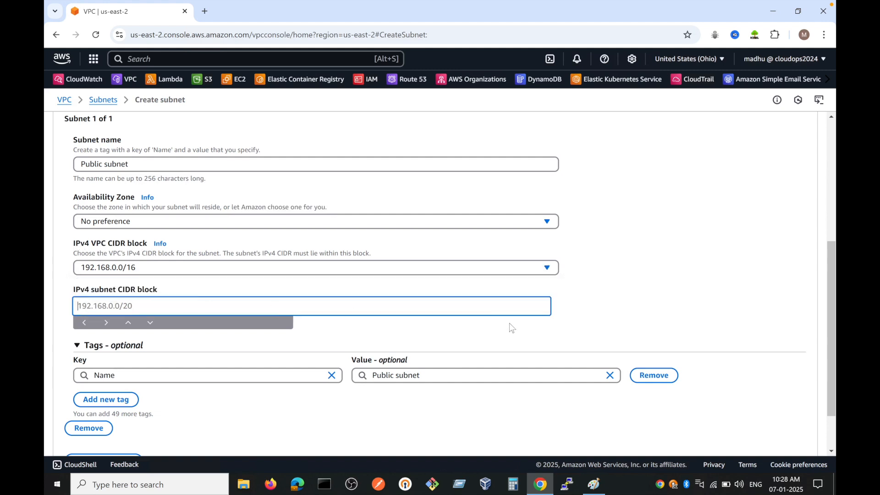
Step: Set the public subnet's IPv4 CIDR block to 192.168.1.0/24 and create the subnet
scroll(348, 295, "down", 1)
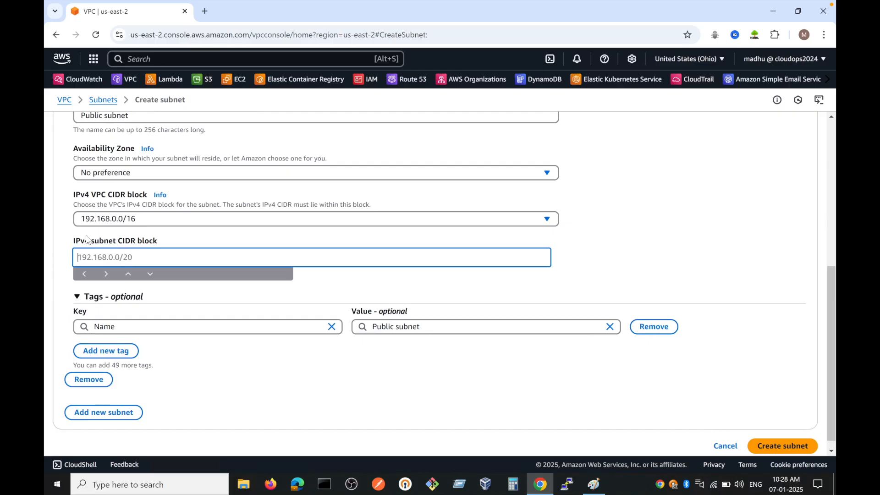
double_click(94, 242)
left_click(144, 259)
type("192.168.1.0/24")
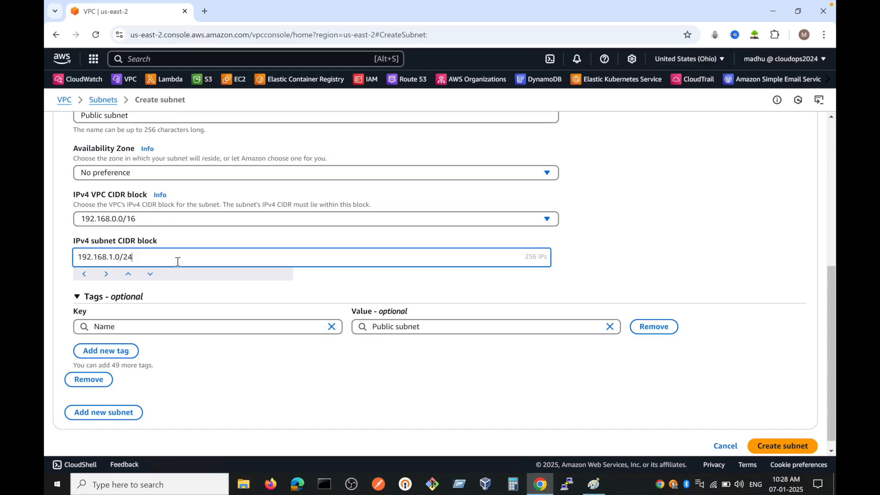
left_click(782, 445)
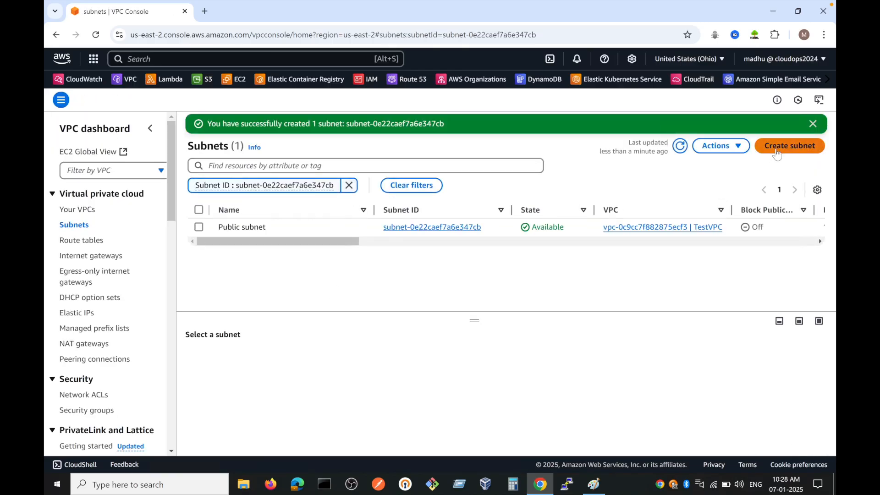
Step: Start another subnet in TestVPC and name it Private Subnet
left_click(781, 145)
left_click(157, 196)
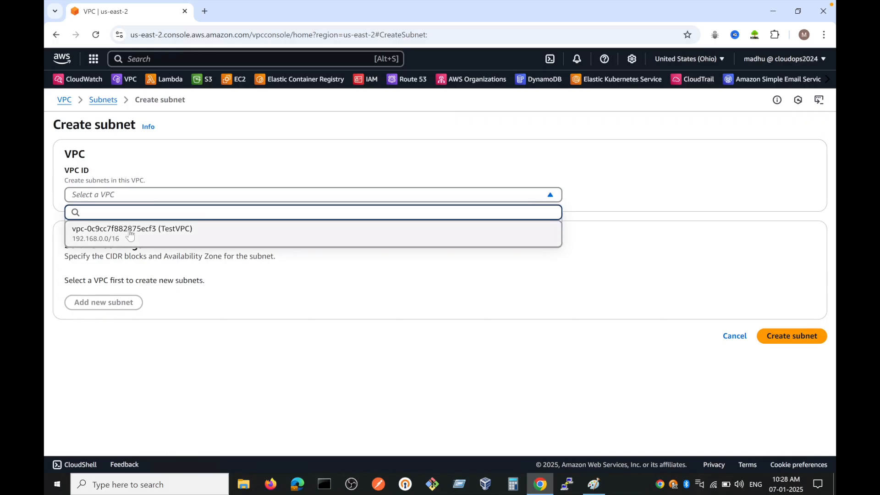
left_click(137, 229)
scroll(138, 288, "down", 2)
left_click(124, 320)
type("Private Subnet")
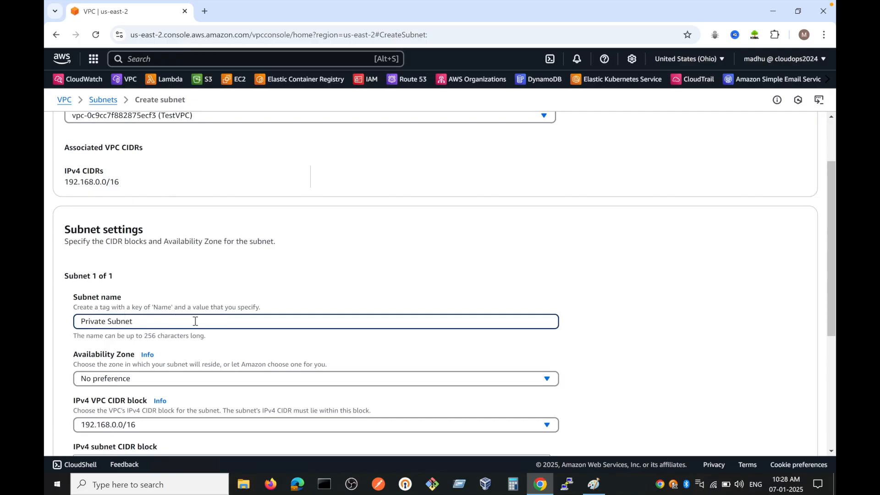
Step: Set the private subnet's IPv4 CIDR block to 192.168.2.0/24 and create the subnet
scroll(196, 321, "down", 2)
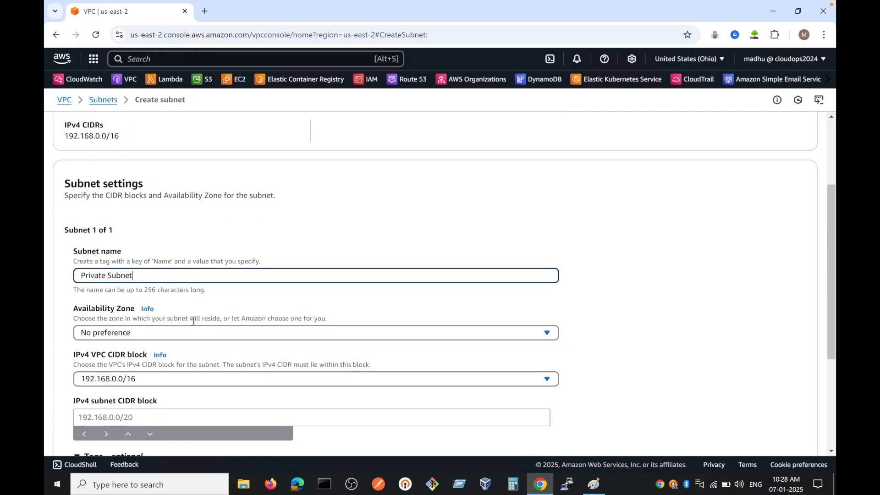
left_click(142, 358)
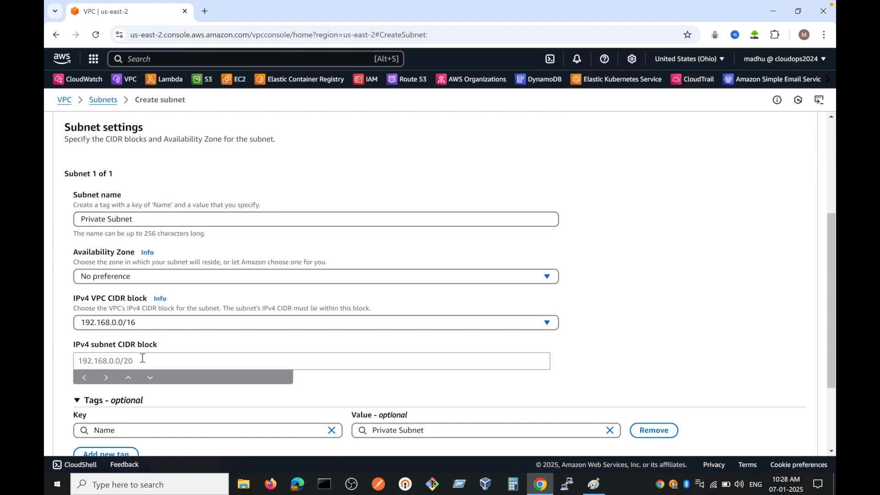
left_click(142, 360)
type("192.1")
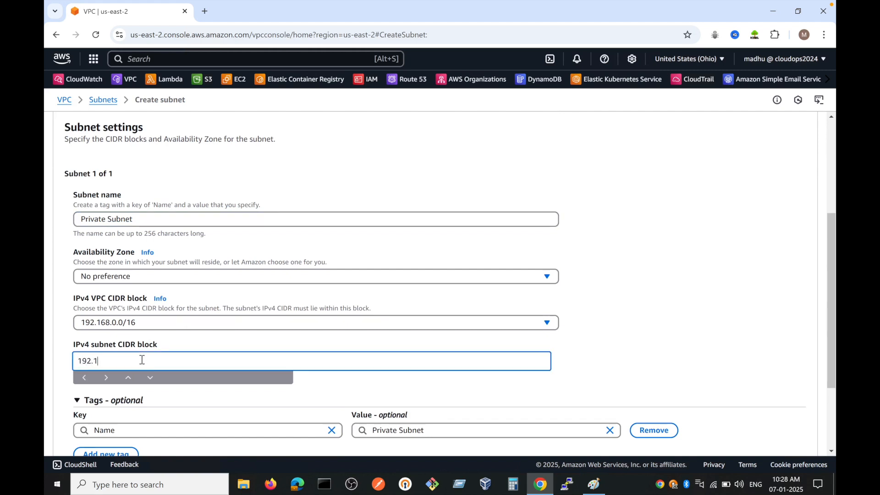
type("68.2.0/24")
scroll(294, 356, "down", 2)
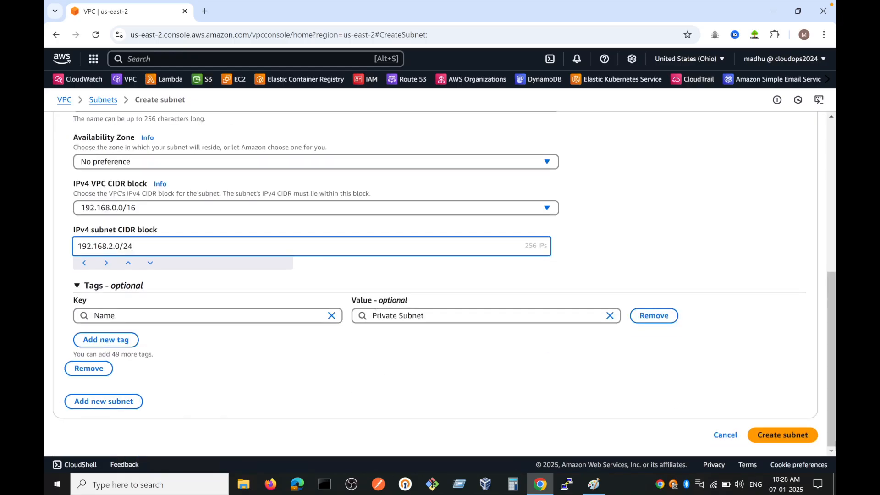
left_click(782, 436)
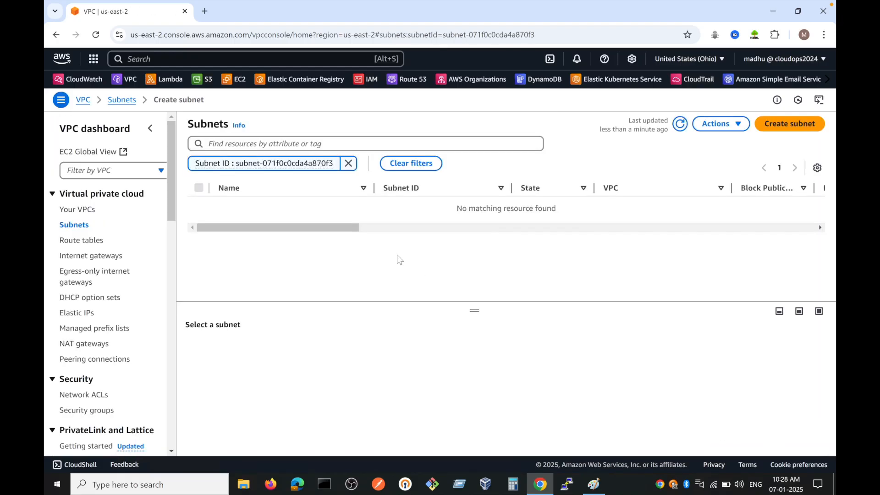
Step: Clear the subnet ID filter to list all subnets, and check the planned network diagram in Paint
left_click(348, 185)
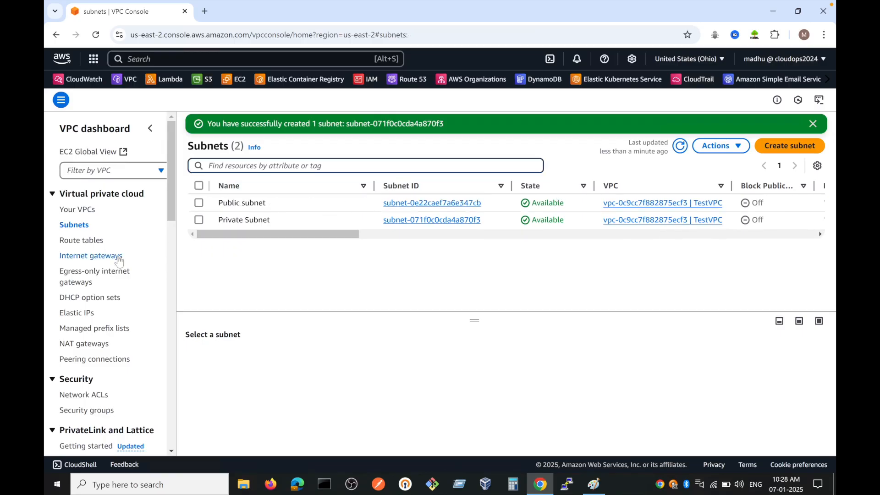
left_click(591, 485)
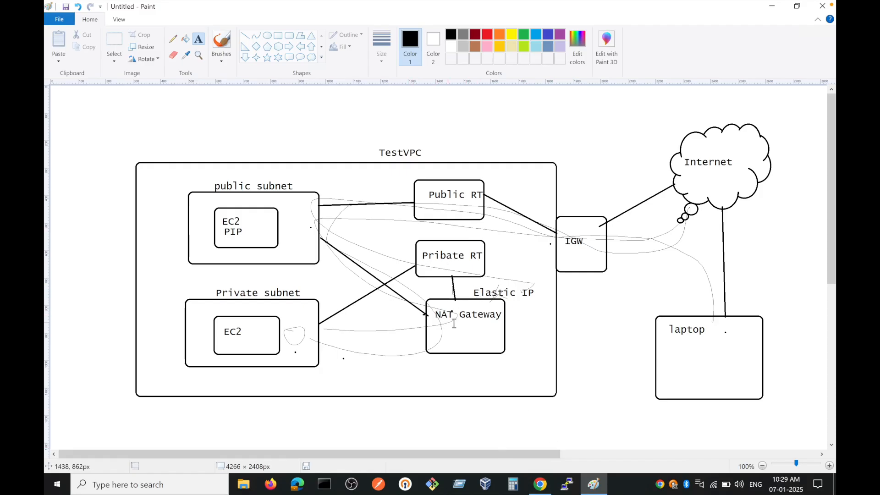
left_click(531, 480)
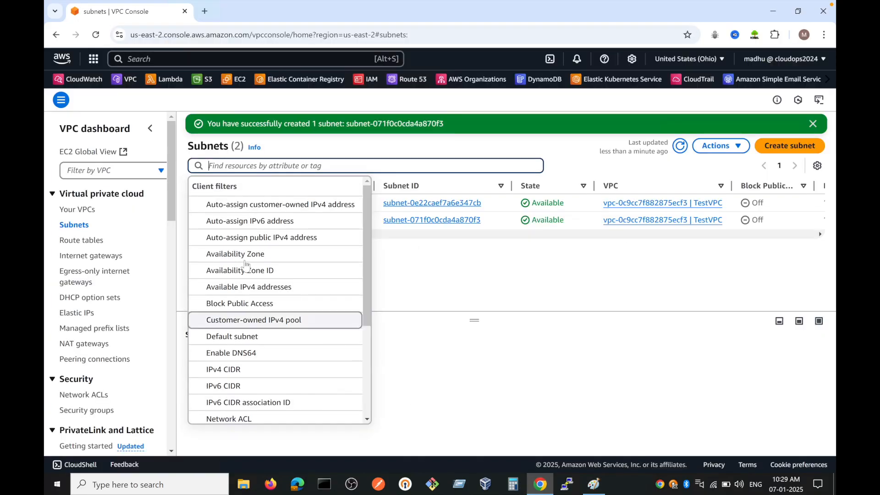
Step: Create a route table named Public-RT in TestVPC
left_click(83, 247)
left_click(83, 243)
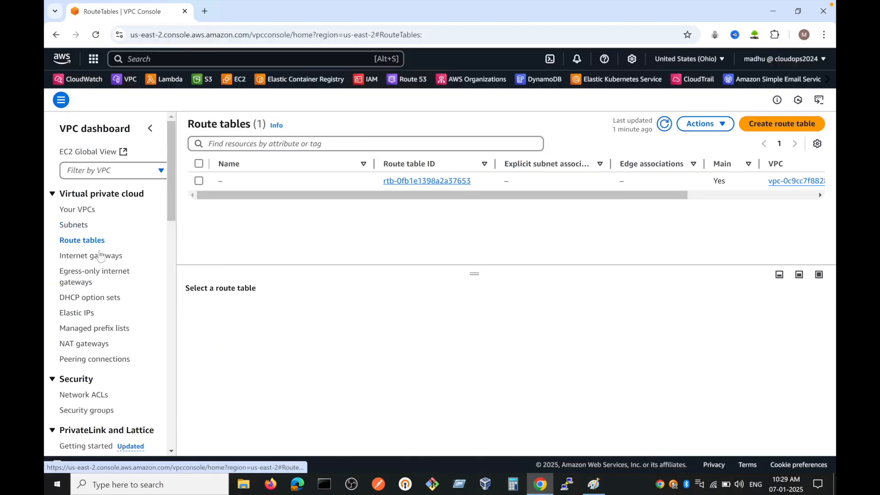
left_click_drag(491, 200, 405, 202)
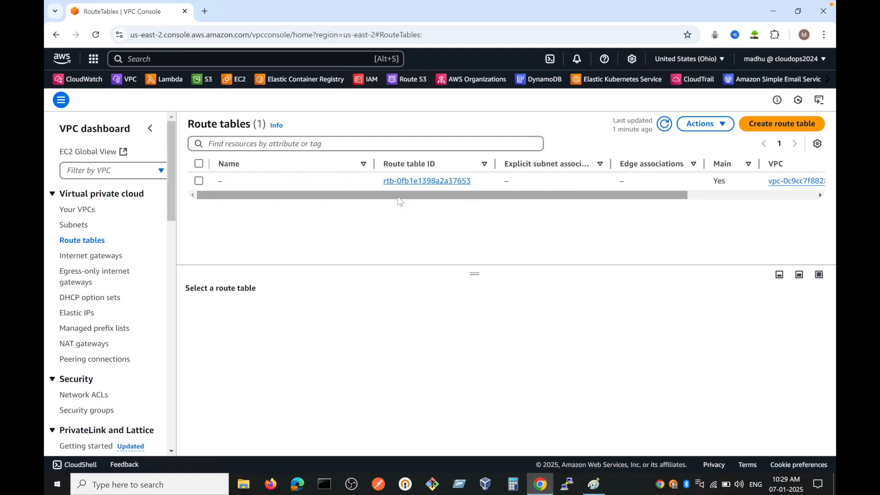
left_click_drag(622, 196, 679, 199)
left_click(777, 128)
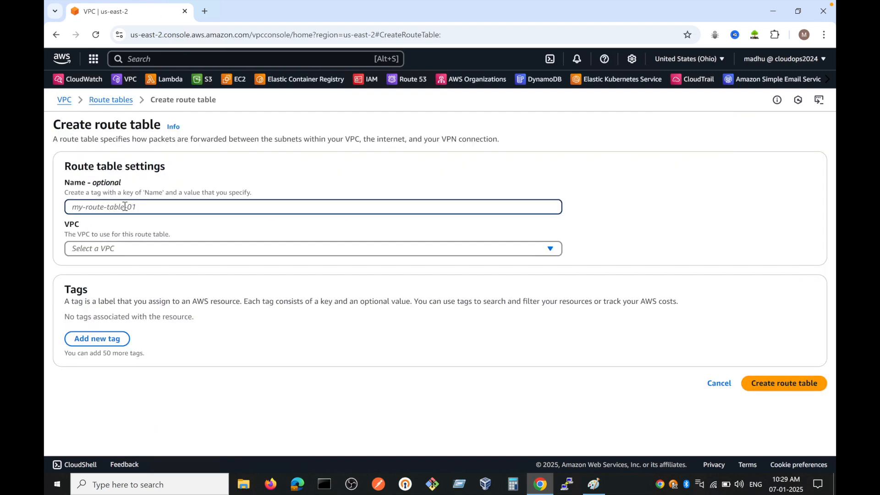
type("Public")
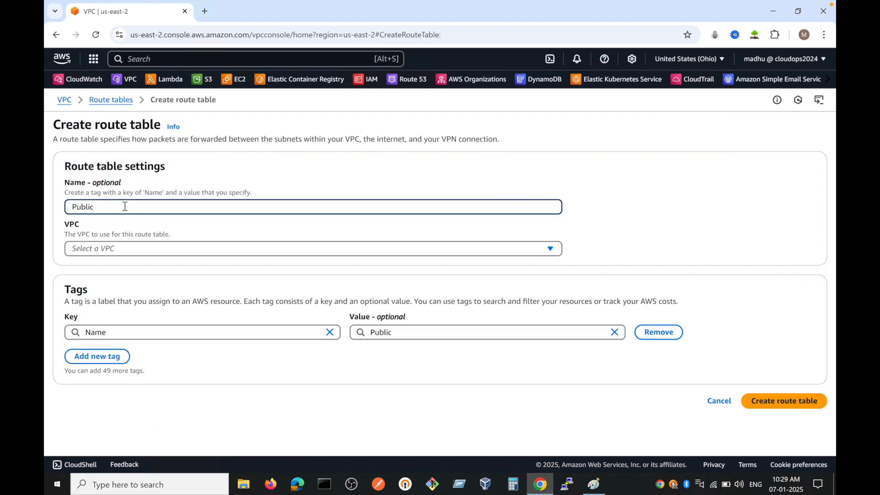
type("-RT")
left_click(117, 252)
left_click(118, 281)
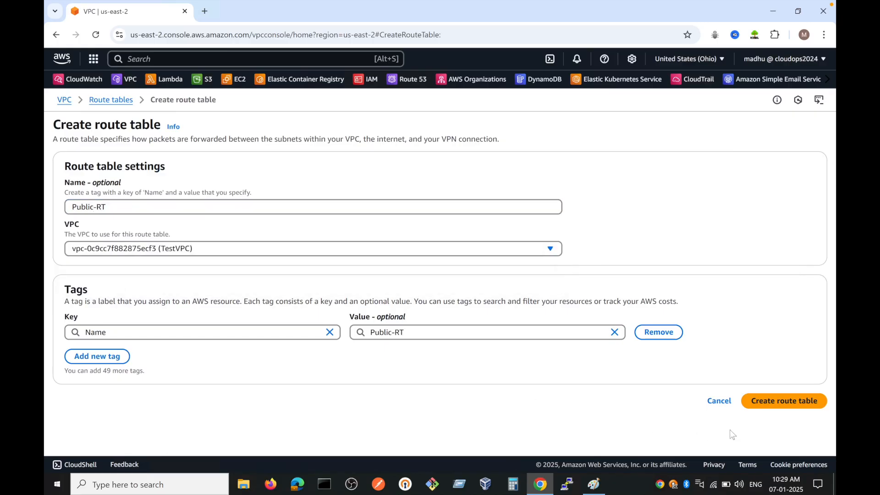
left_click(766, 408)
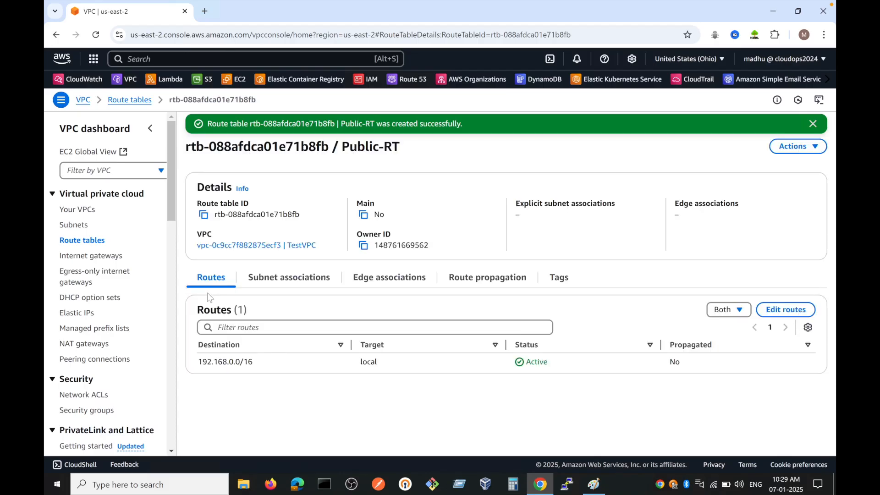
Step: Create a route table named Private RT in TestVPC
left_click(79, 243)
left_click(781, 146)
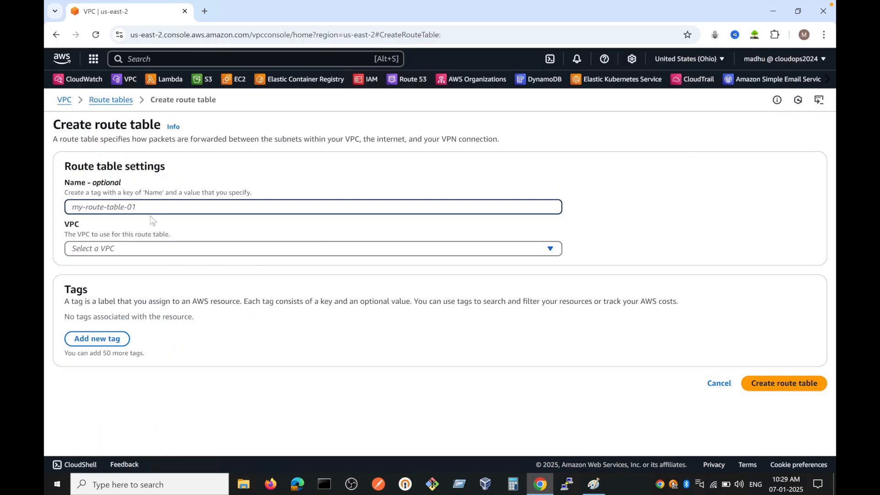
type("Private RT")
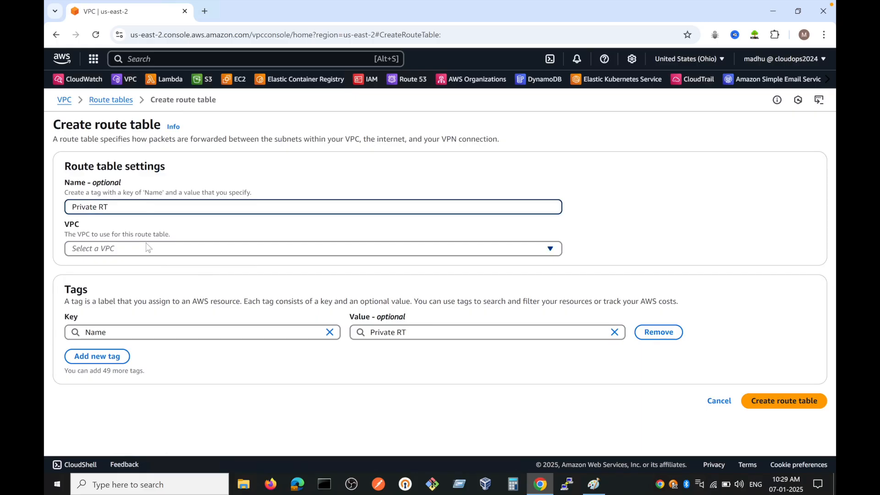
left_click(148, 248)
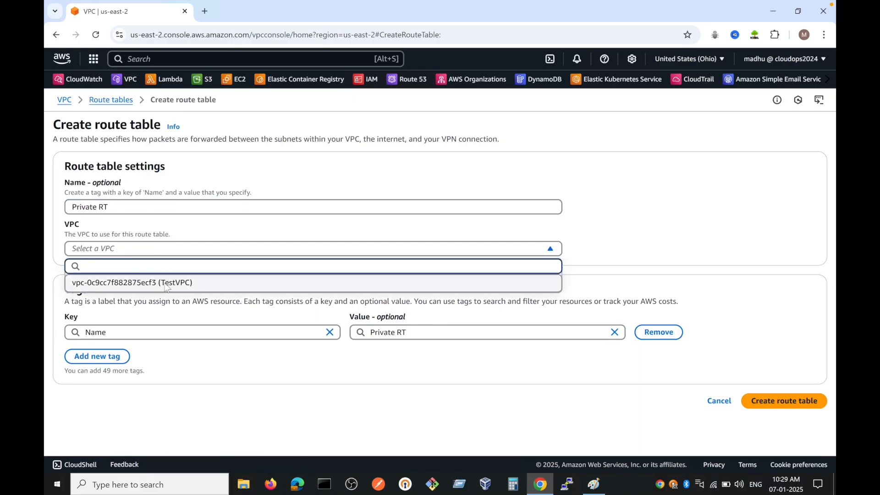
left_click(135, 280)
left_click(796, 399)
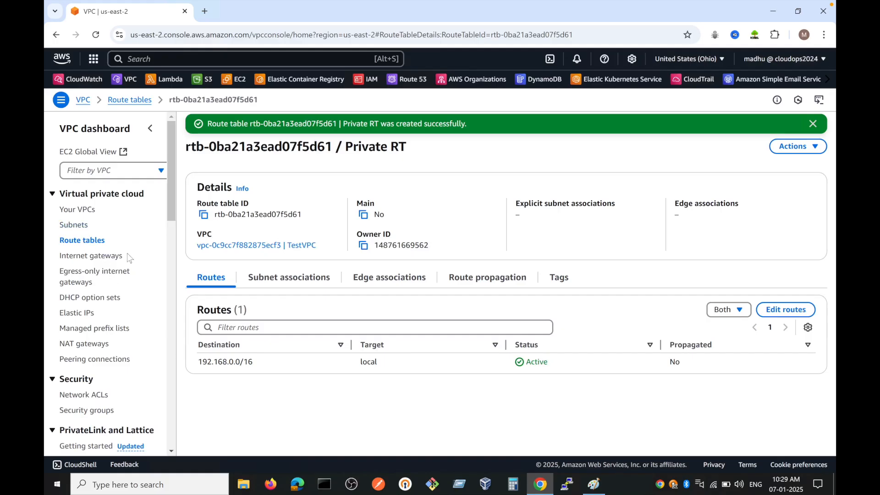
Step: Examine the routes of the Public-RT and Private RT route tables in the route table list
left_click(73, 240)
left_click(199, 220)
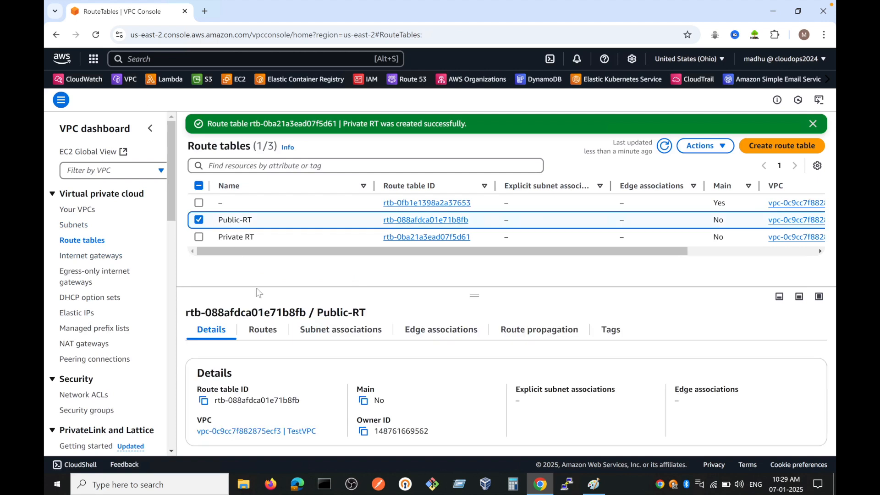
left_click(262, 330)
left_click_drag(474, 296, 475, 273)
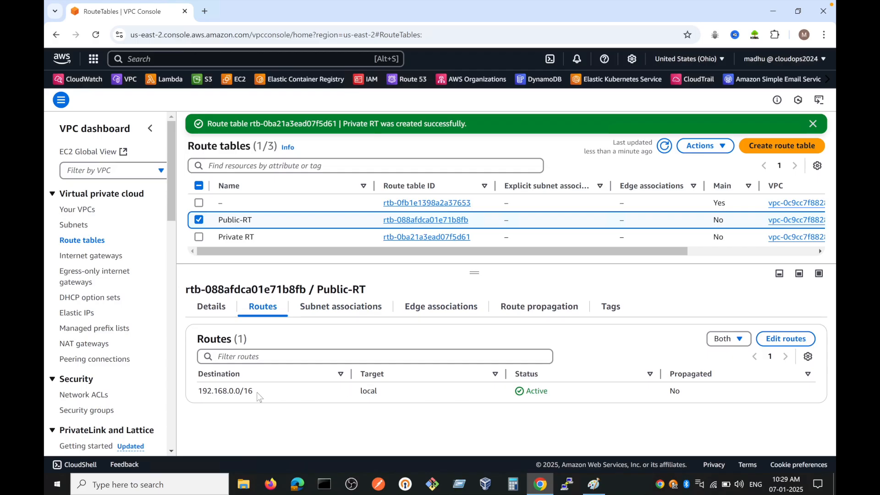
left_click_drag(198, 395, 263, 396)
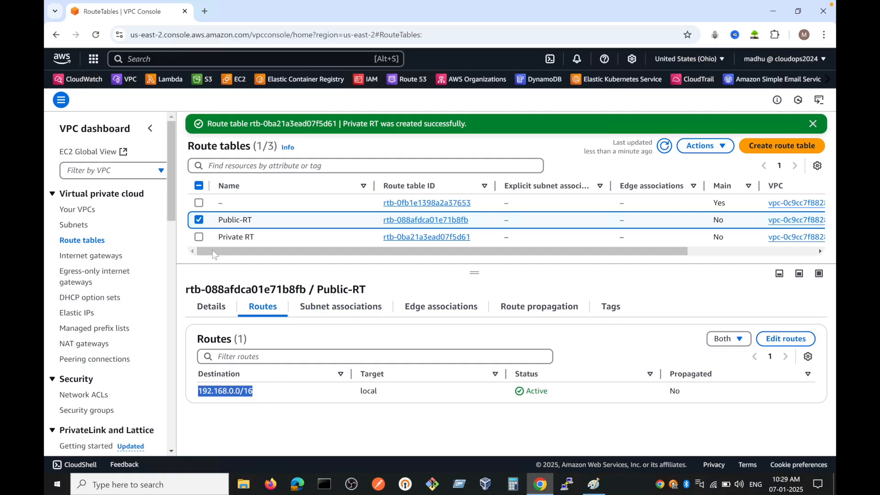
left_click(199, 221)
left_click(199, 238)
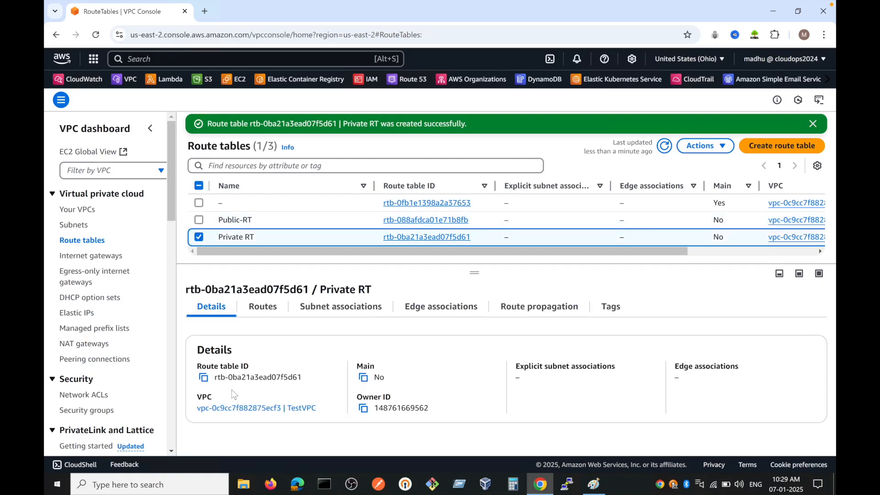
left_click(261, 307)
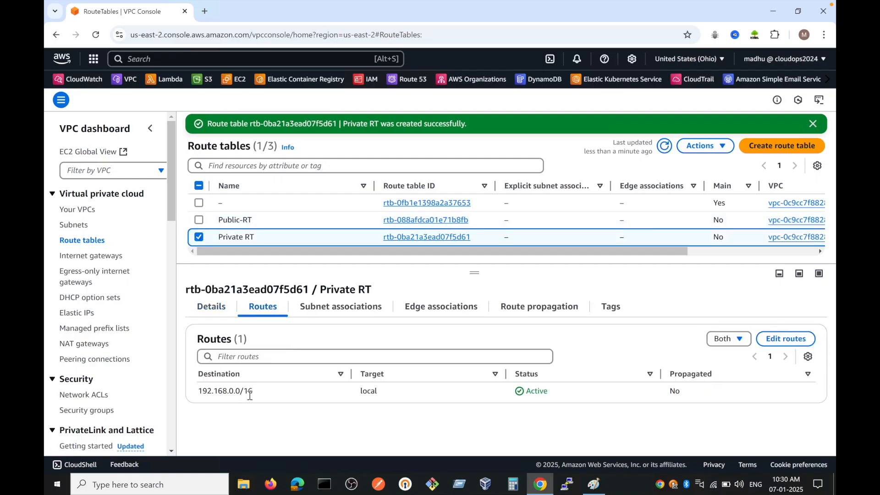
Step: Switch to Paint and draw straight lines linking the left sides of the public subnet and Private subnet boxes
left_click(594, 484)
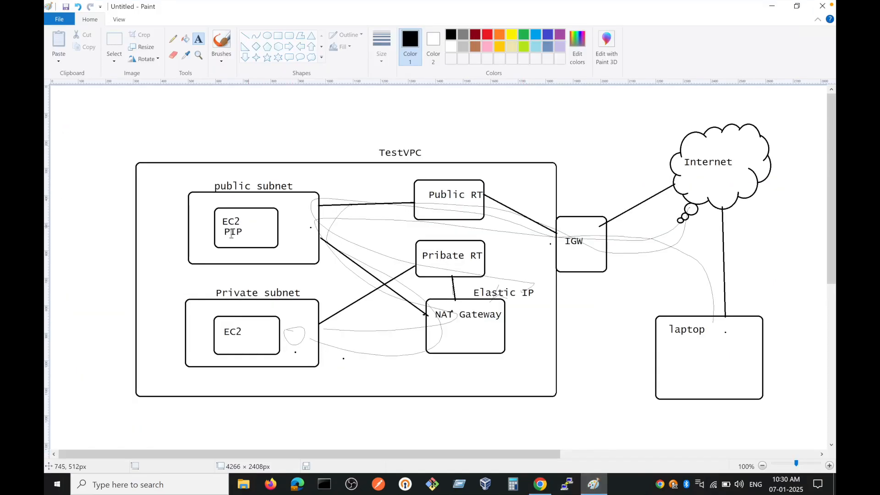
left_click(247, 38)
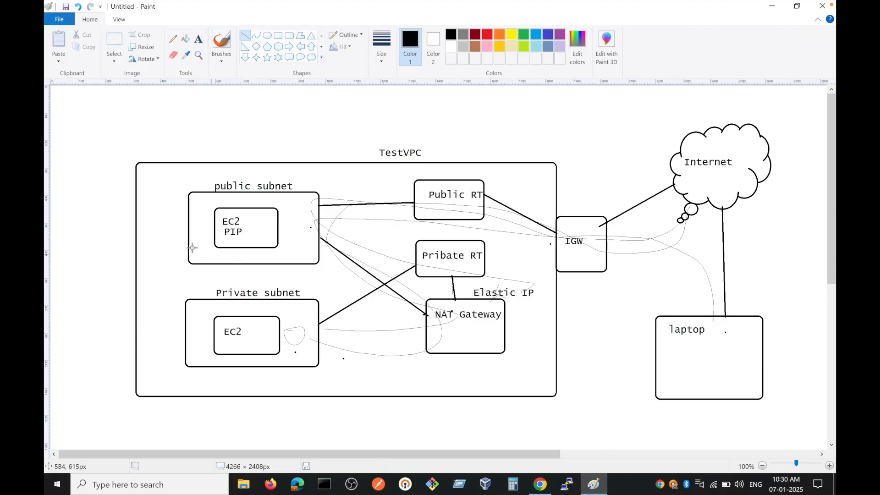
left_click_drag(188, 220, 153, 219)
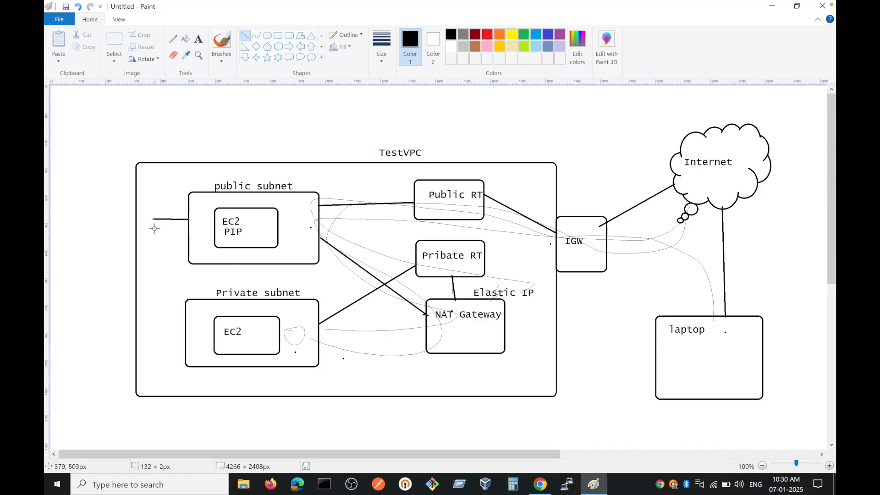
mouse_move(153, 220)
left_mouse_down()
mouse_move(156, 344)
mouse_move(153, 337)
mouse_move(186, 339)
left_mouse_up()
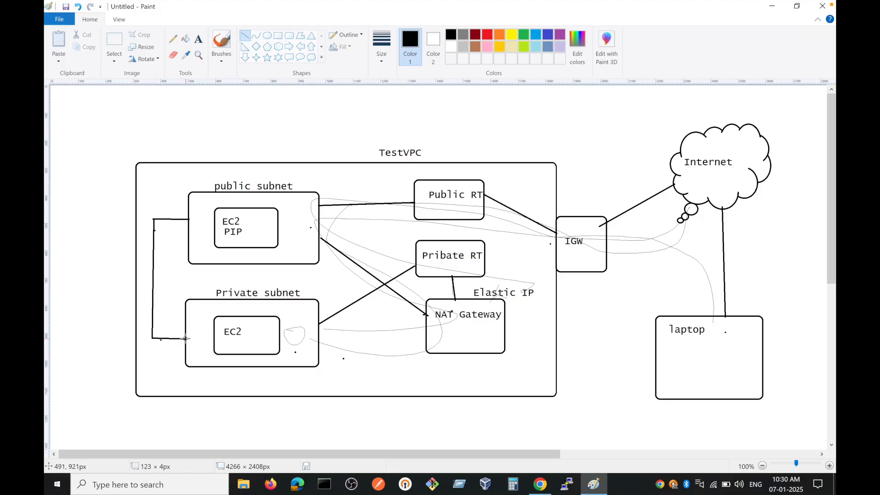
left_click(200, 340)
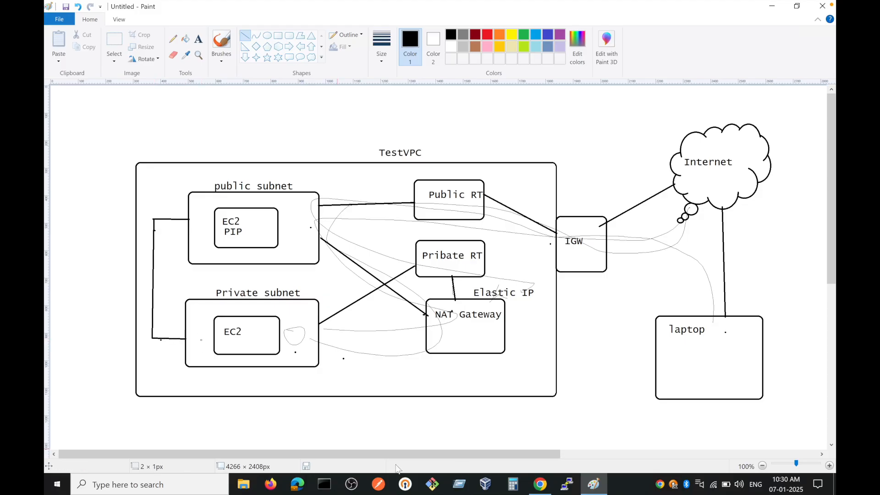
Step: Check the Private RT route's target in Chrome, and pencil a path in Paint from the public subnet's EC2 to the private subnet's EC2
left_click(539, 483)
double_click(360, 391)
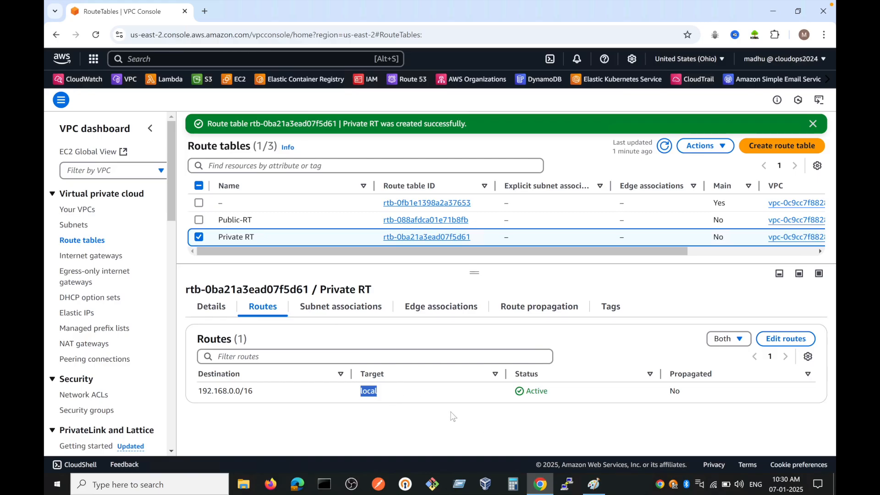
left_click(591, 490)
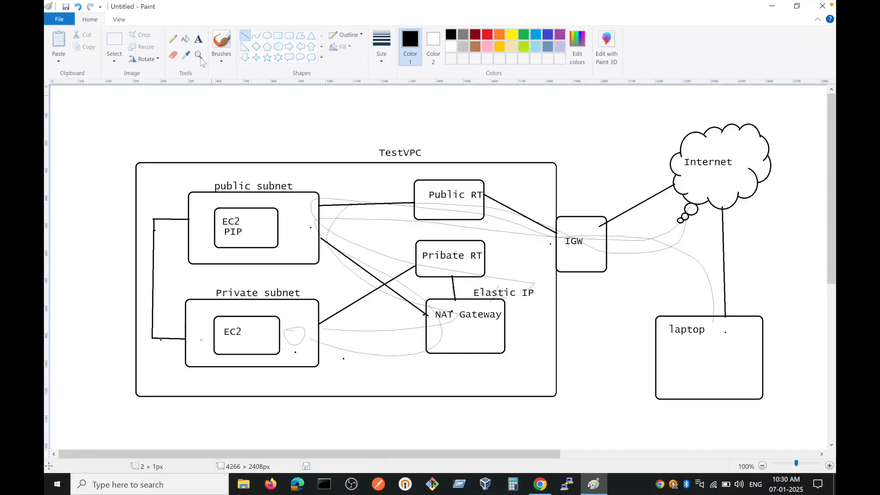
left_click(173, 39)
mouse_move(241, 235)
left_mouse_down()
mouse_move(231, 204)
mouse_move(222, 207)
left_mouse_up()
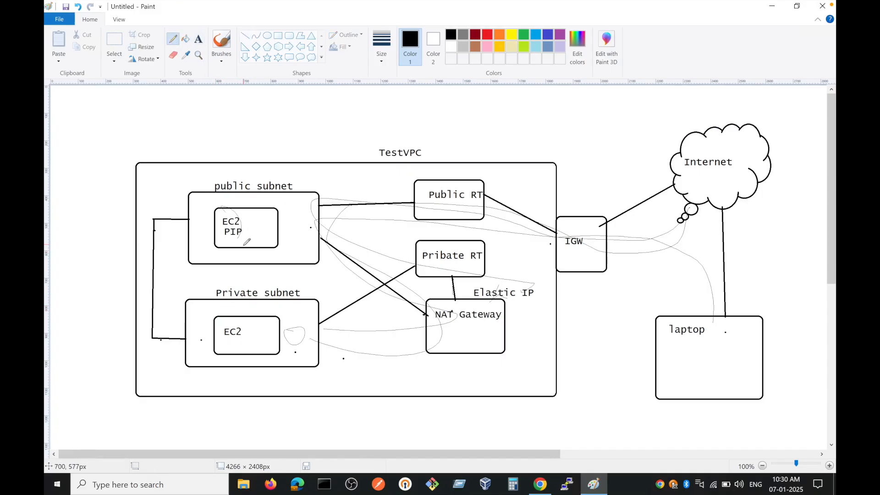
left_click_drag(242, 247, 231, 316)
Step: Switch to Chrome and start launching an EC2 instance named Public-EC2 with the Ubuntu Server 24.04 LTS image
left_click(540, 485)
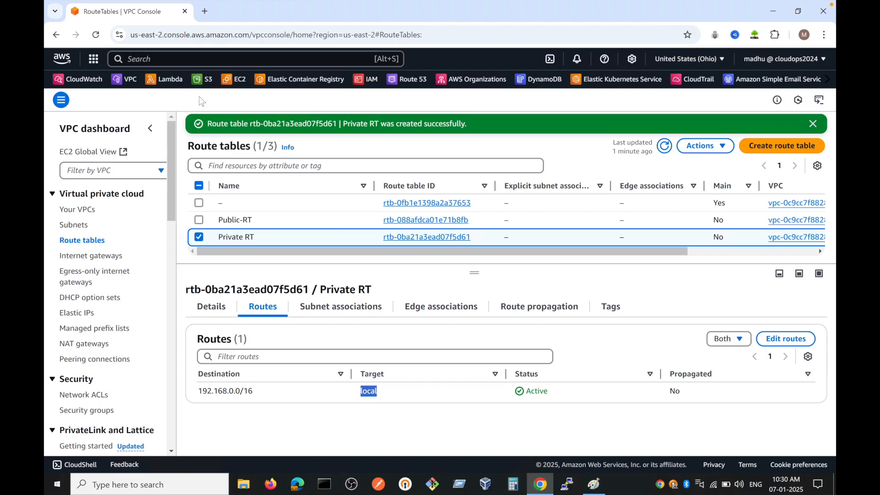
left_click(240, 82)
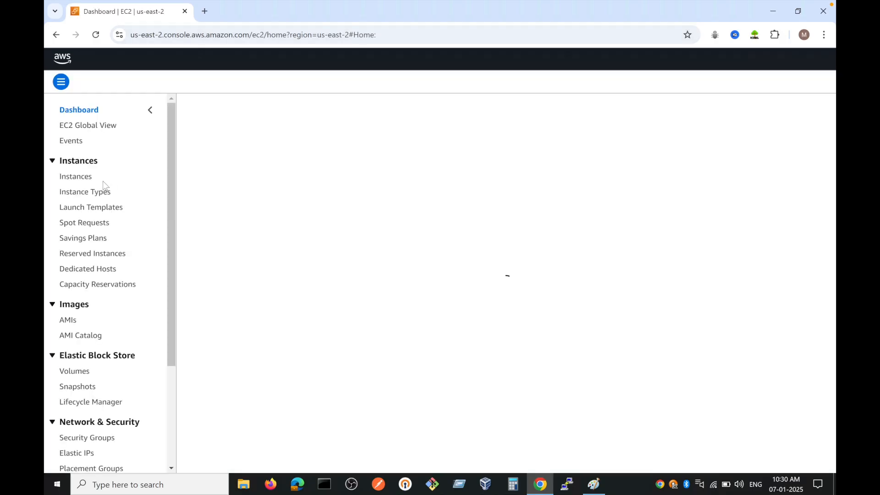
left_click(77, 179)
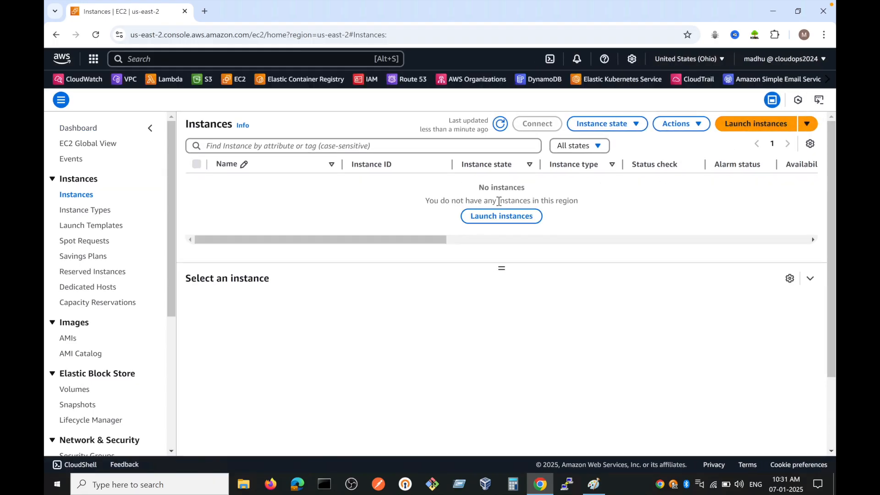
left_click(492, 221)
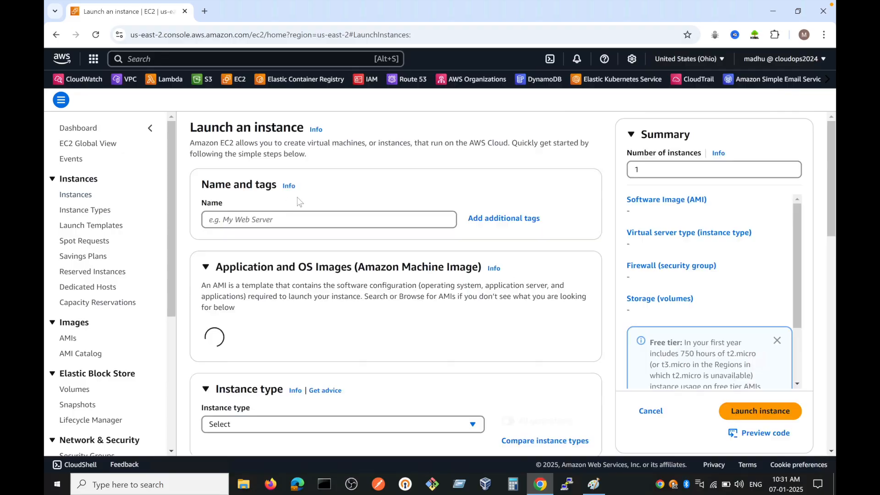
left_click(136, 220)
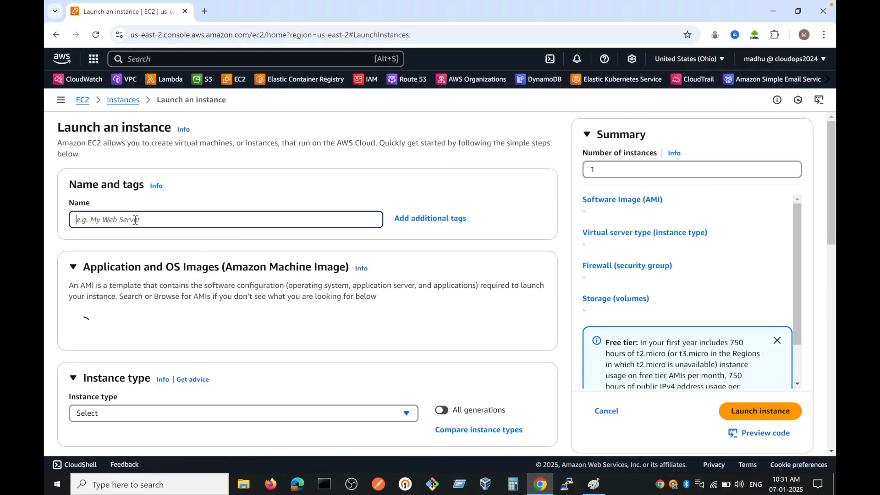
type("Public-")
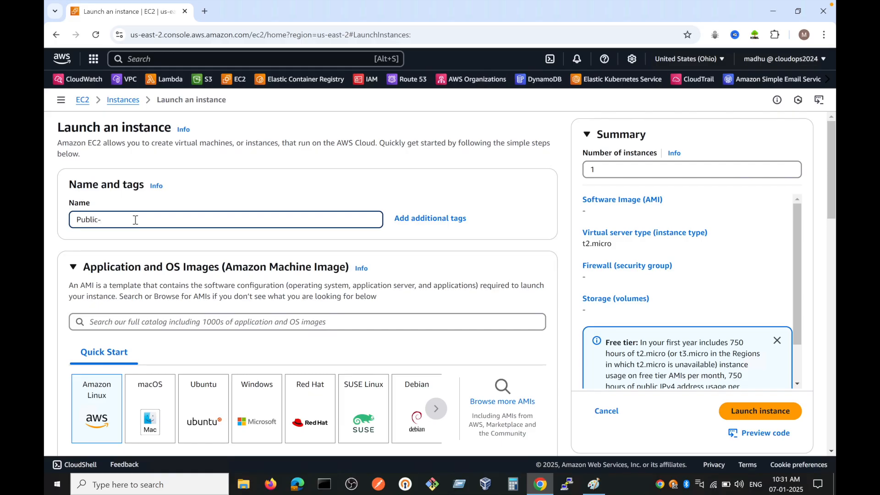
type("EC2")
scroll(218, 325, "down", 1)
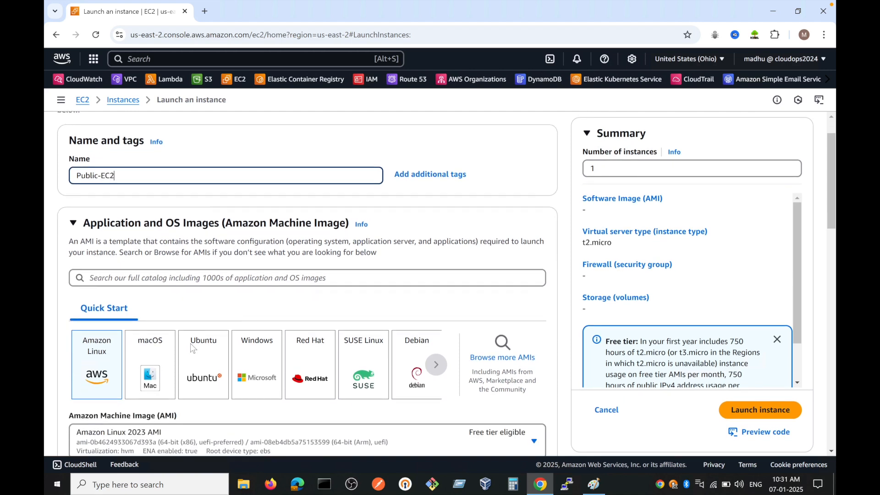
left_click(202, 368)
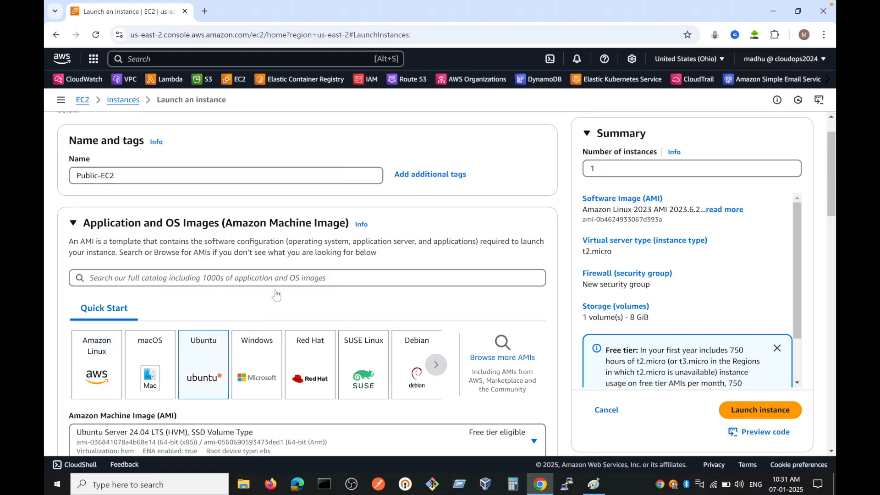
Step: Create an RSA key pair named ohio-key in .pem format for the instance
scroll(275, 296, "down", 5)
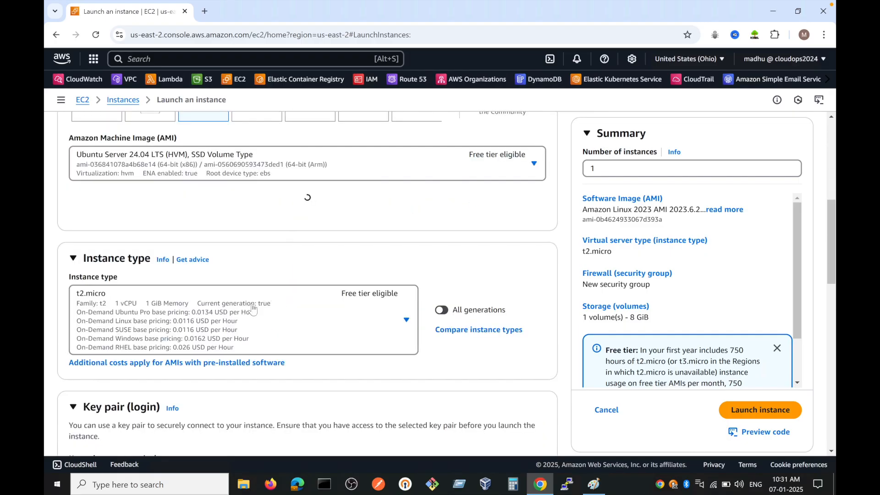
scroll(275, 298, "down", 6)
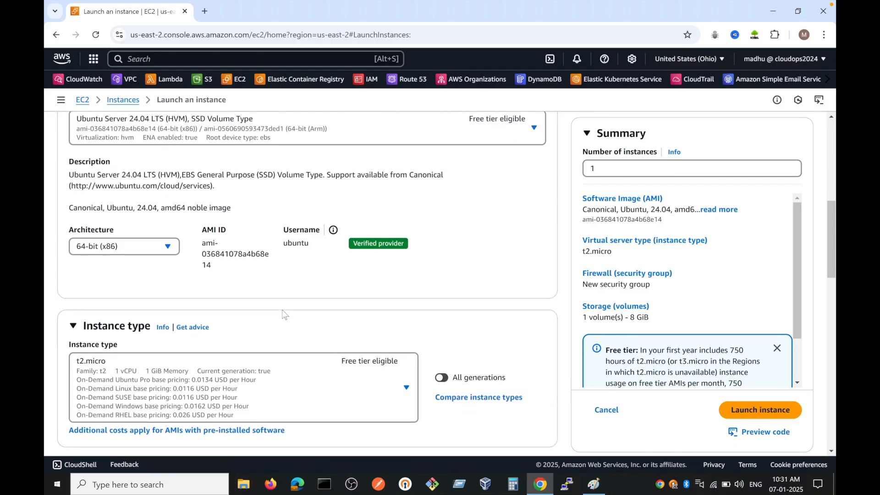
scroll(200, 260, "down", 1)
left_click(182, 232)
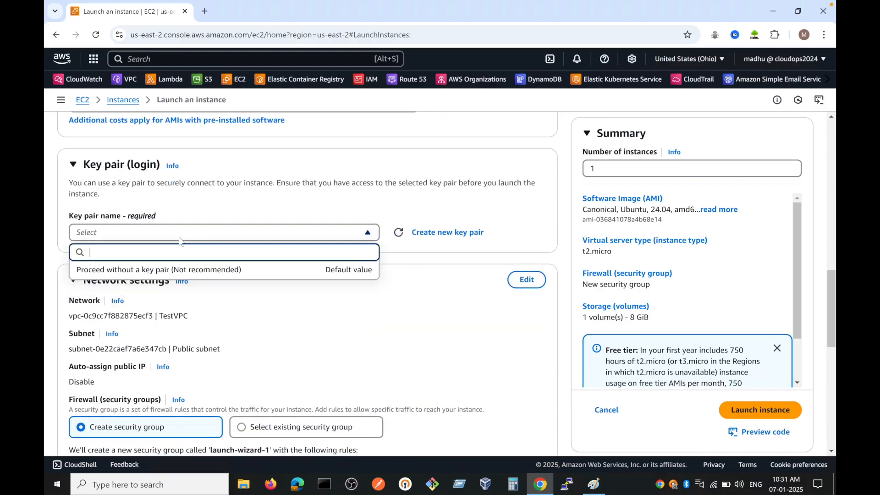
left_click(429, 234)
left_click(339, 188)
type("ohi")
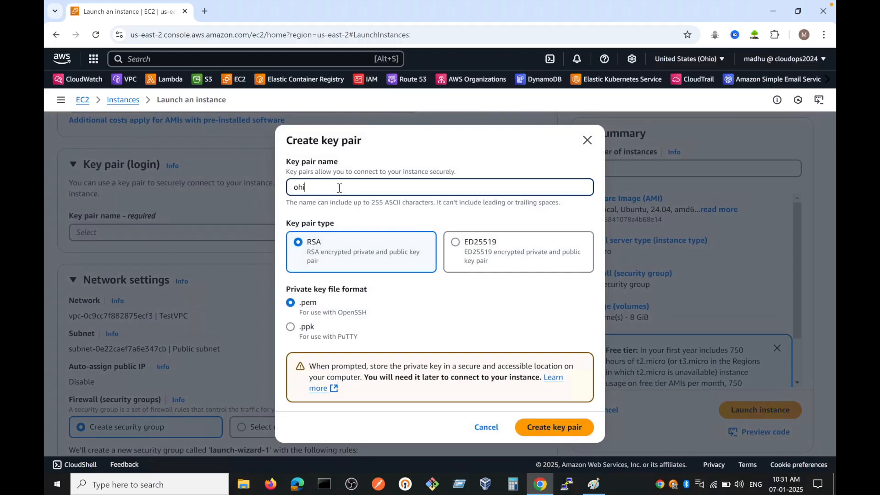
type("o-key")
left_click(538, 430)
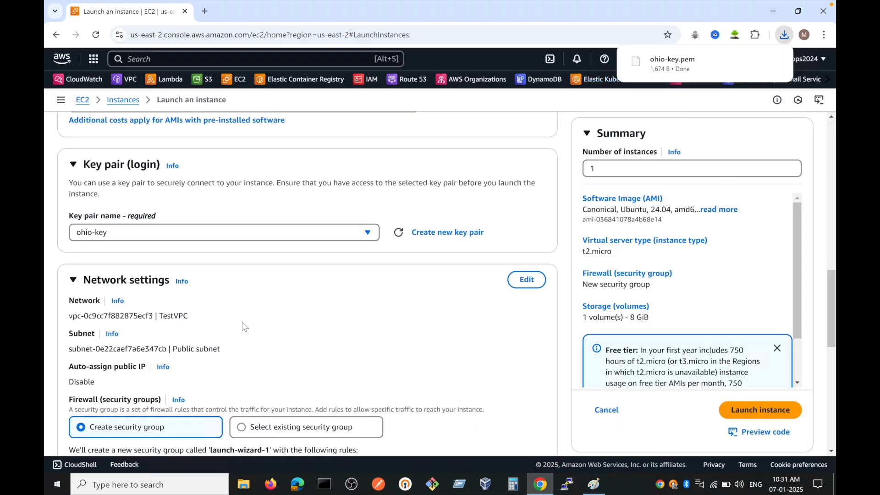
Step: Edit the instance's network settings to enable auto-assignment of a public IP in the Public subnet of TestVPC
scroll(288, 300, "down", 1)
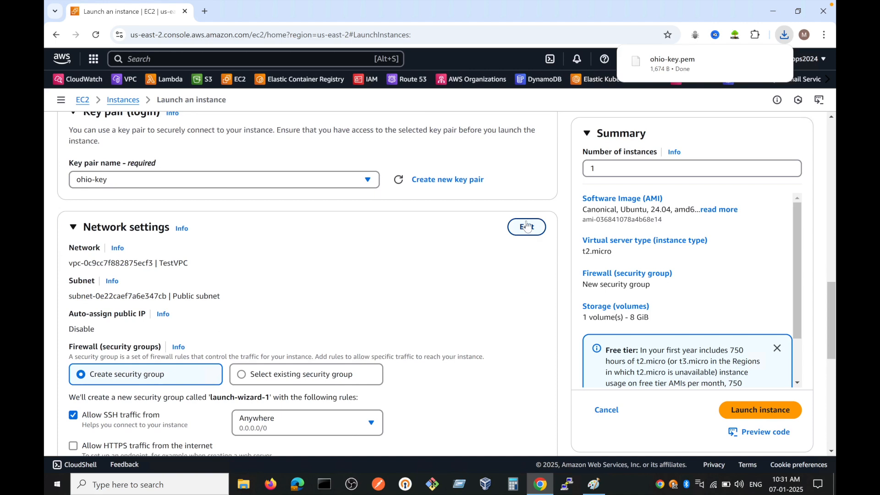
left_click(527, 226)
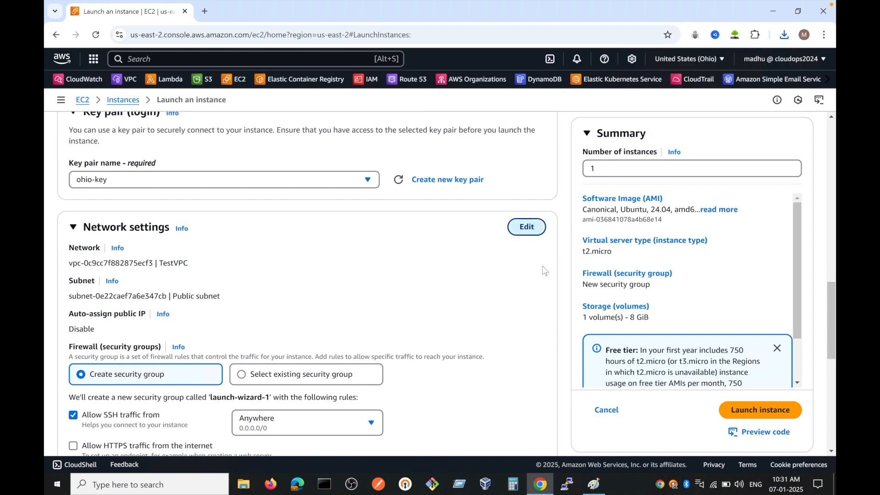
scroll(226, 271, "down", 1)
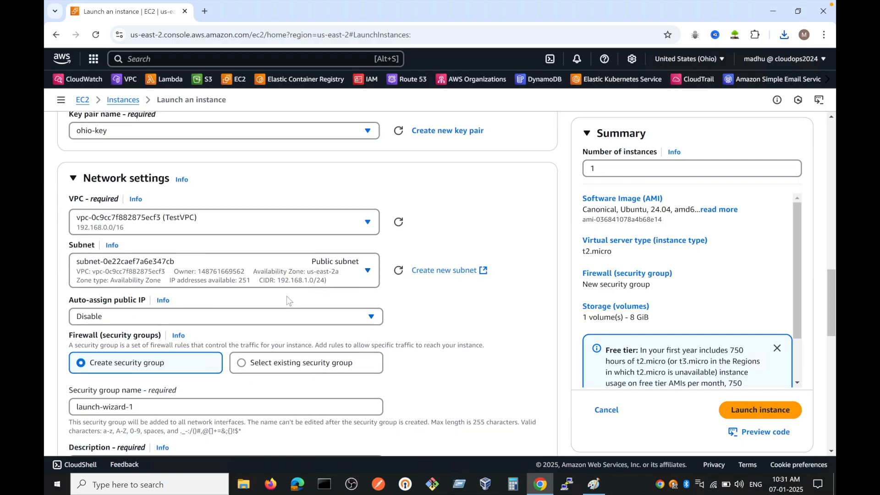
scroll(243, 297, "down", 1)
left_click(221, 295)
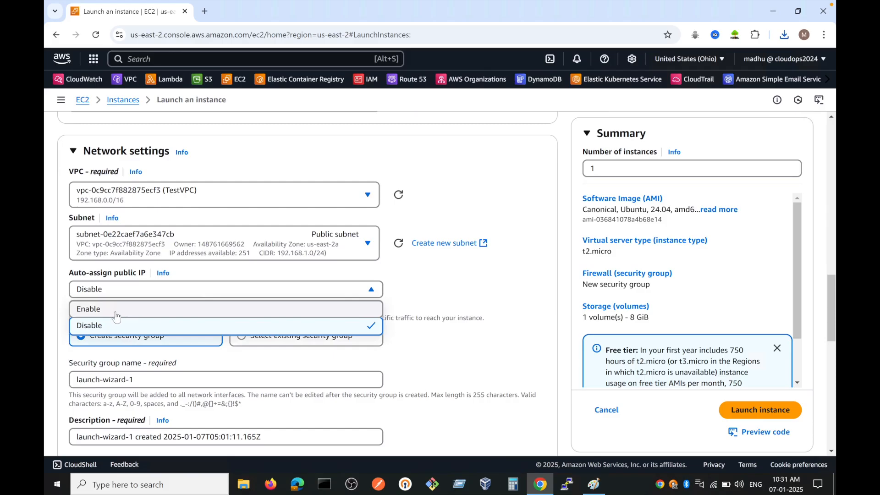
left_click(154, 307)
scroll(347, 295, "down", 4)
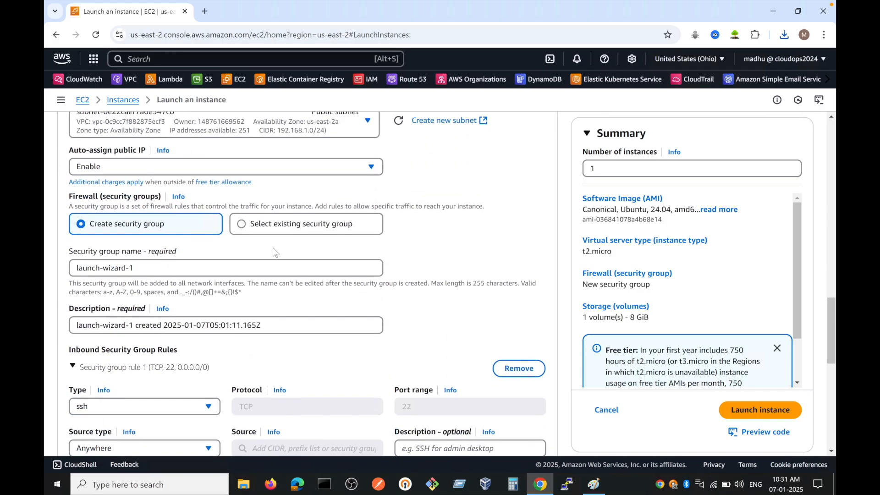
left_click(242, 228)
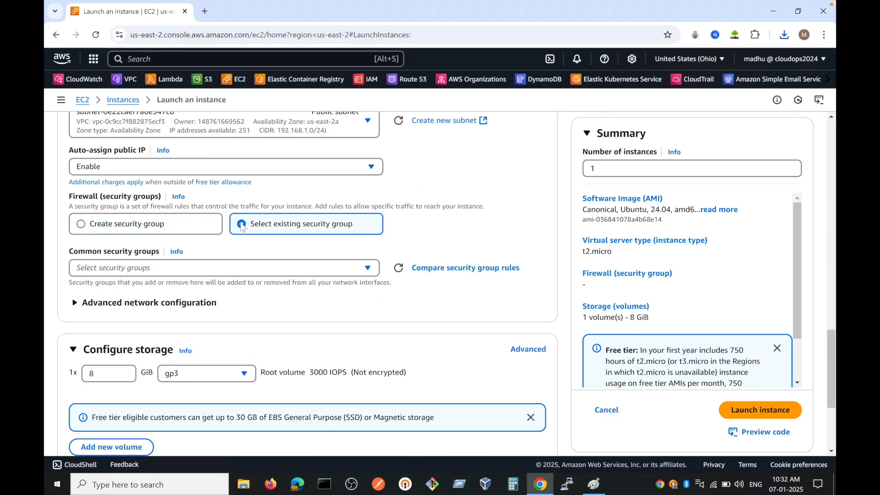
left_click(184, 226)
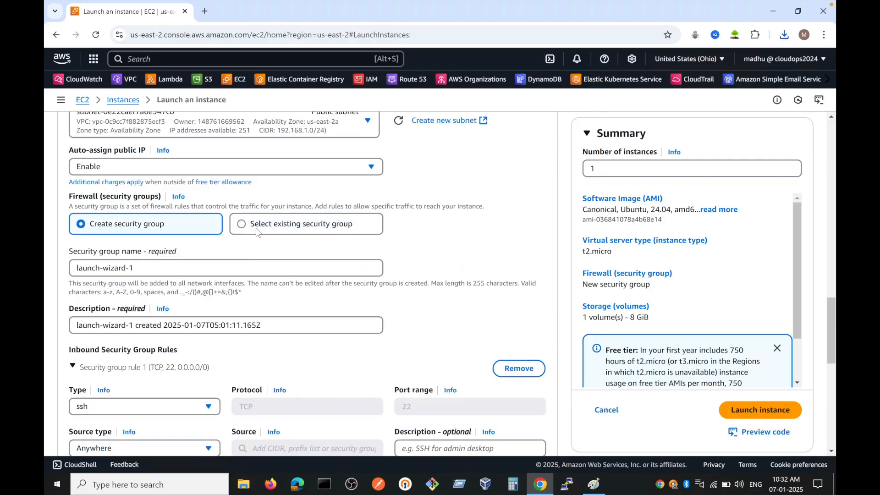
left_click(257, 229)
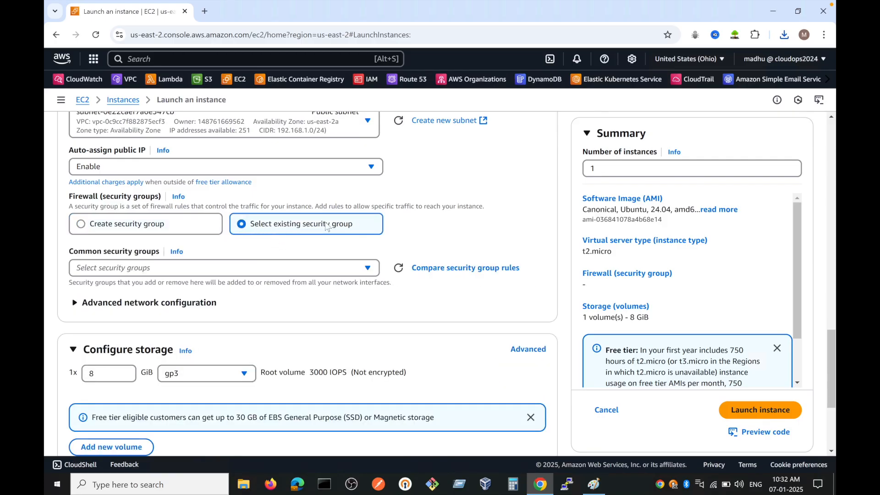
scroll(229, 225, "down", 1)
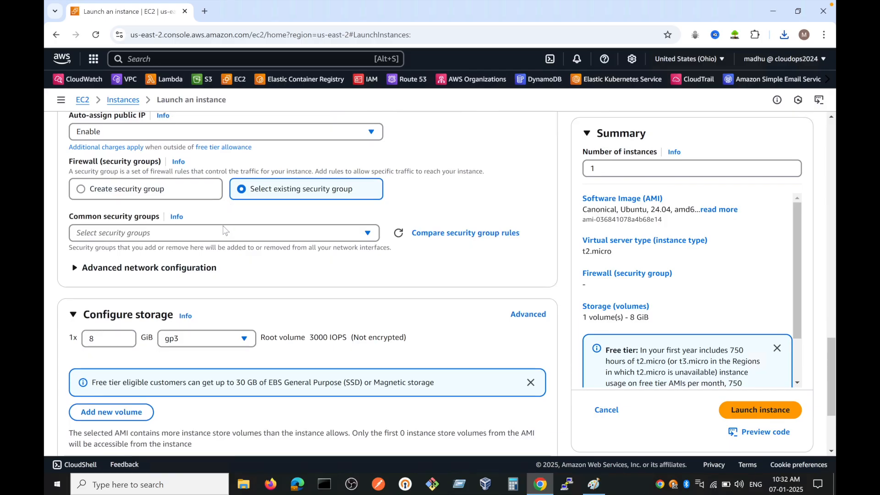
left_click(135, 190)
Step: Review the new security group's SSH rule and the storage settings, and launch the Public-EC2 instance
scroll(140, 227, "down", 3)
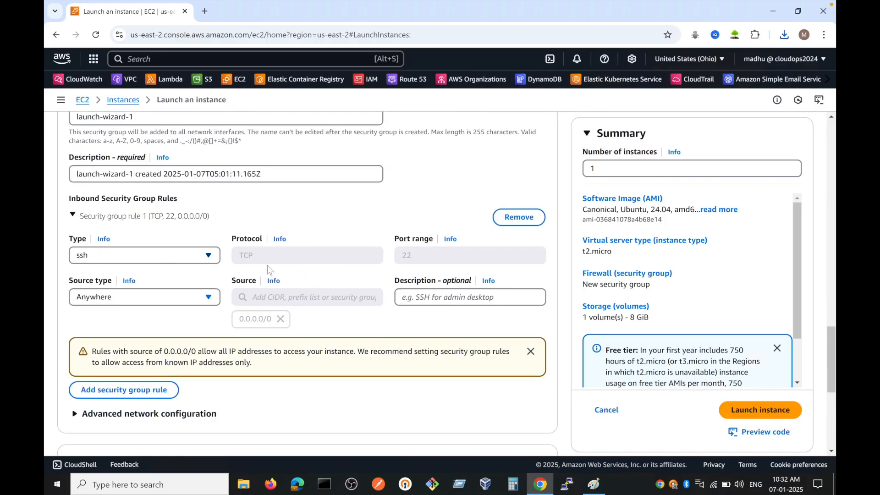
scroll(352, 284, "down", 1)
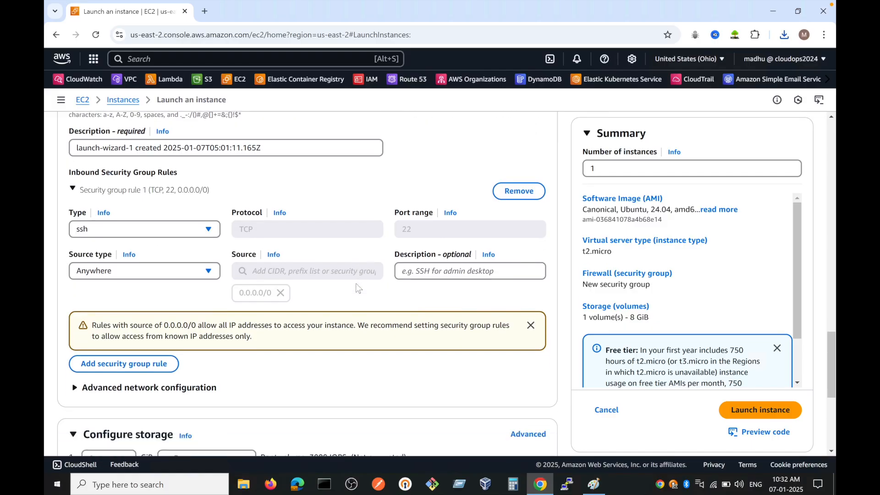
scroll(198, 300, "down", 4)
scroll(252, 297, "down", 2)
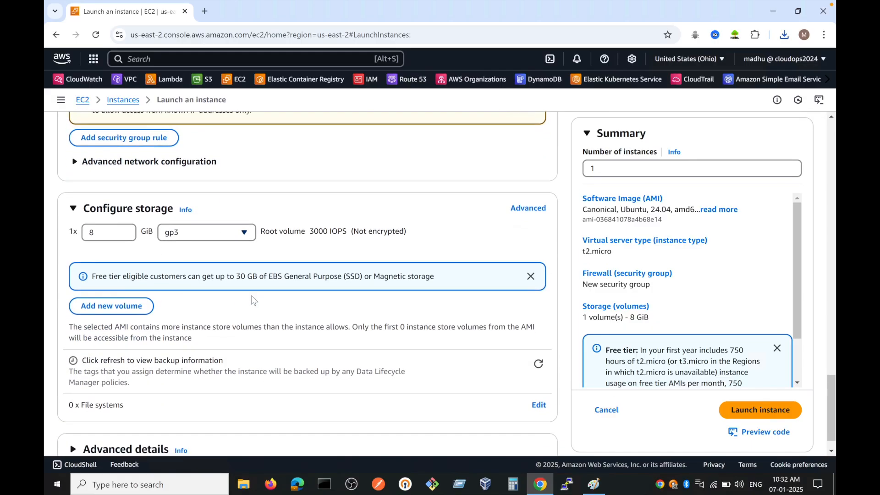
scroll(359, 264, "down", 1)
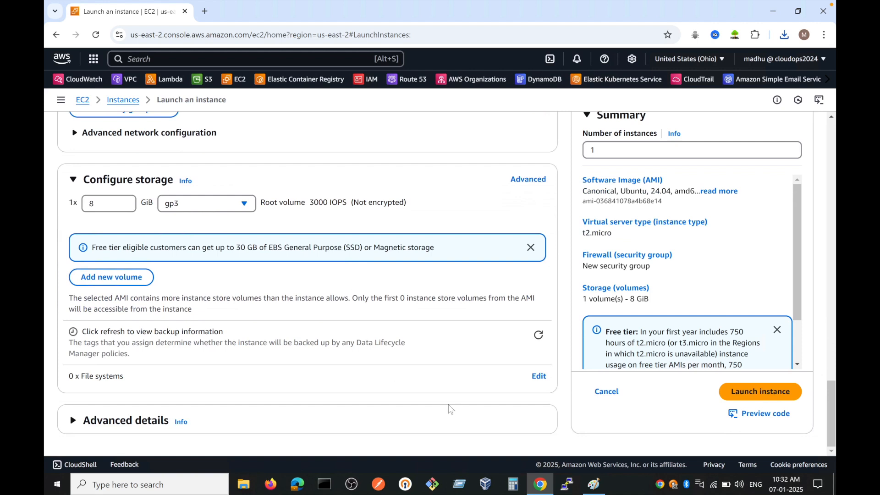
left_click(731, 393)
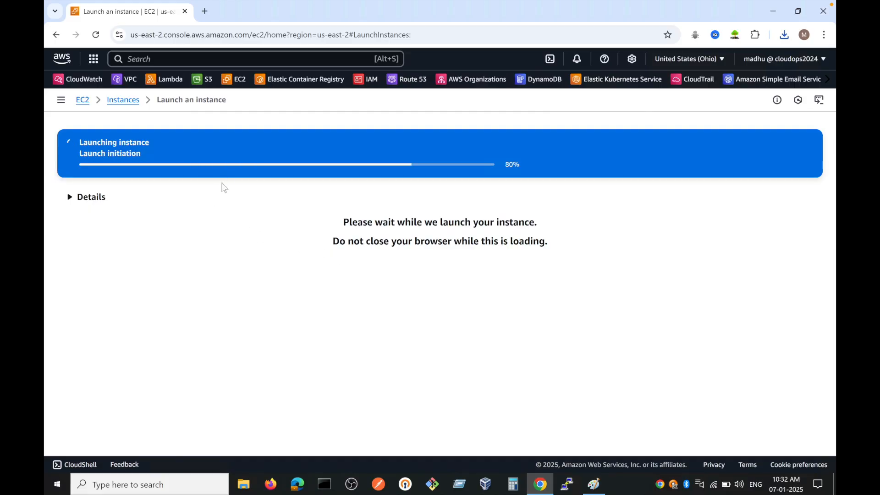
Step: Start launching another EC2 instance named Private EC2 with the Ubuntu Server 24.04 LTS image
left_click(123, 99)
left_click(750, 124)
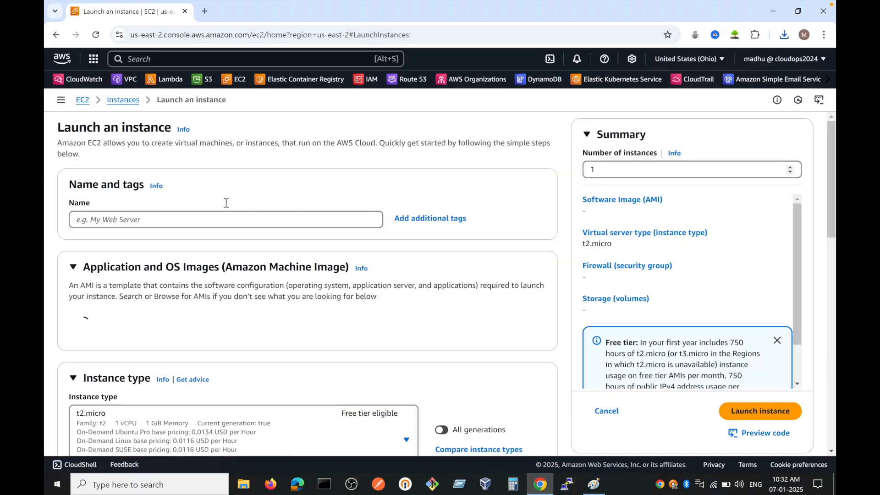
left_click(213, 221)
type("P")
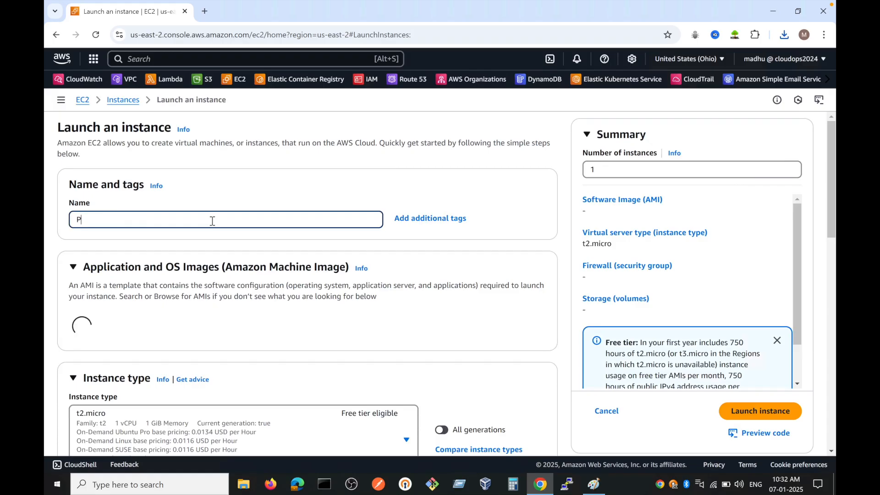
type("rivate EC2")
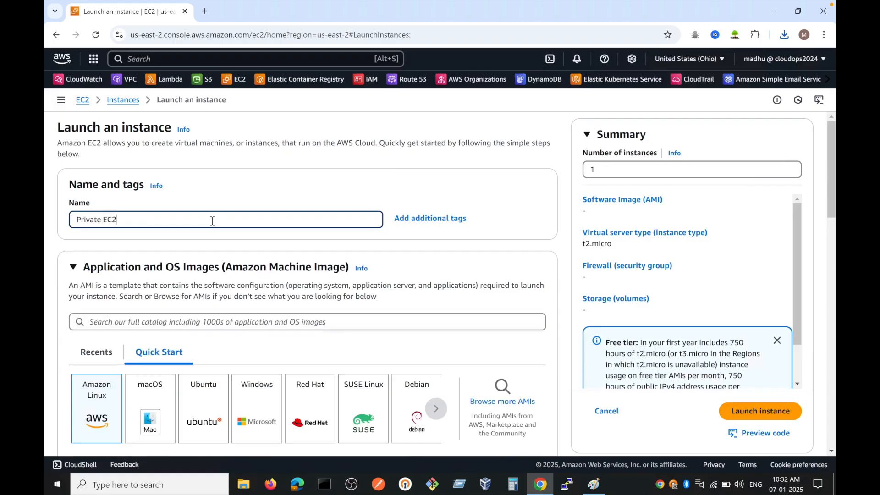
left_click(207, 399)
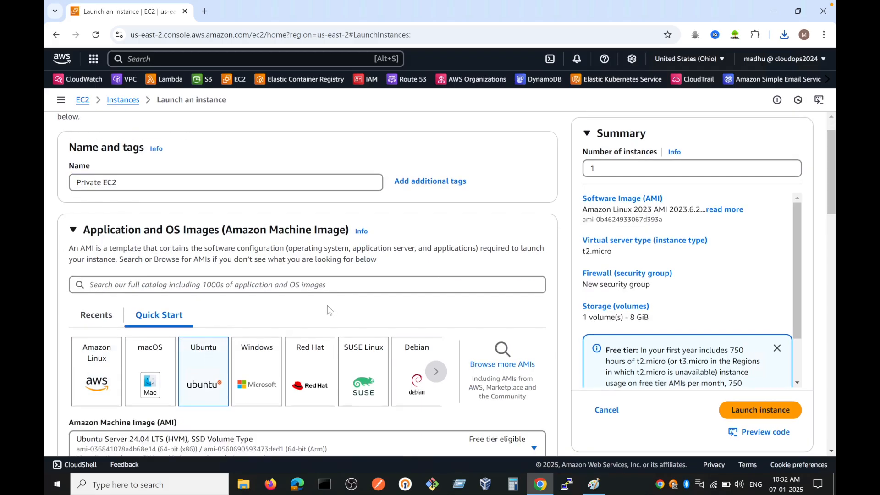
Step: Choose the existing ohio-key key pair for the Private EC2 instance
scroll(327, 310, "down", 5)
scroll(328, 309, "down", 6)
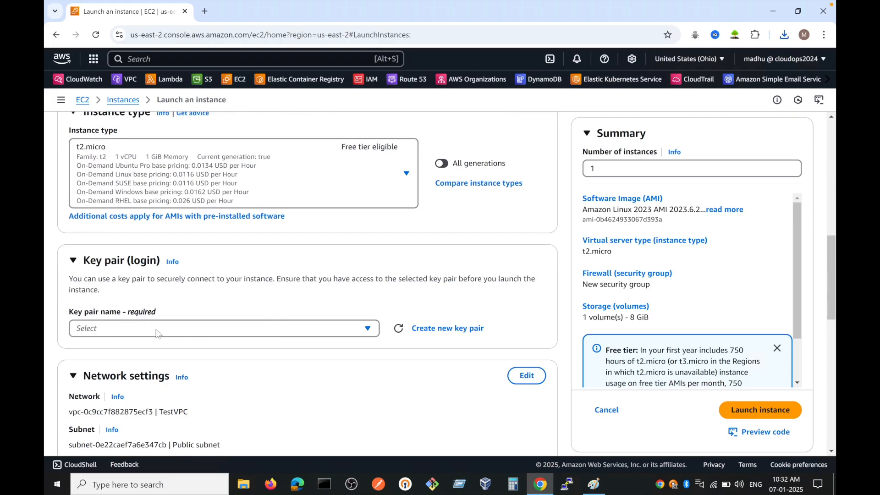
scroll(157, 333, "up", 2)
left_click(175, 431)
left_click(111, 406)
Step: Edit the network settings to place the instance in TestVPC's Private Subnet with auto-assignment of a public IP enabled
scroll(301, 302, "down", 3)
scroll(301, 303, "down", 2)
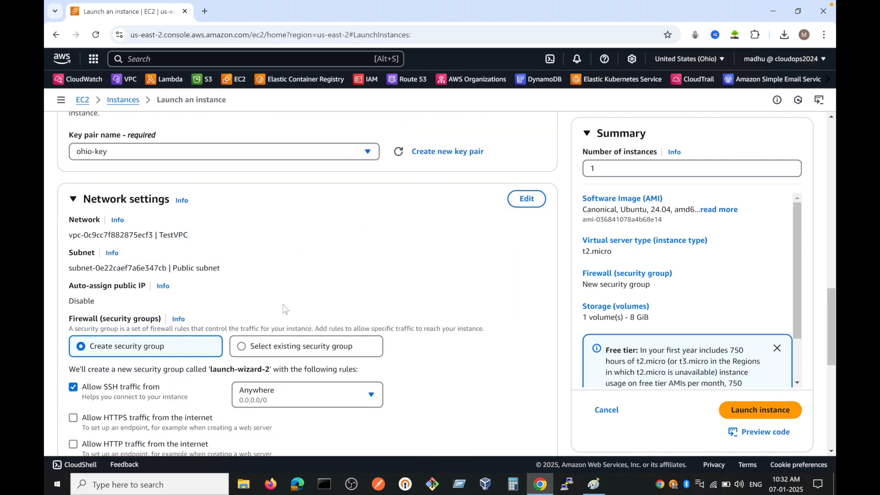
left_click(526, 199)
scroll(254, 283, "down", 1)
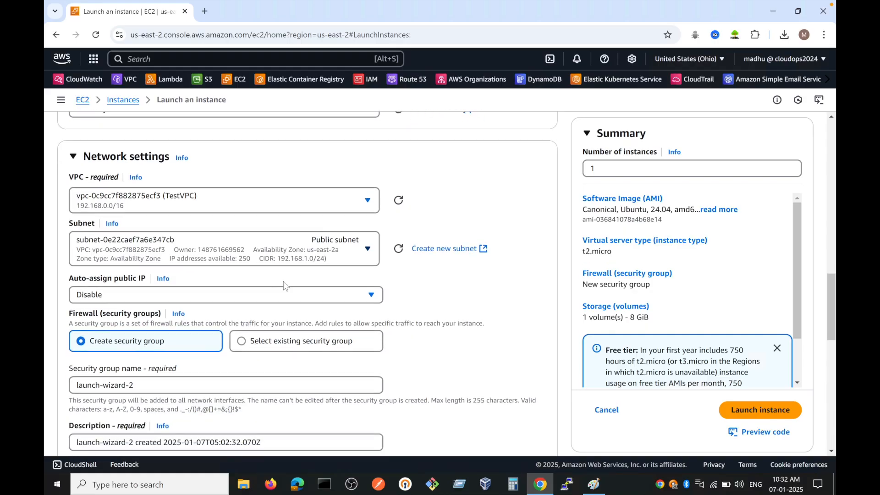
left_click(353, 254)
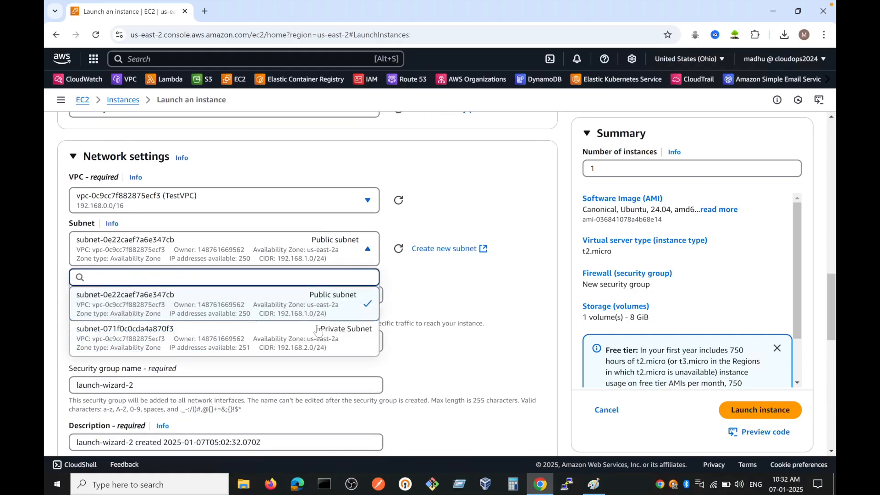
left_click(320, 341)
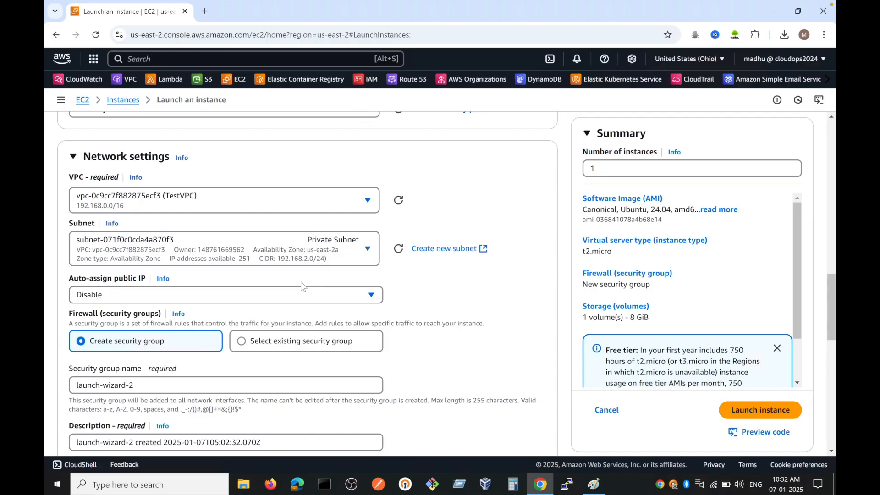
scroll(300, 282, "down", 1)
left_click(150, 243)
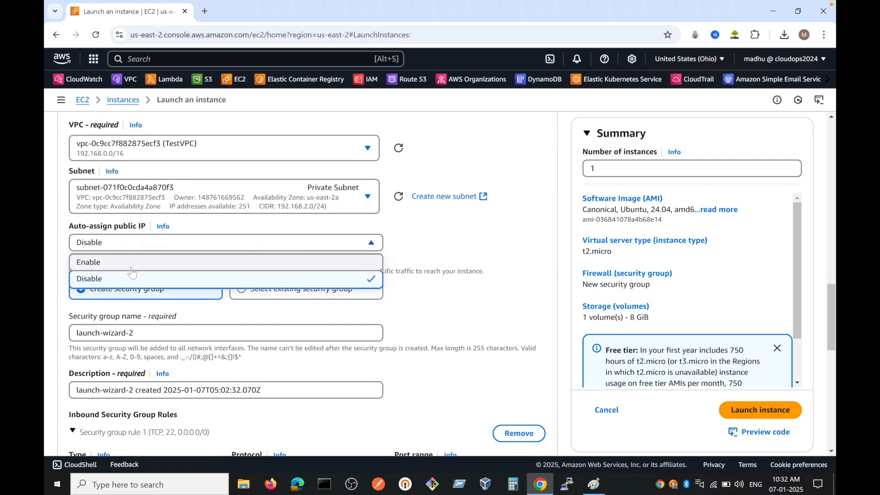
left_click(151, 262)
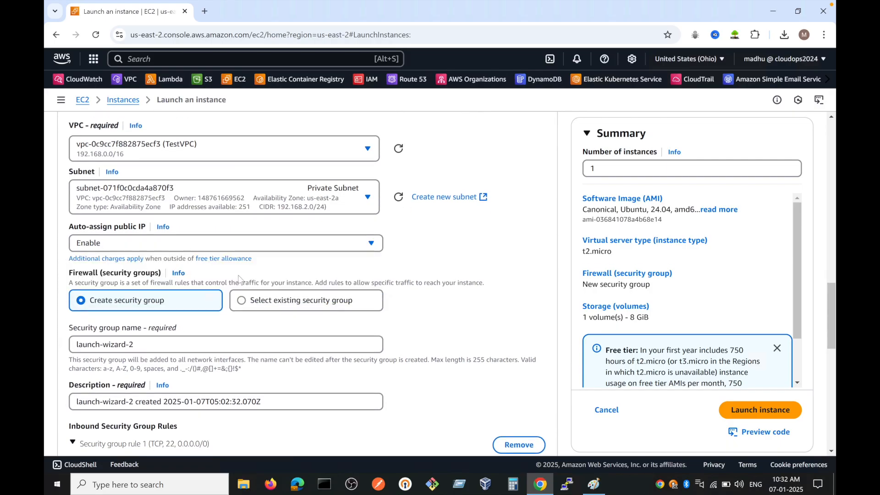
Step: Assign the existing launch-wizard-1 security group to the Private EC2 instance and launch it
left_click(244, 304)
scroll(234, 309, "down", 1)
left_click(209, 301)
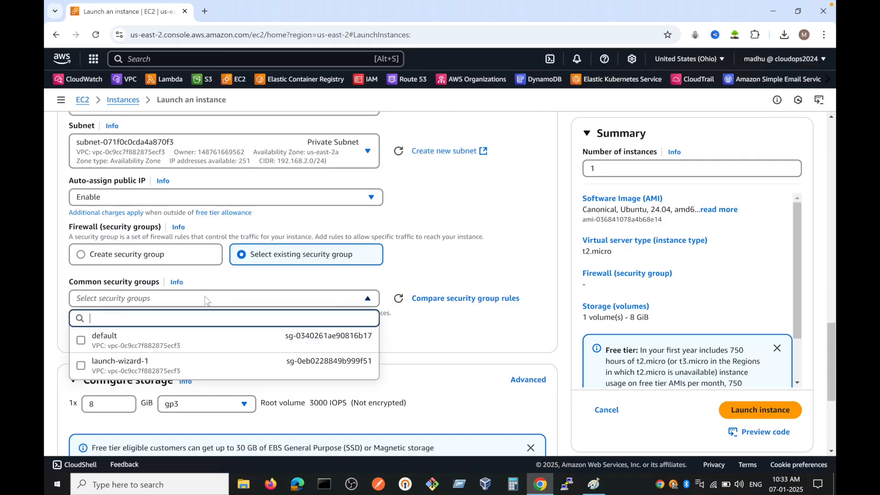
left_click(136, 366)
scroll(377, 338, "down", 5)
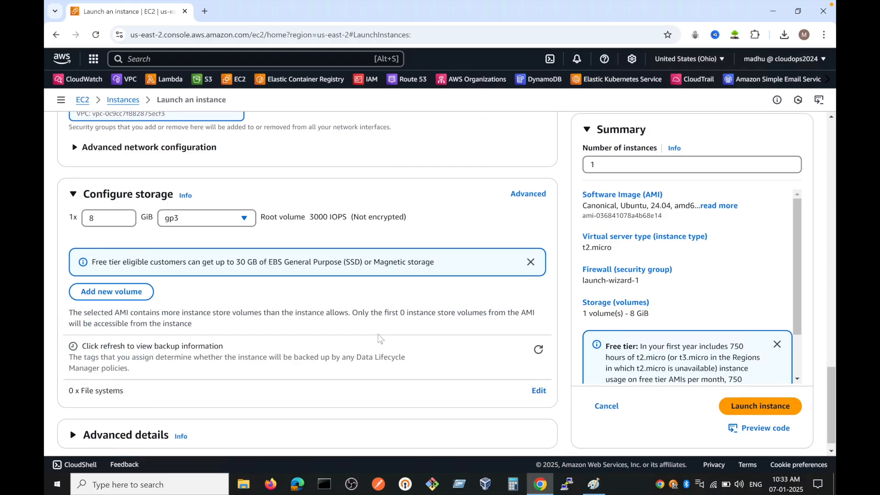
left_click(760, 406)
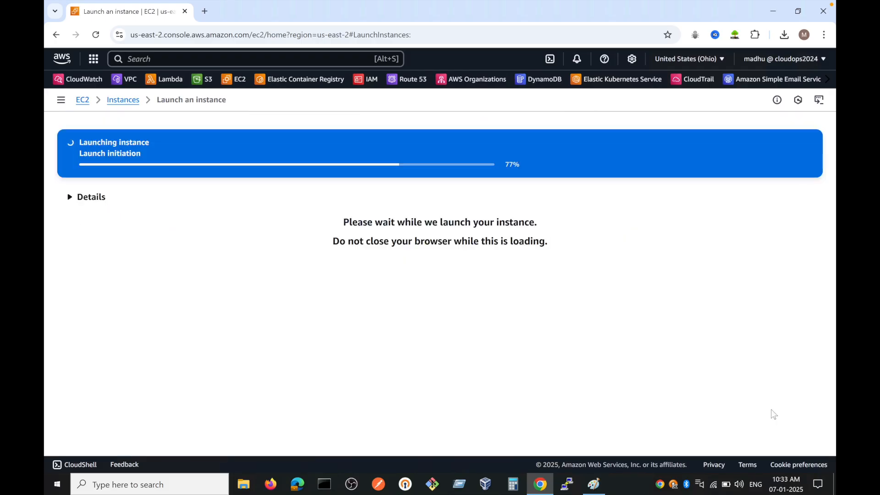
Step: Return to the instances list, refresh it, and select the Public-EC2 instance
left_click(124, 103)
left_click(504, 127)
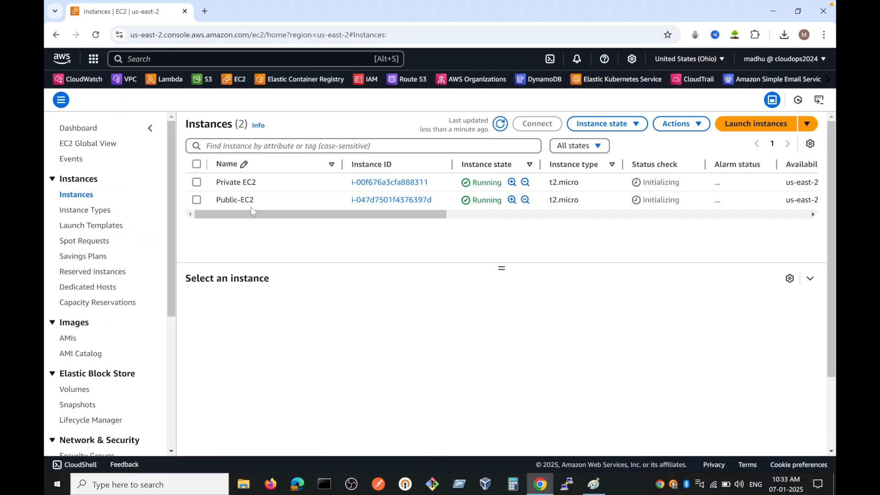
left_click(196, 200)
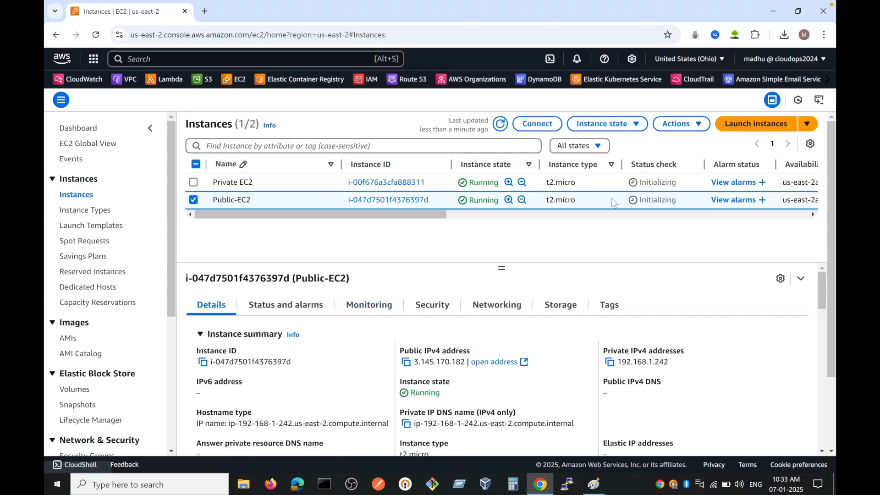
Step: Examine the status checks and alarms of the Public-EC2 instance
scroll(611, 198, "right", 2)
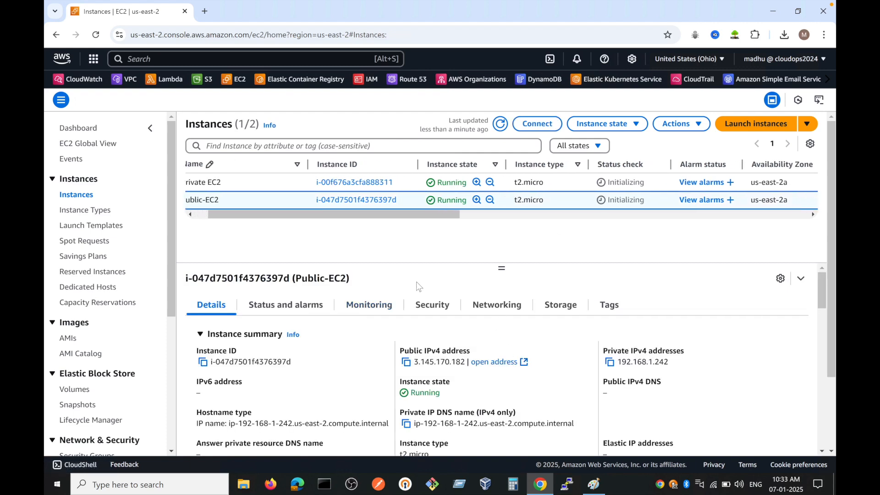
left_click(304, 308)
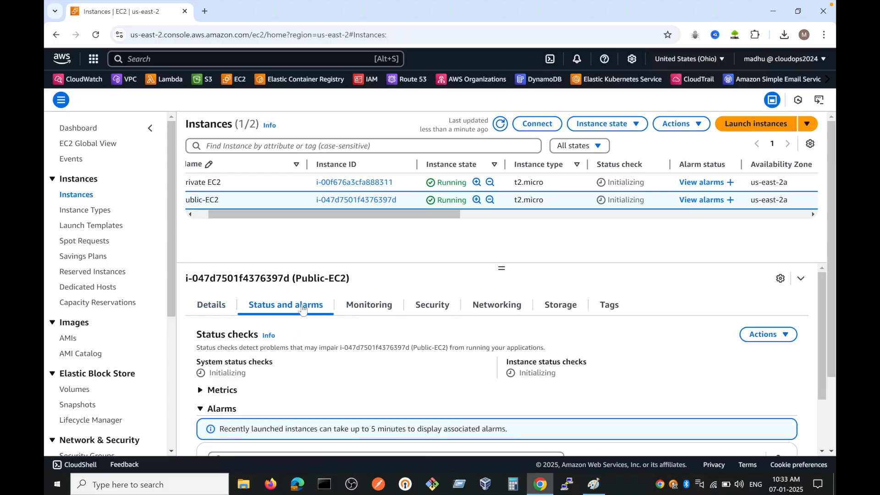
scroll(421, 398, "down", 1)
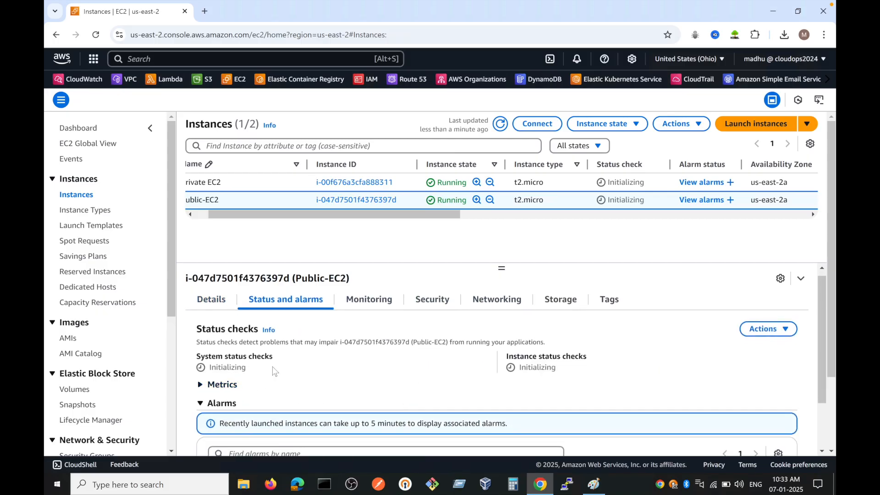
scroll(336, 369, "up", 1)
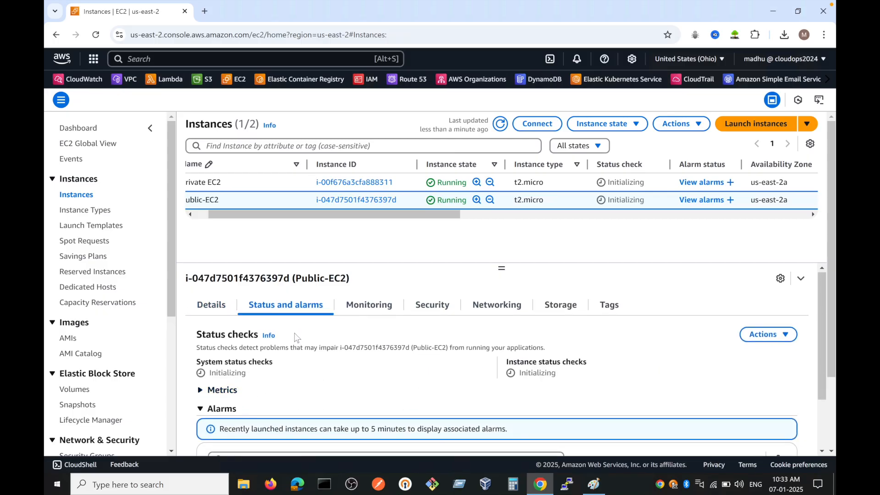
left_click(192, 214)
left_click(190, 214)
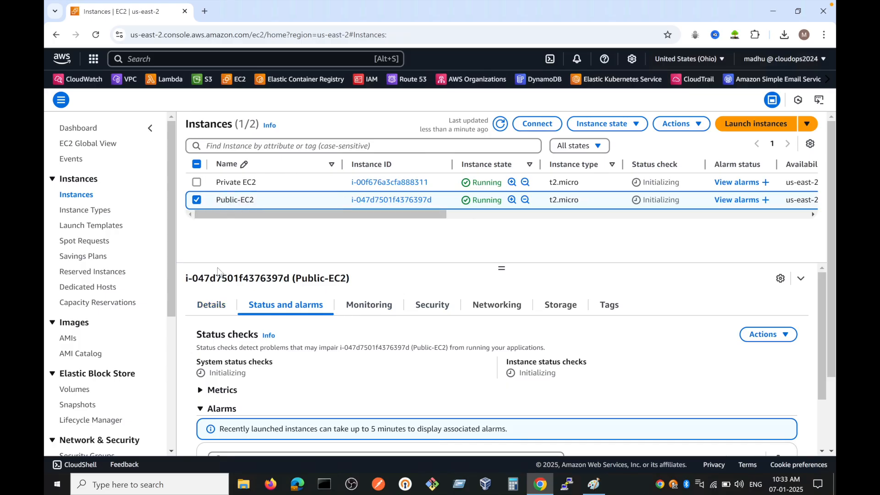
Step: Copy Public-EC2's public IPv4 address from its details, and open the Downloads folder containing ohio-key.pem in File Explorer
left_click(210, 306)
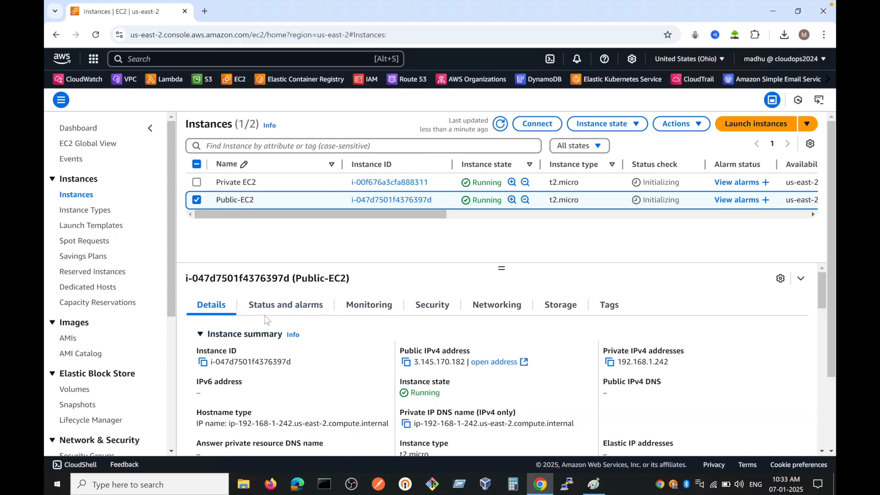
left_click(406, 363)
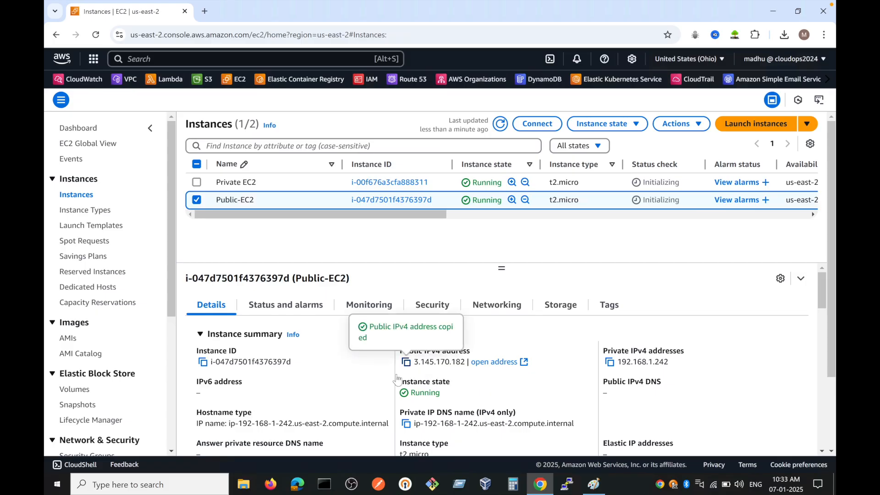
left_click(243, 485)
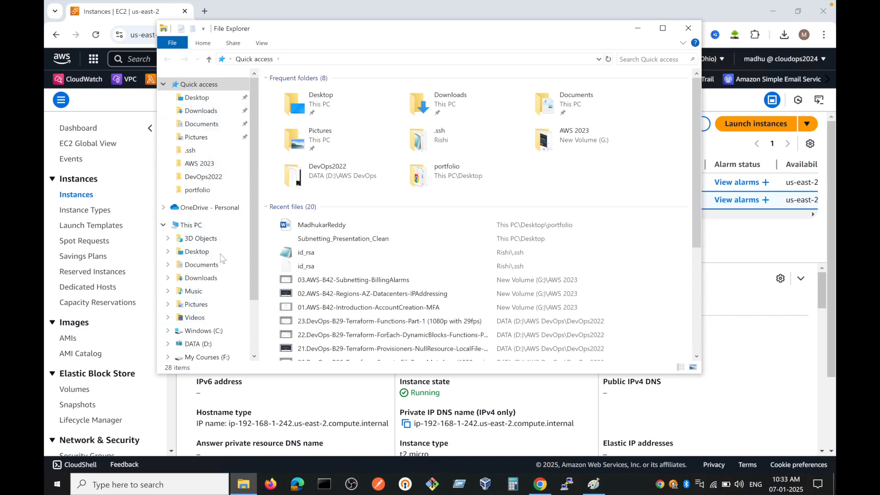
left_click(201, 277)
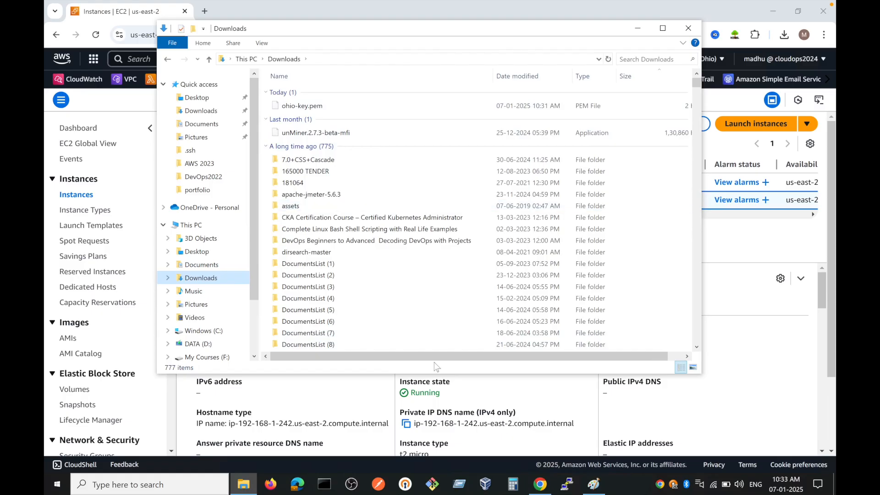
Step: Search Google for git bash in a new browser tab, view Git's official Downloads page, and close the tab
left_click(205, 11)
type("git bash")
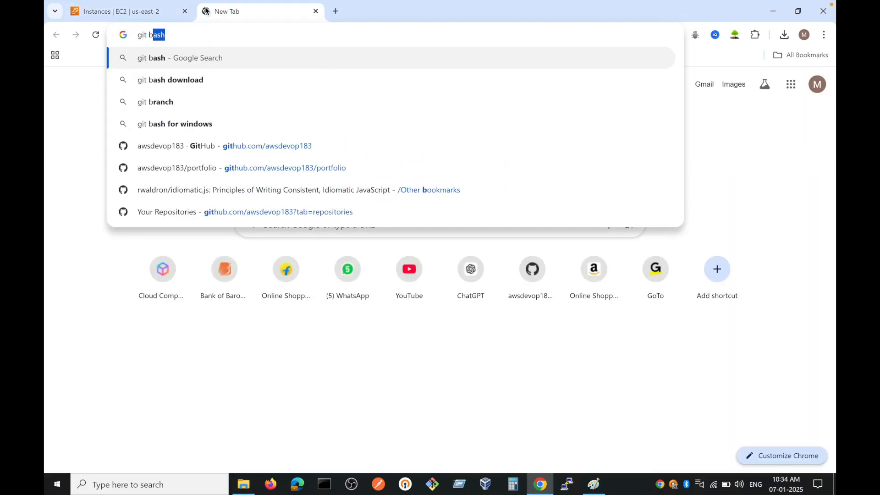
key("Return")
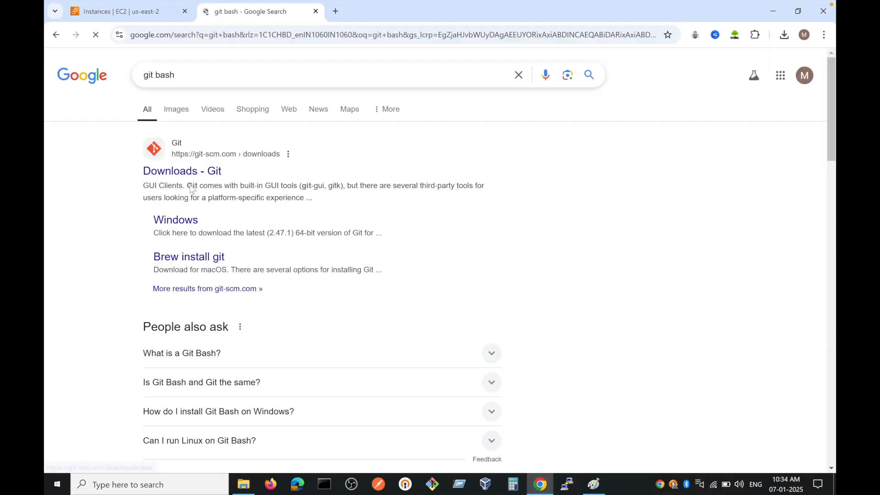
left_click(190, 174)
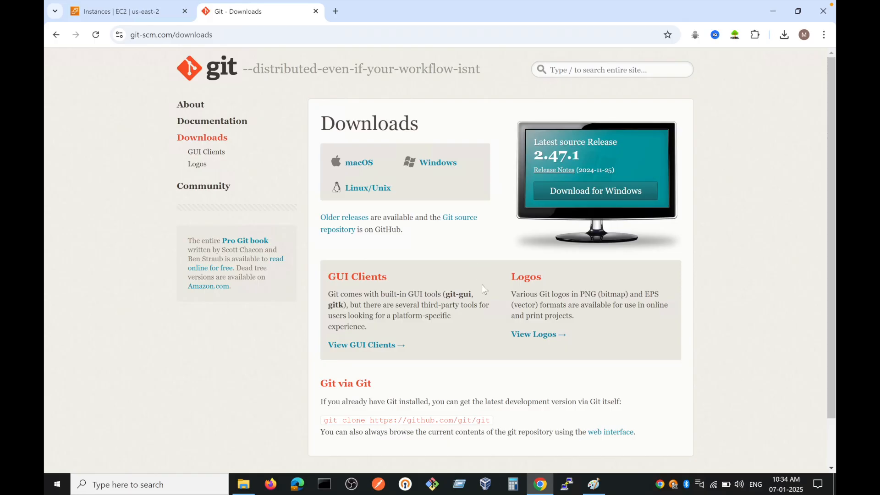
left_click(315, 11)
Step: Switch to File Explorer and open a Git Bash terminal in the Downloads folder
left_click(243, 484)
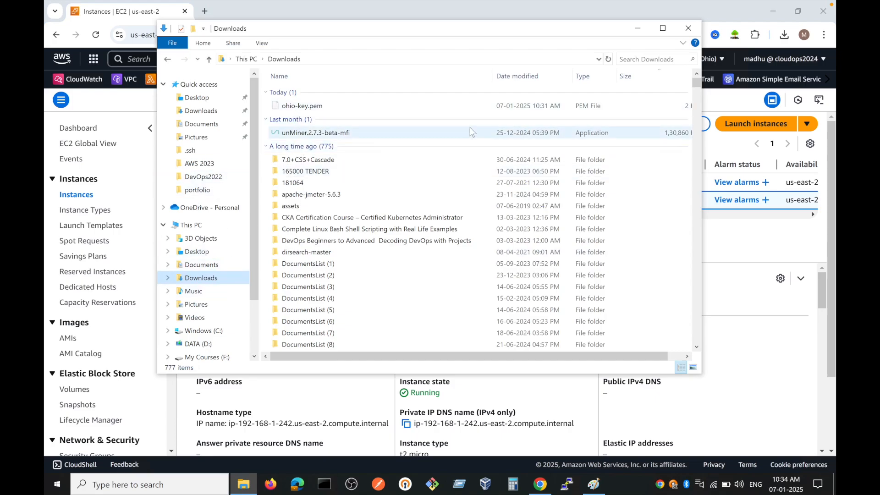
right_click(472, 113)
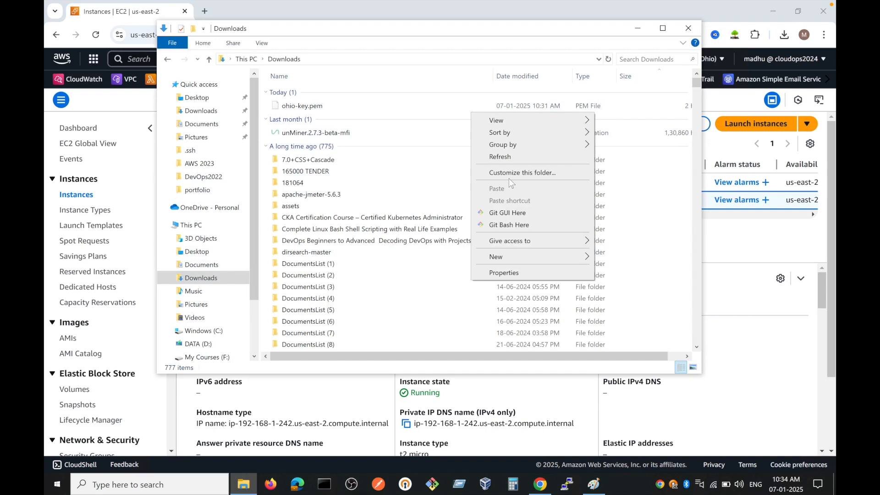
left_click(510, 229)
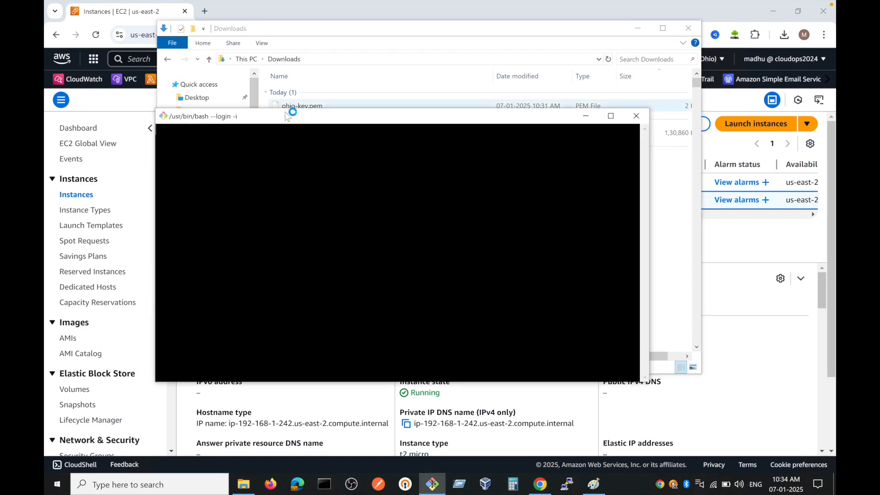
Step: View the SSH client connection instructions for Public-EC2 in the AWS console and highlight the example ssh command
left_click(266, 10)
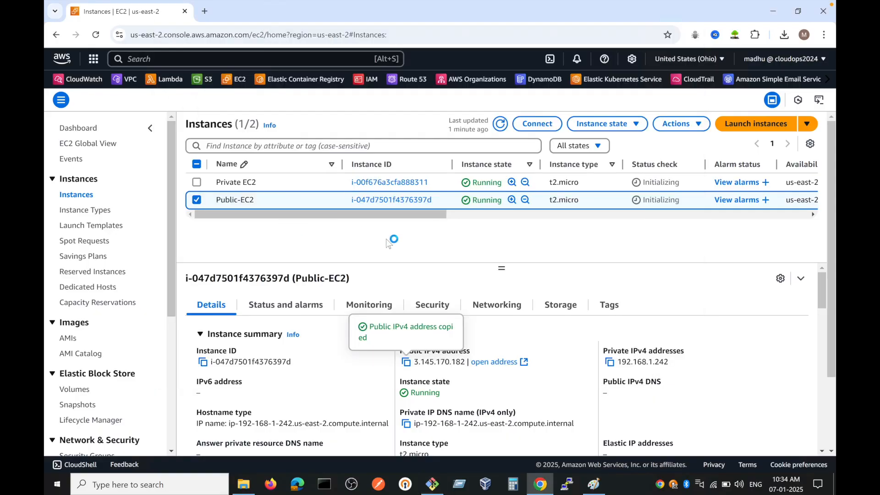
left_click(536, 126)
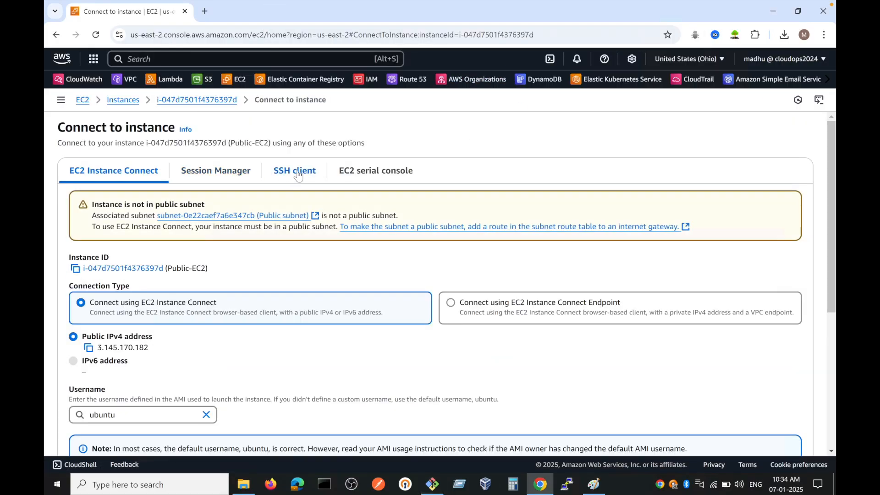
left_click(298, 176)
left_click_drag(86, 333, 245, 339)
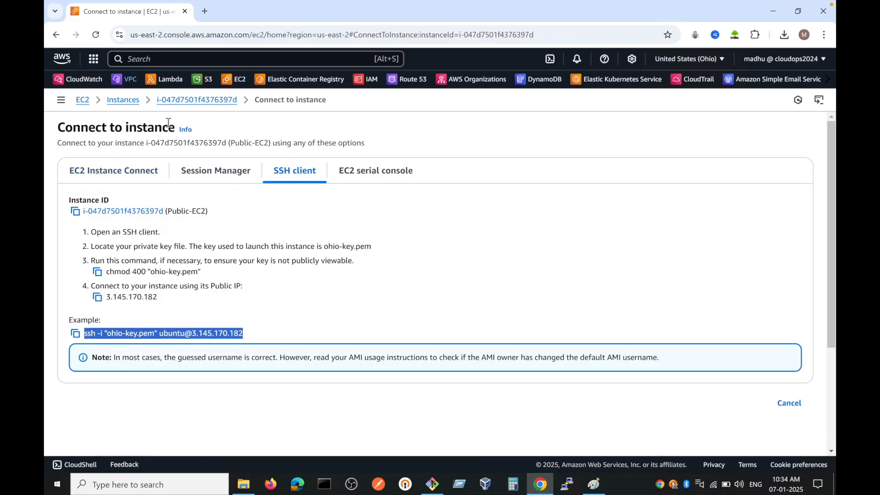
left_click(432, 484)
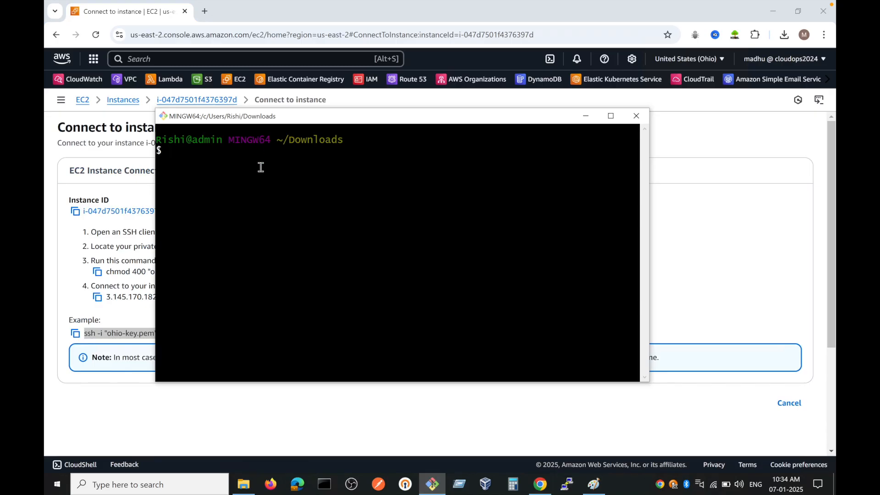
type("ssh -i ohoi")
key("Tab")
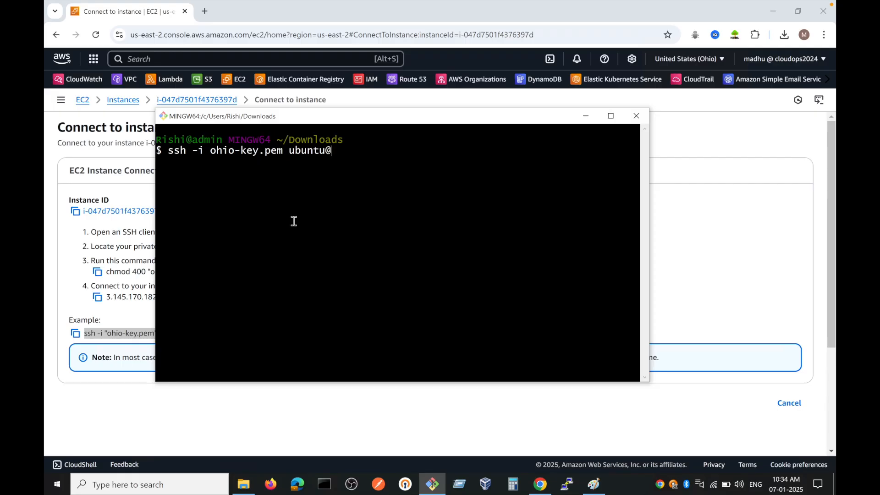
left_click(171, 100)
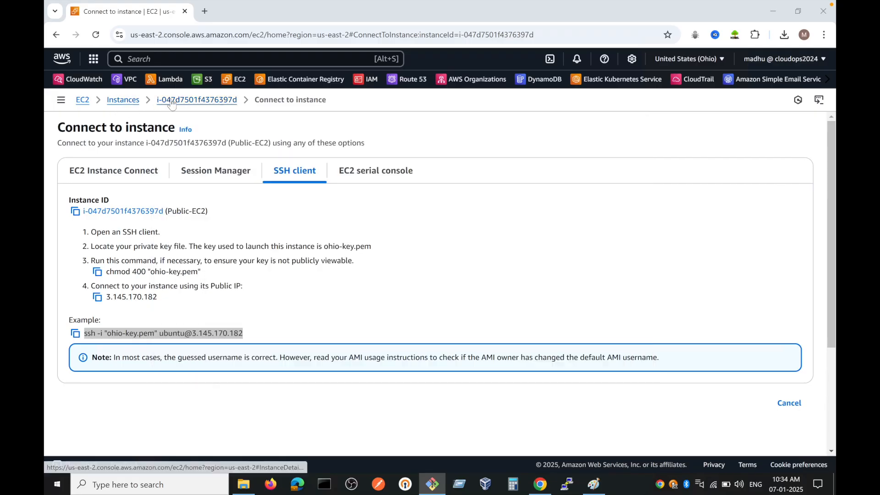
left_click(136, 99)
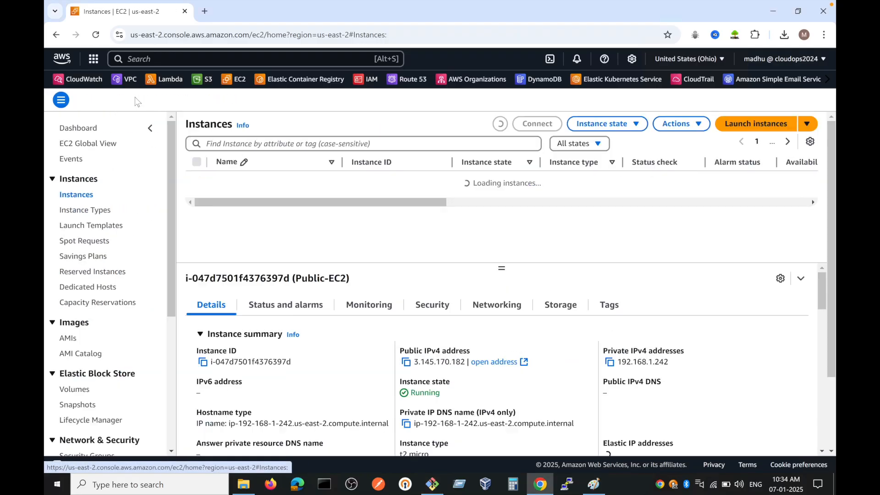
left_click(431, 484)
right_click(373, 165)
left_click(385, 188)
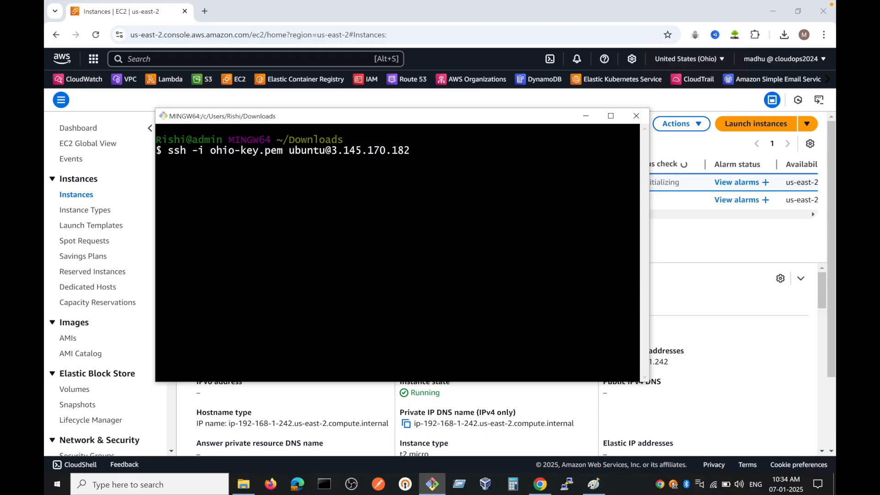
key("Return")
Step: Switch to the TestVPC diagram in Paint and draw a freehand mark over the NAT Gateway box
left_click(268, 11)
left_click(432, 483)
left_click(601, 488)
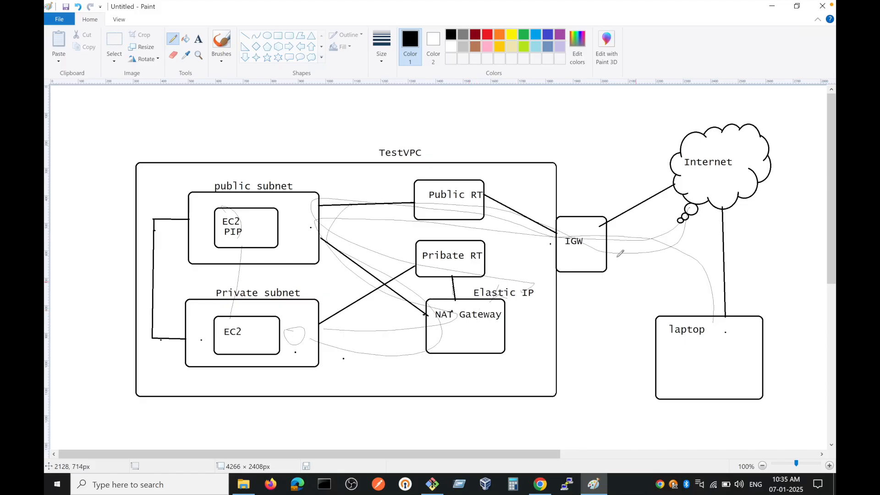
left_click_drag(466, 311, 492, 304)
mouse_move(540, 485)
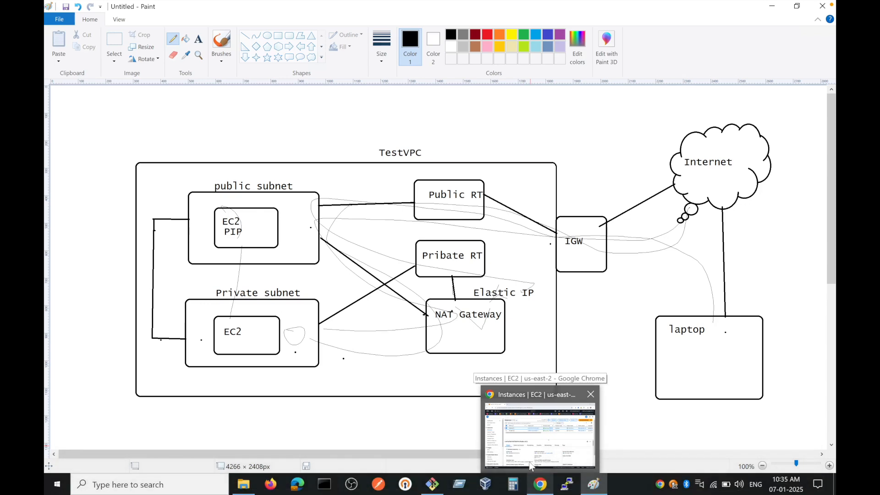
Step: Switch to the browser, open the list of internet gateways in the VPC console, and refresh it
left_click(540, 486)
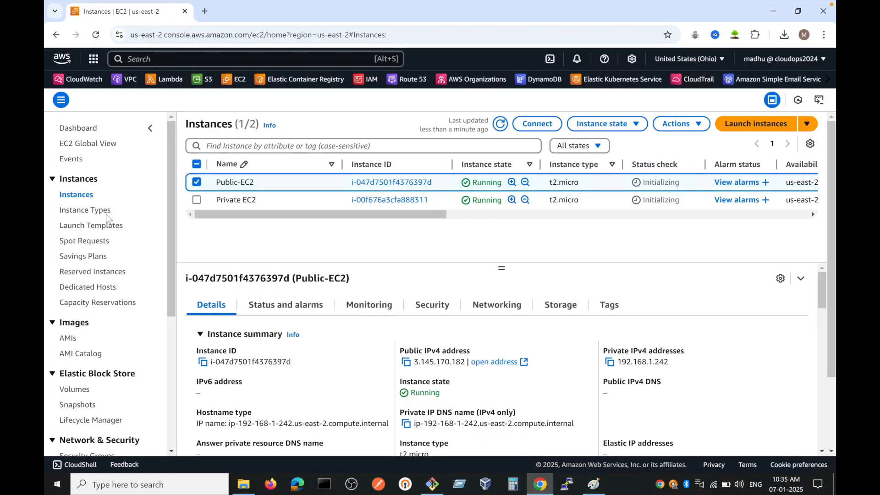
left_click(131, 80)
key("super")
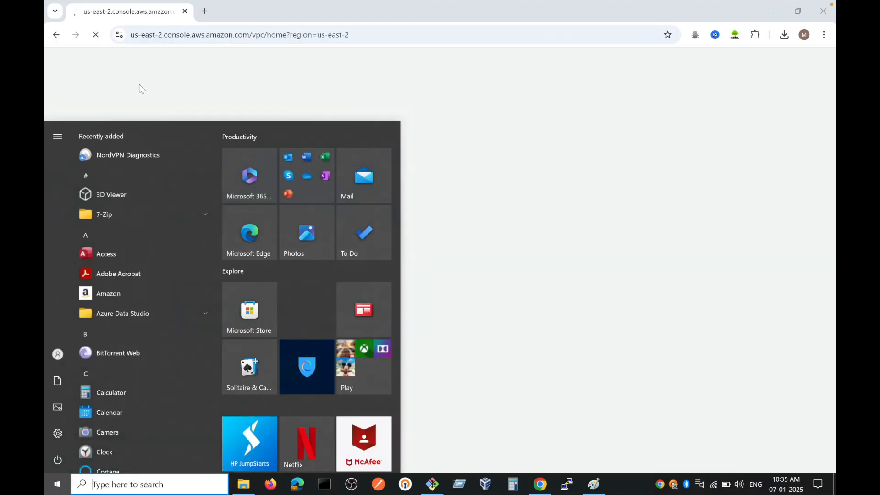
left_click(560, 227)
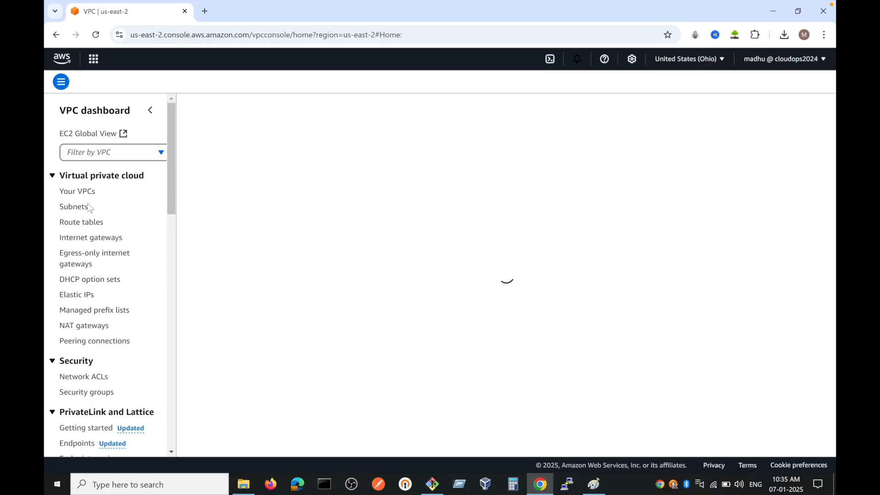
left_click(84, 238)
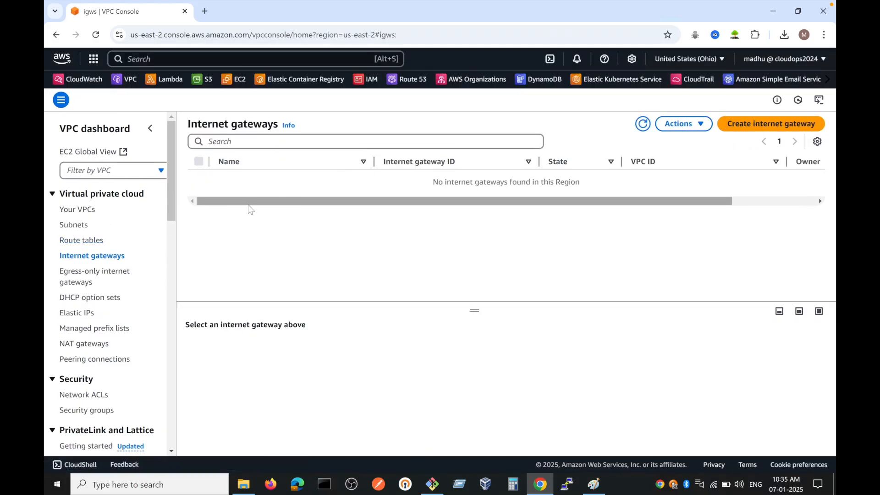
left_click(643, 124)
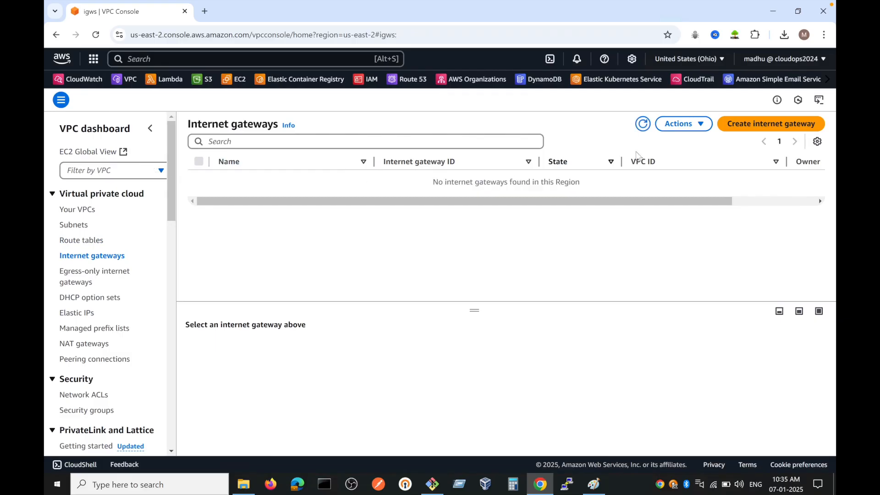
Step: Create an internet gateway with the name tag Test-IGW
left_click(750, 131)
left_click(317, 208)
type("Test-")
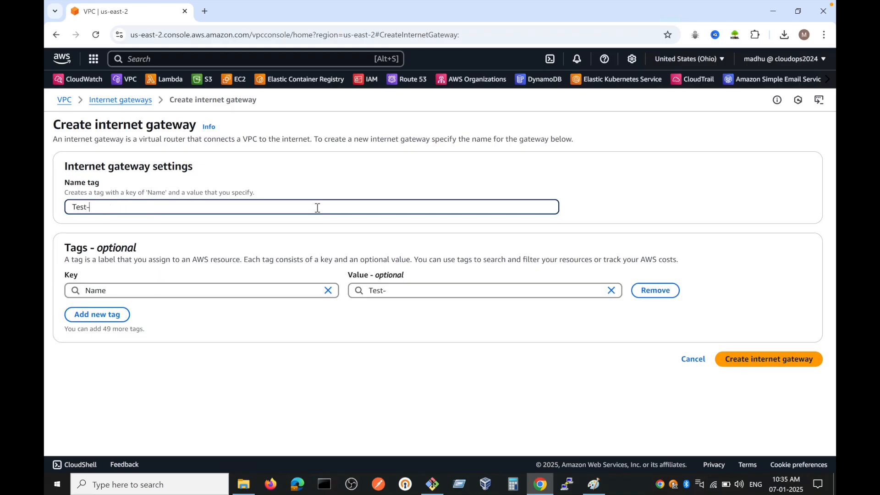
type("IGW")
left_click(734, 360)
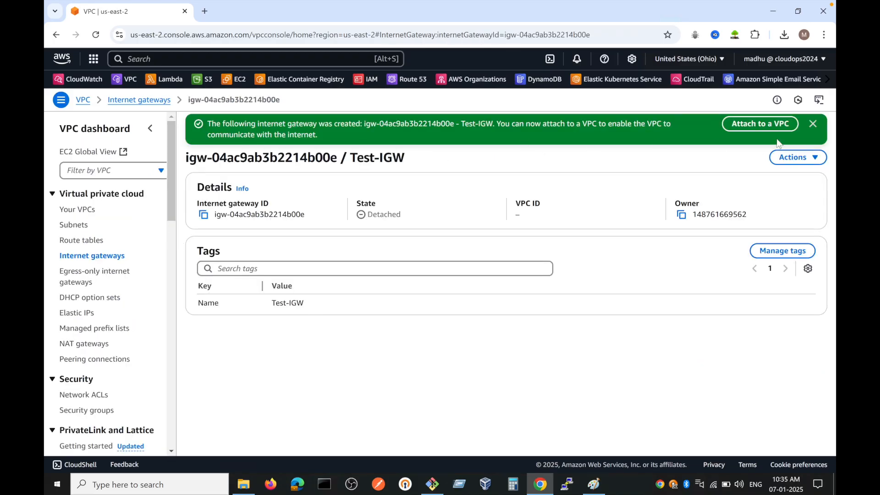
Step: Attach the Test-IGW internet gateway to TestVPC
left_click(761, 129)
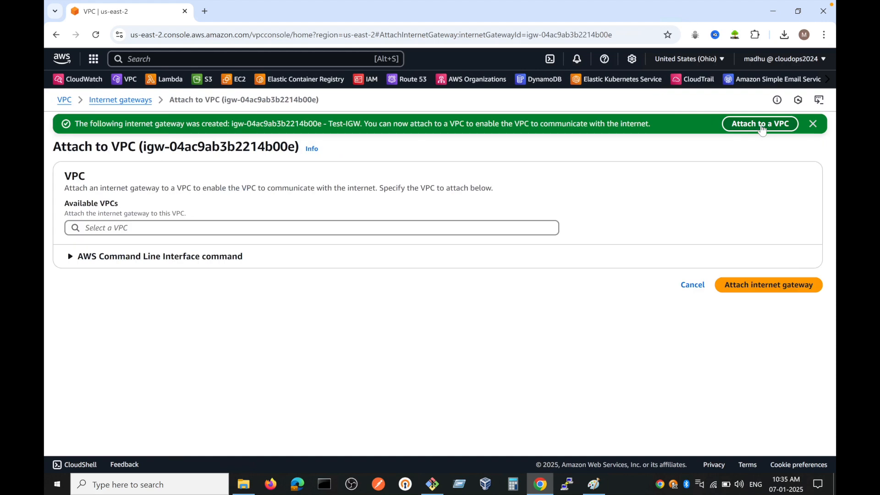
left_click(143, 230)
left_click(140, 246)
double_click(780, 295)
left_click(761, 285)
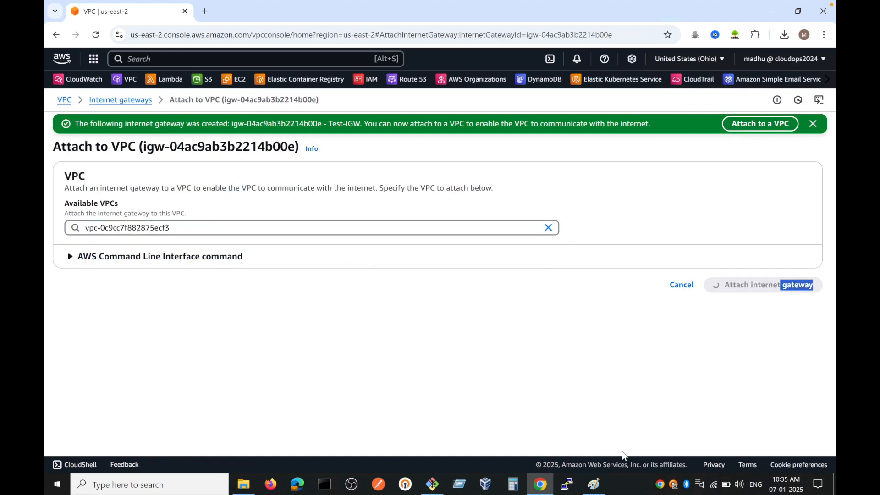
left_click(595, 482)
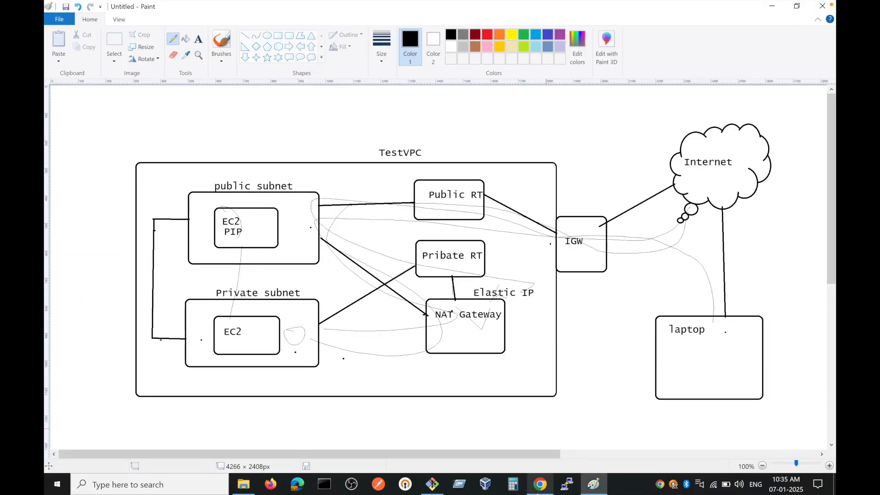
left_click(432, 483)
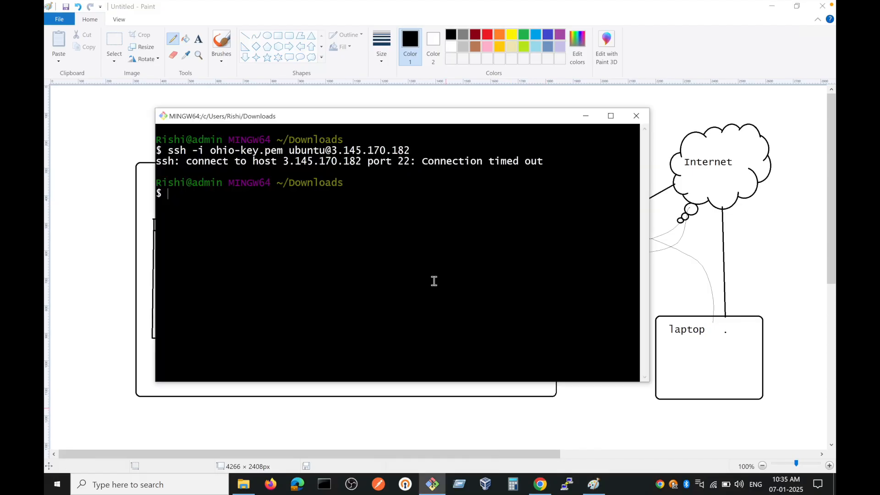
key("Up")
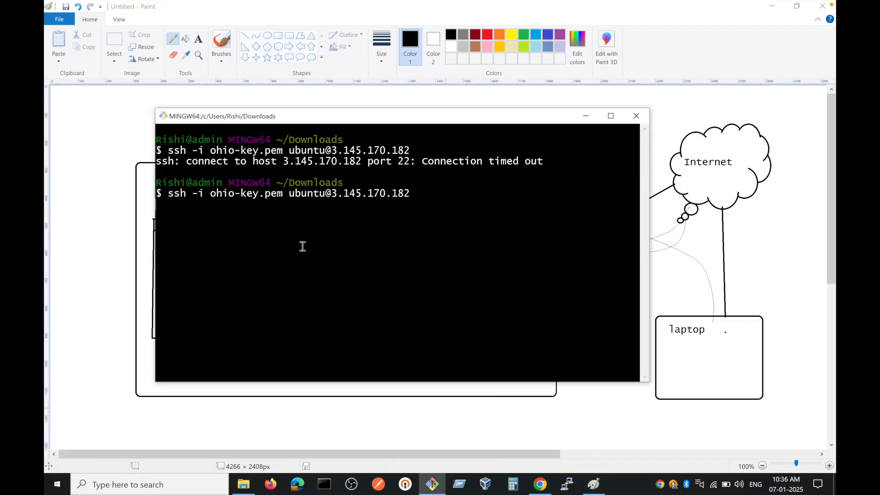
Step: Return to the Paint diagram and circle the Public RT label freehand
left_click(328, 10)
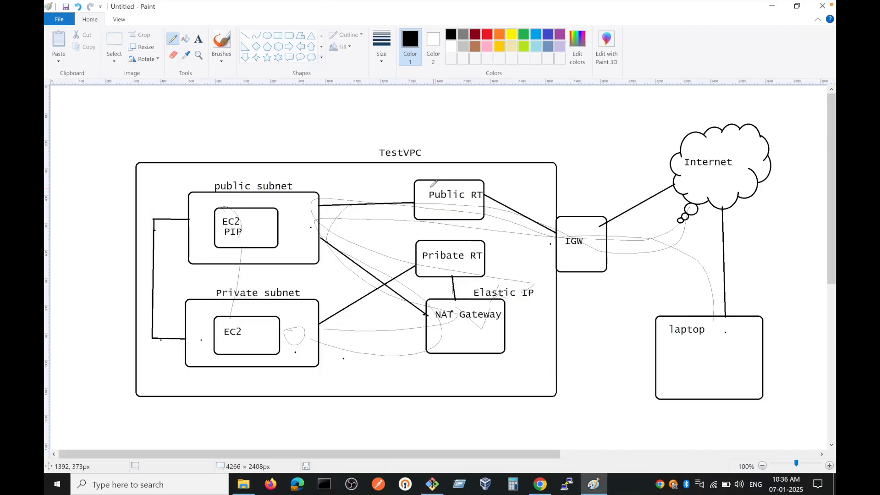
mouse_move(427, 187)
left_mouse_down()
mouse_move(465, 209)
mouse_move(487, 186)
mouse_move(437, 186)
left_mouse_up()
Step: Switch to the VPC console, select only Public-RT among the route tables, and show its routes
left_click(541, 484)
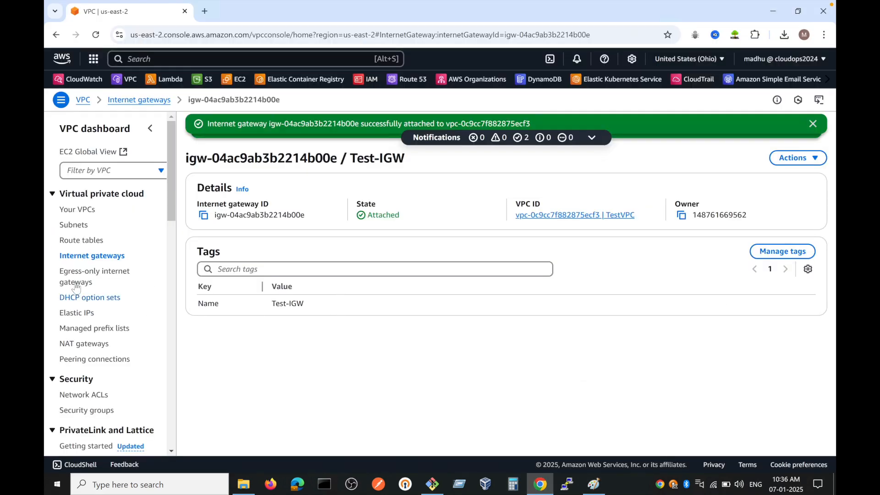
left_click(81, 241)
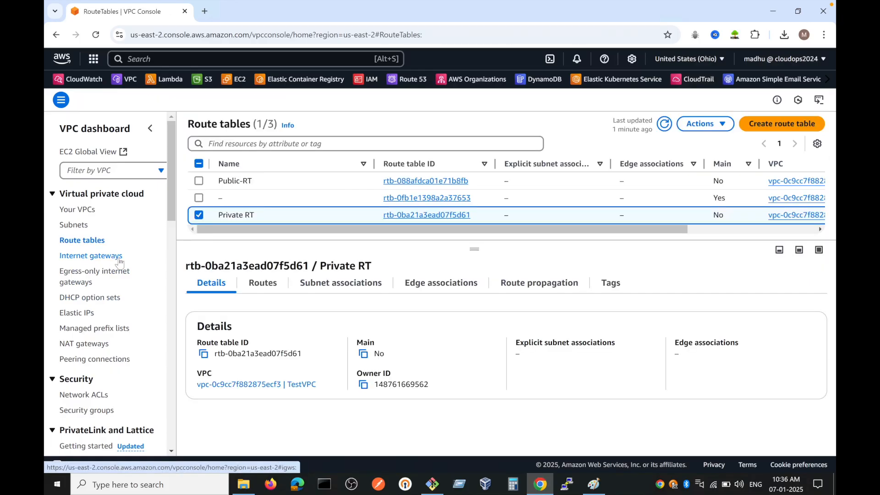
left_click(199, 215)
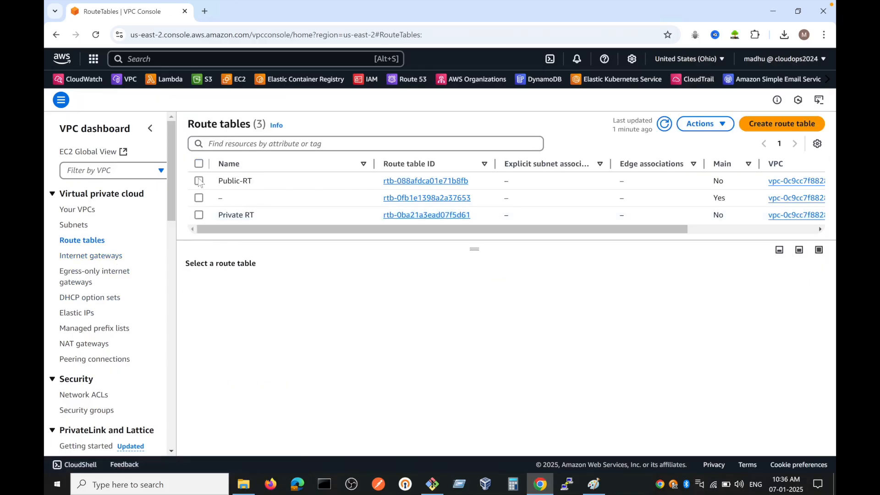
left_click(199, 180)
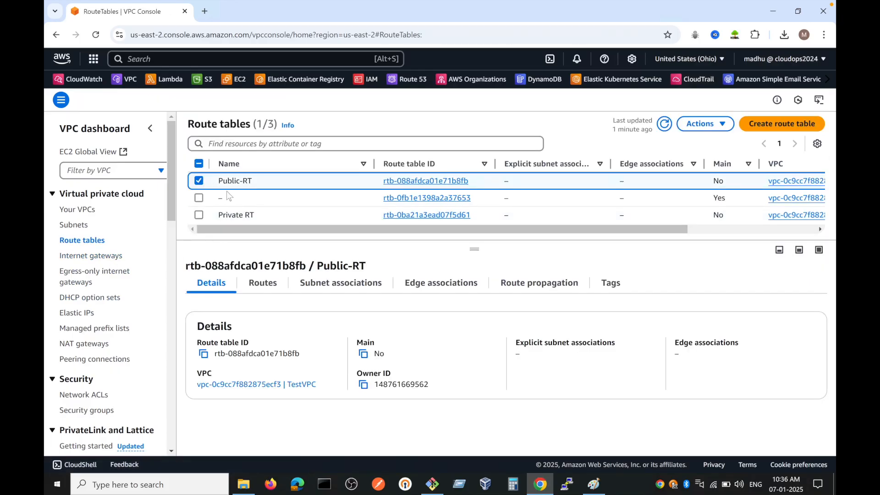
left_click(263, 284)
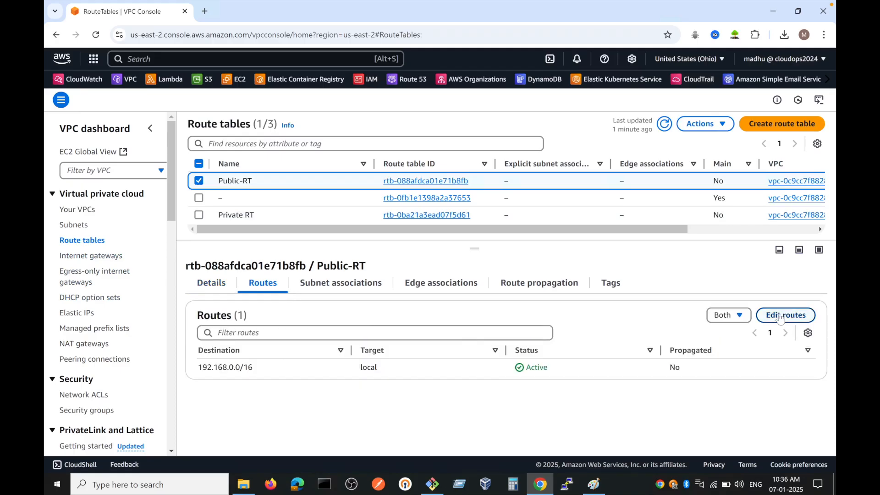
Step: Start editing Public-RT's routes and add a route with destination 0.0.0.0/0
left_click(780, 316)
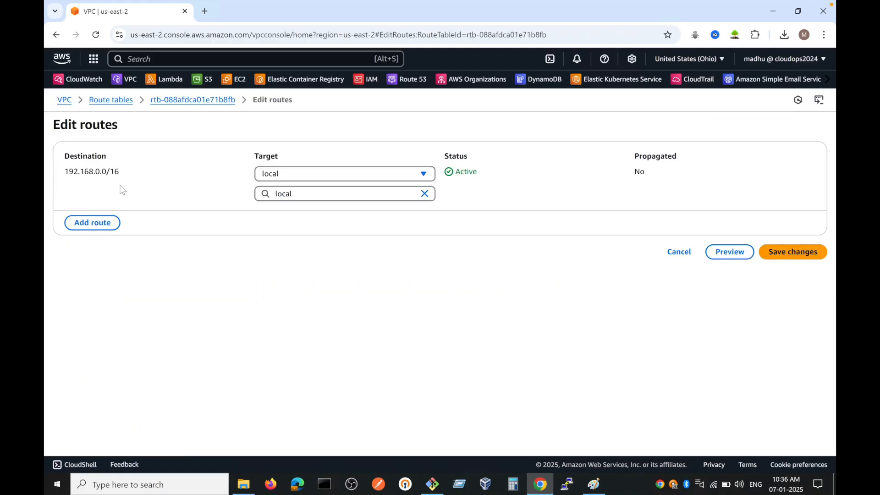
left_click(94, 223)
left_click_drag(132, 176, 64, 171)
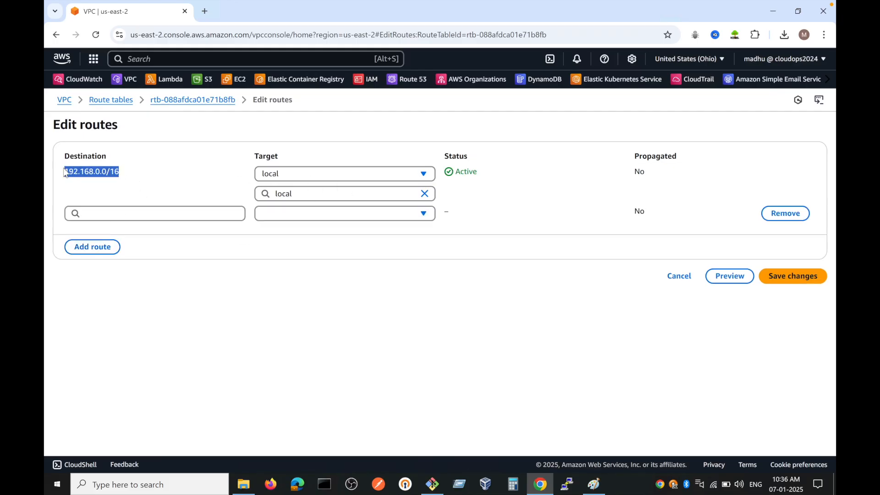
left_click(95, 211)
left_click(97, 233)
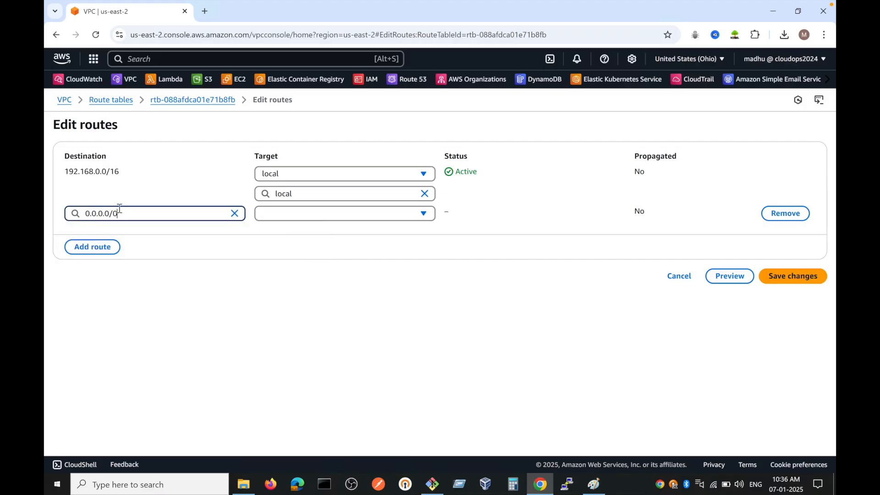
Step: Set the target of the 0.0.0.0/0 route to the Test-IGW internet gateway and save the route changes
left_click(307, 214)
key("i")
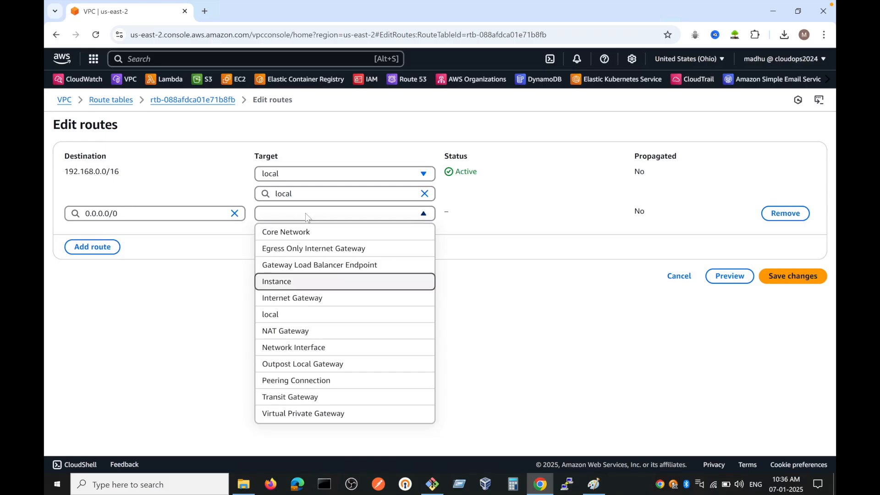
left_click(303, 300)
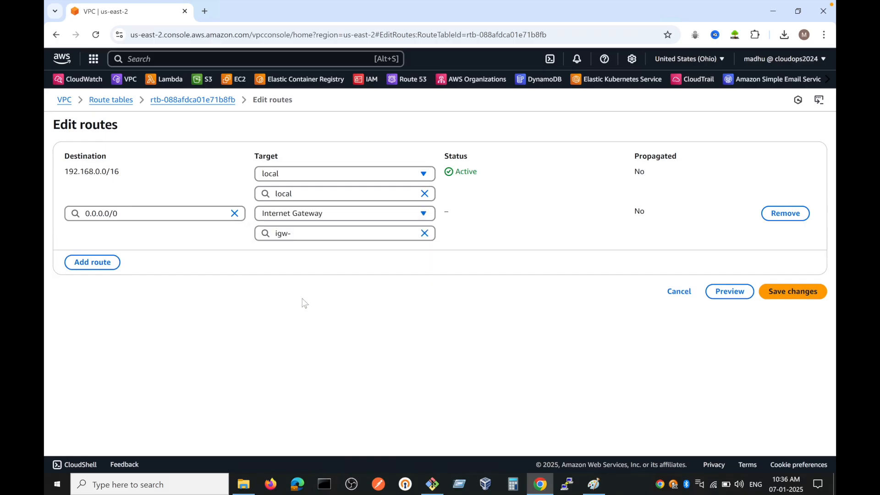
left_click(321, 233)
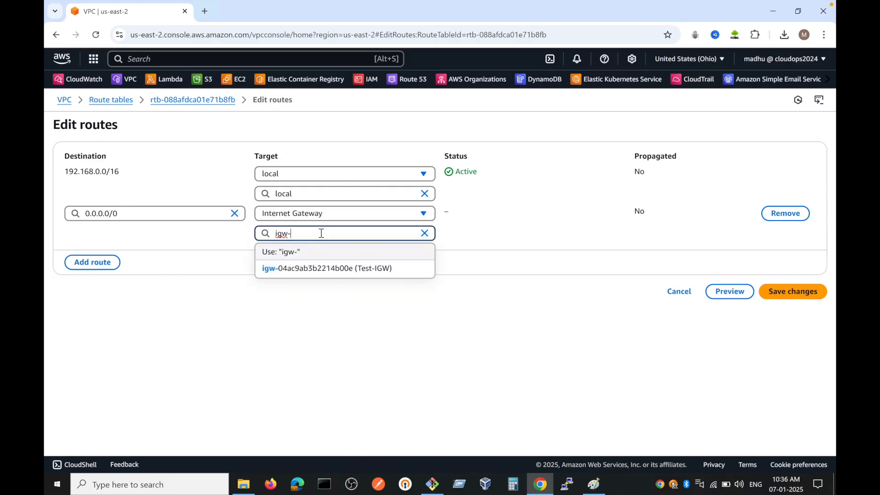
left_click(328, 270)
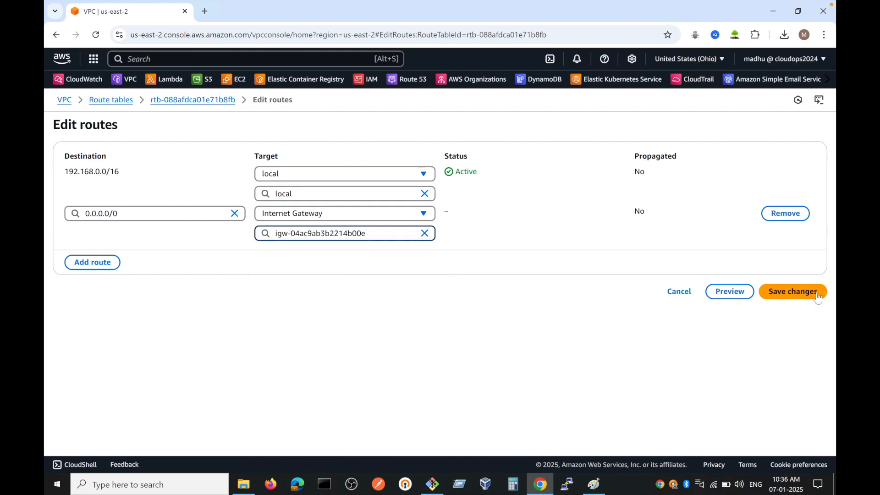
left_click(792, 292)
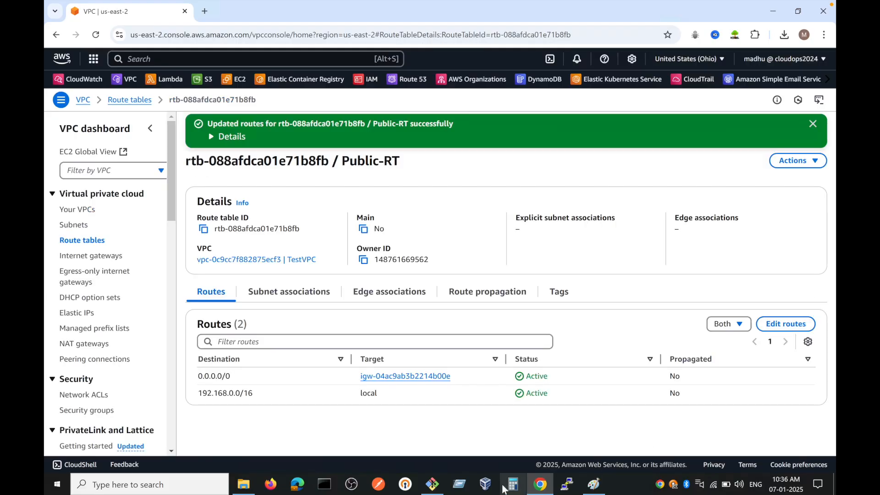
left_click(433, 483)
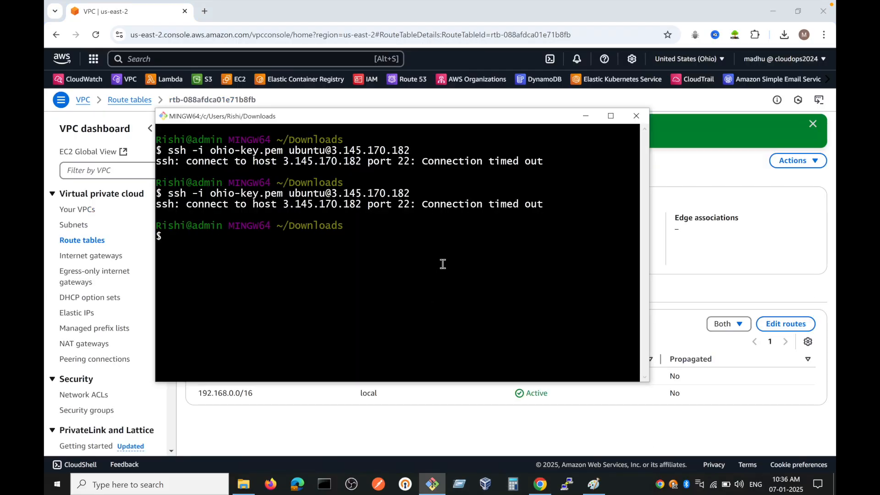
key("Up")
key("Return")
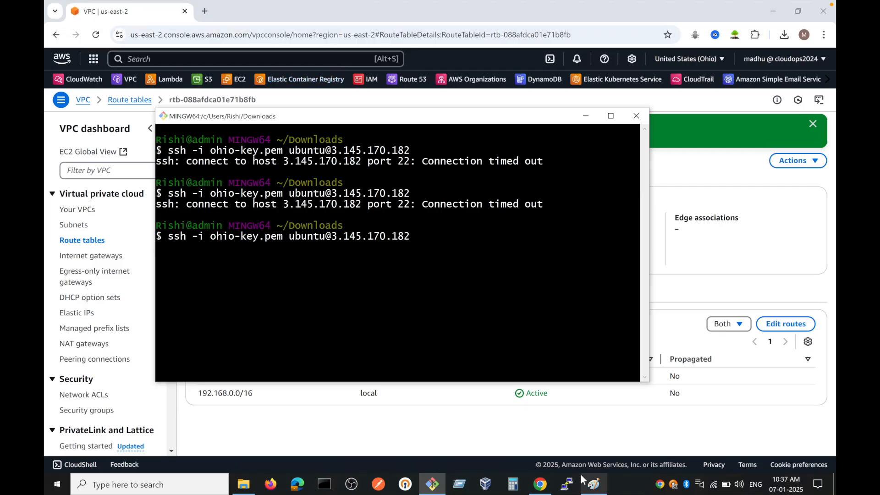
Step: Switch to the Paint diagram and draw small freehand marks beside the public subnet label and the Public RT box
left_click(328, 13)
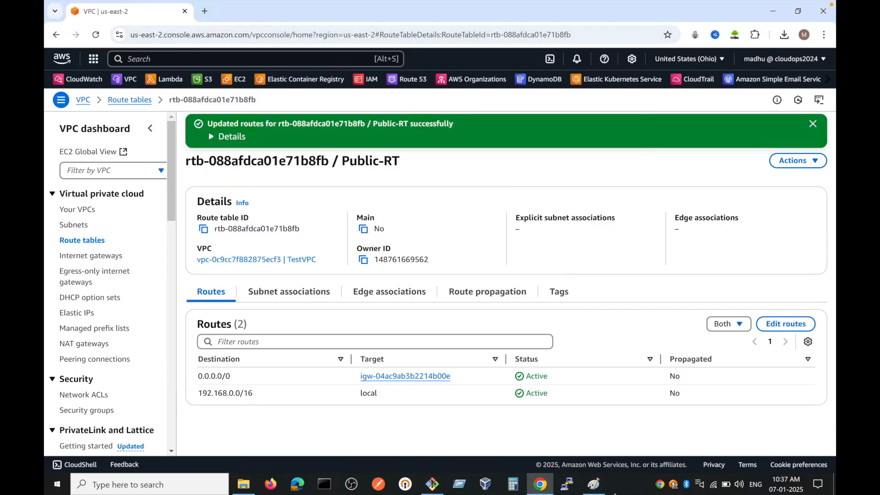
left_click(594, 484)
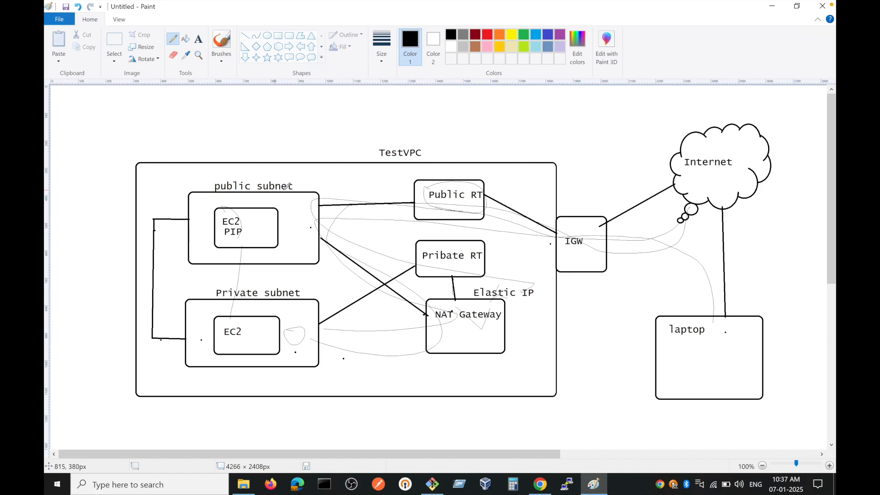
left_click_drag(296, 183, 320, 173)
left_click_drag(407, 176, 402, 169)
Step: Switch to the VPC console and associate only Public subnet with the Public-RT route table, saving the association
left_click(544, 489)
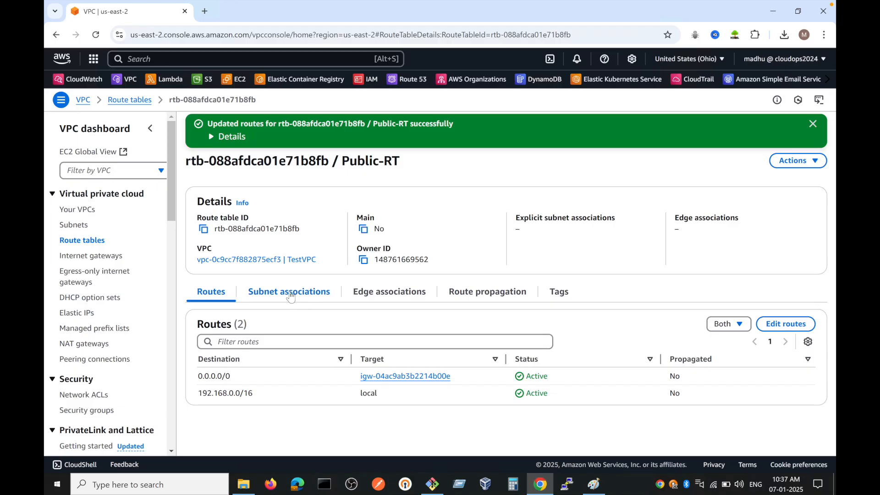
left_click(290, 297)
scroll(338, 336, "down", 1)
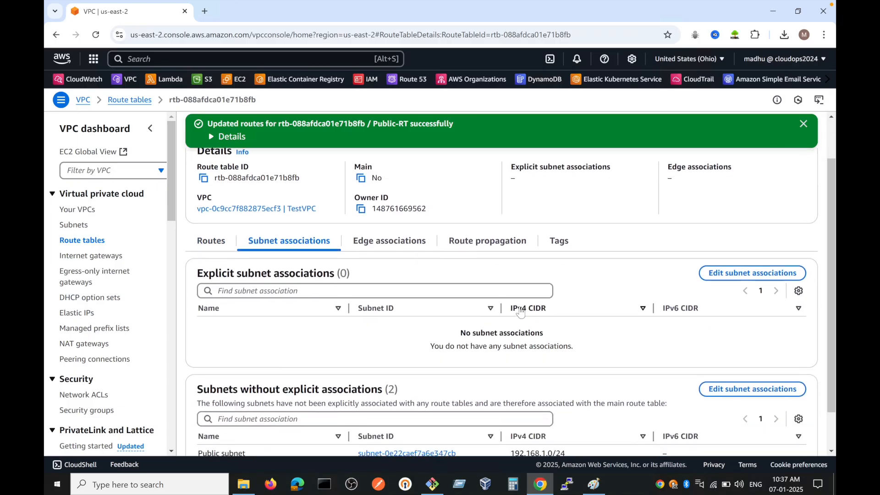
left_click(763, 275)
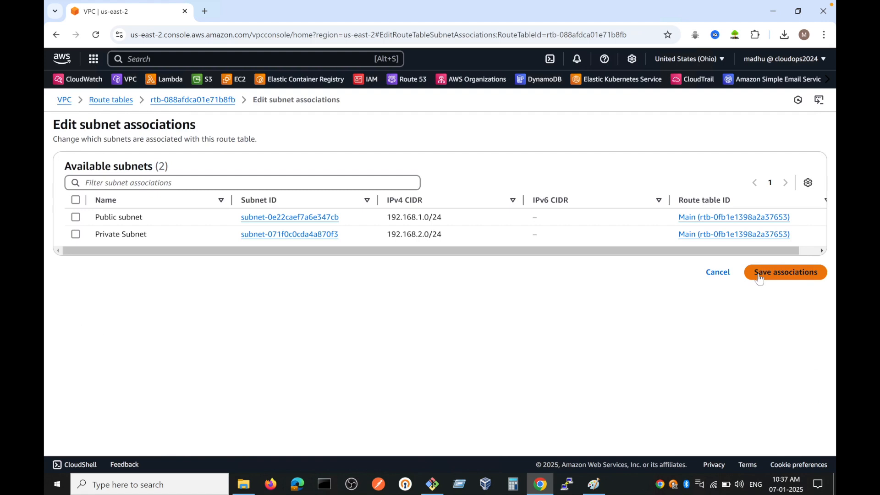
left_click(76, 217)
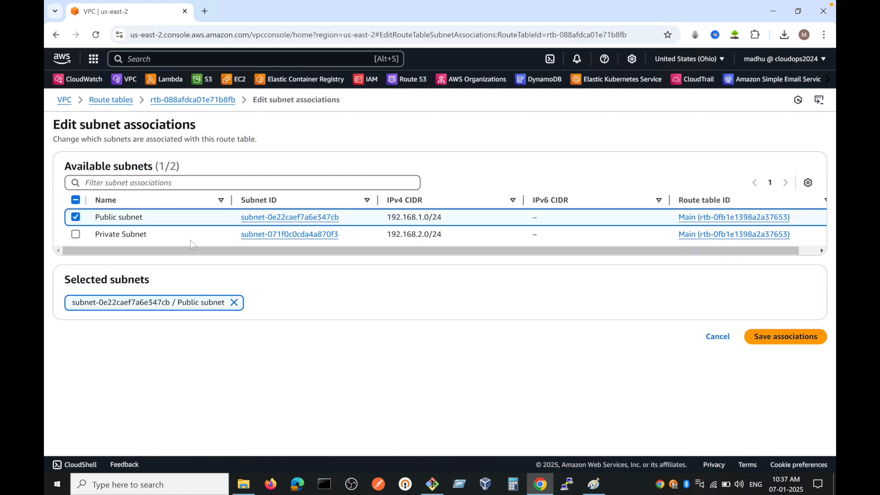
left_click(762, 337)
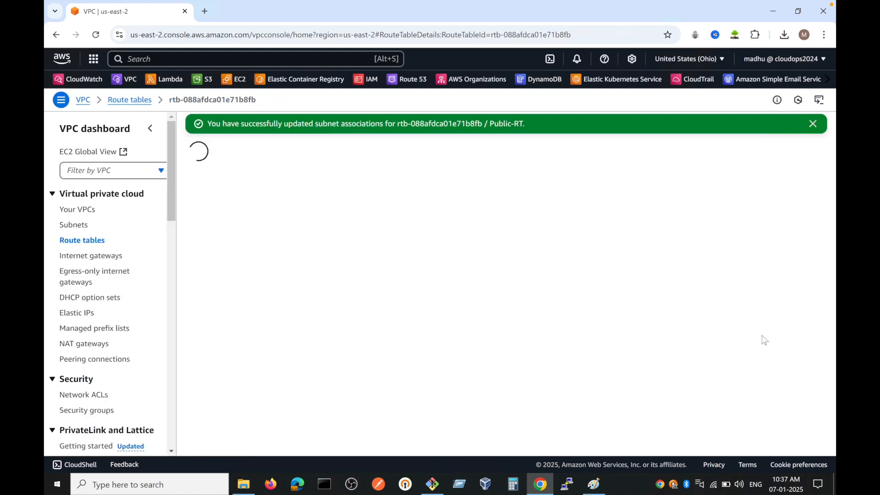
Step: Open the EC2 console in a separate browser tab and list its security groups
left_click(432, 484)
left_click(539, 484)
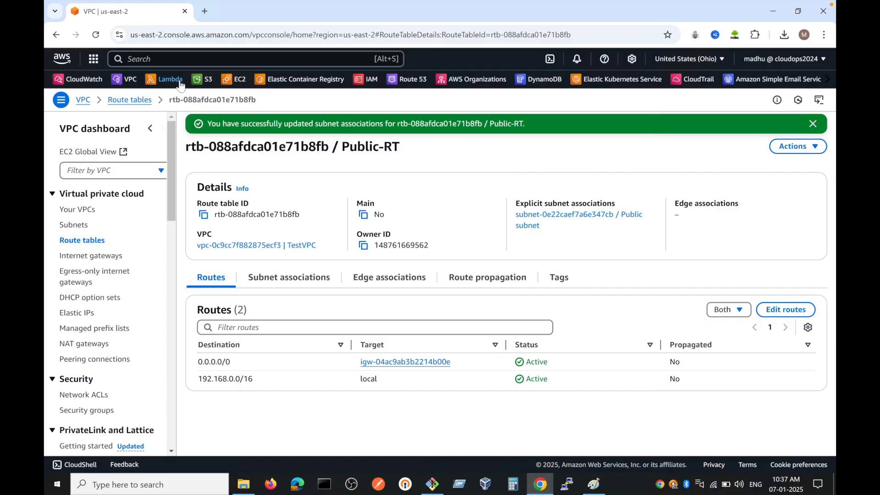
middle_click(242, 85)
left_click(232, 8)
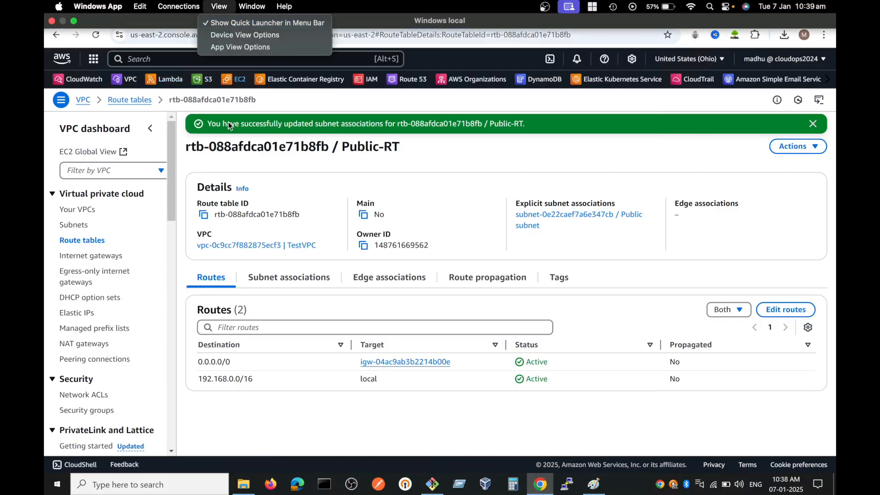
left_click(427, 160)
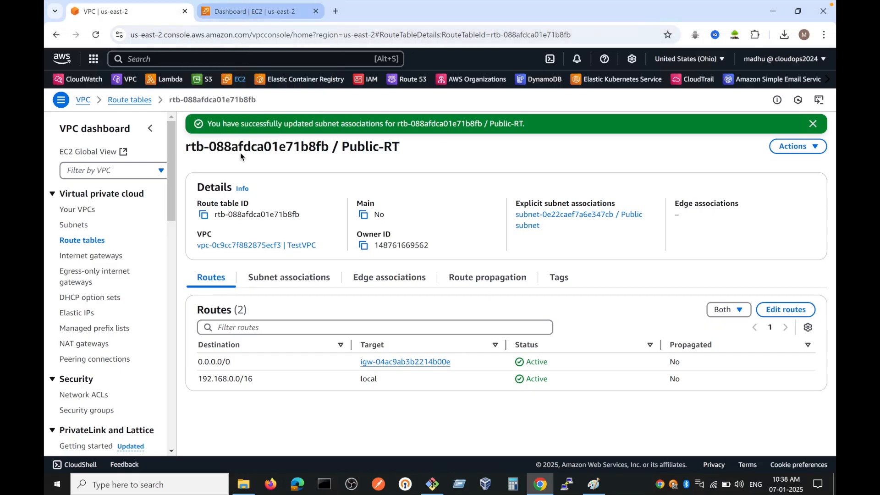
left_click(249, 11)
scroll(85, 357, "down", 3)
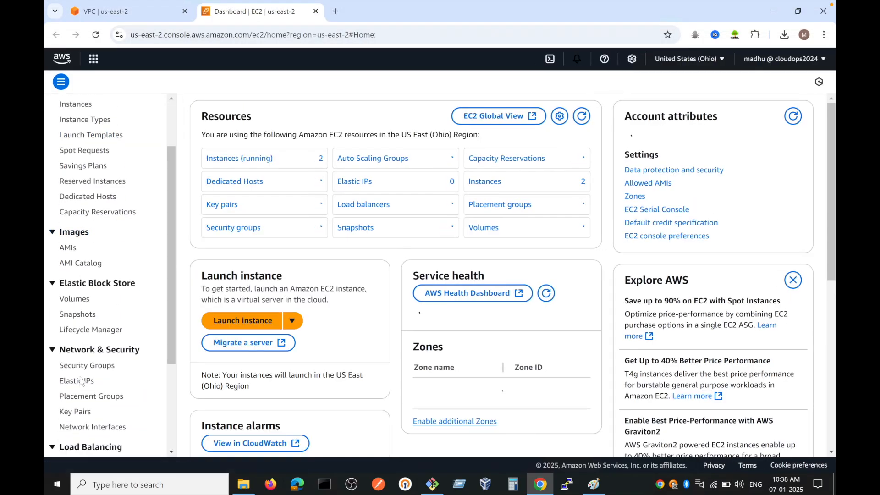
left_click(80, 367)
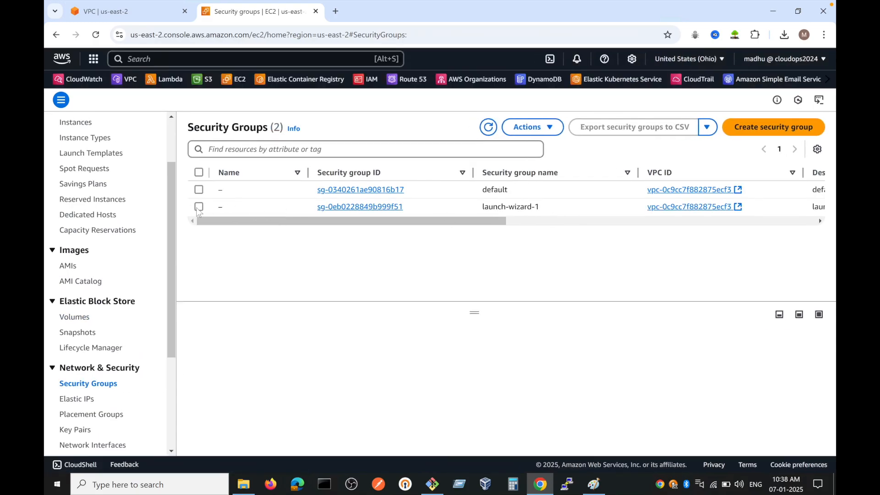
Step: Select the launch-wizard-1 security group and examine the port range and source of its inbound rule
left_click(199, 207)
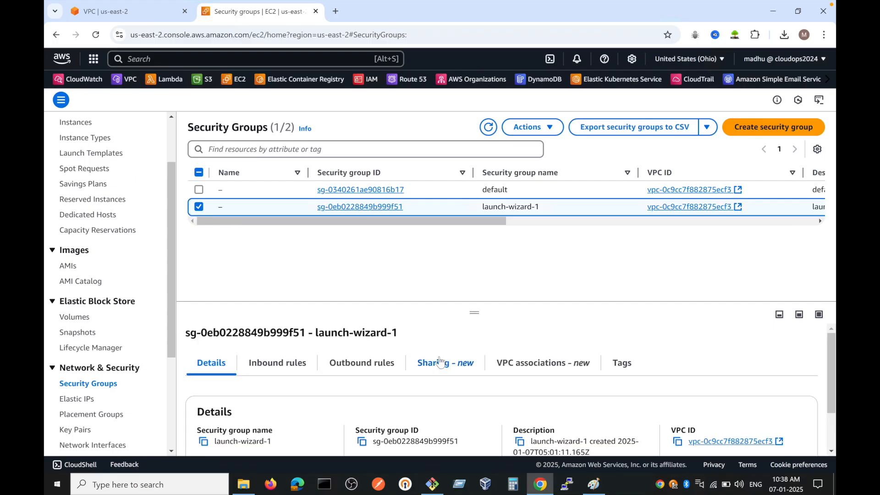
left_click_drag(477, 310, 475, 255)
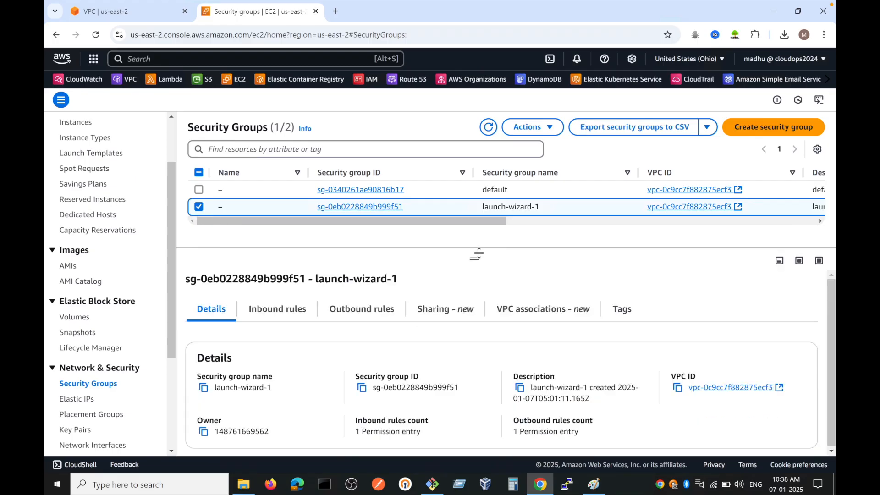
left_click(293, 317)
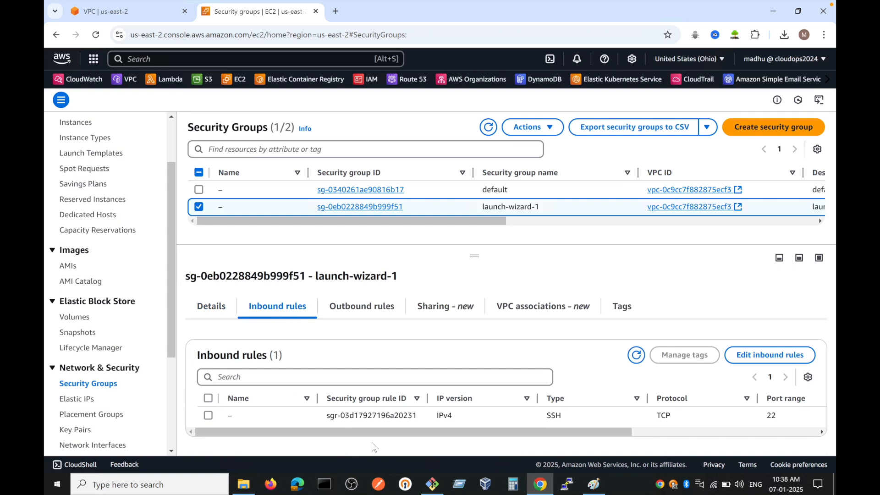
scroll(717, 422, "right", 5)
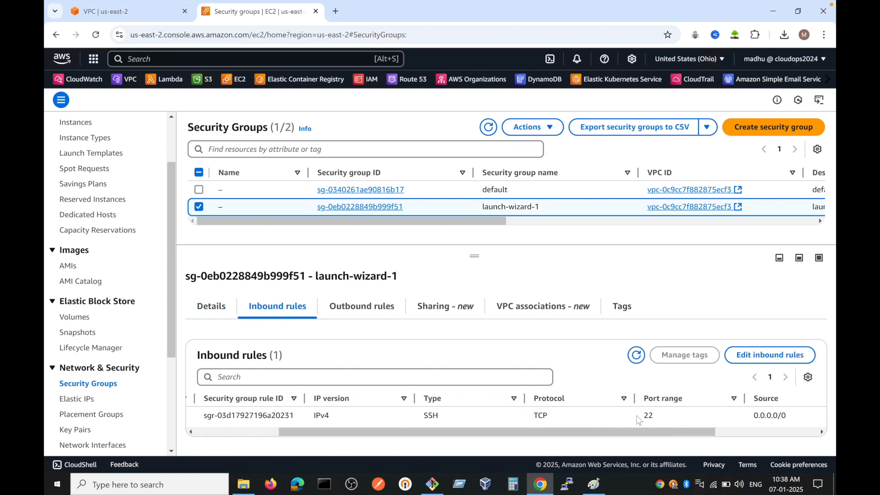
double_click(648, 415)
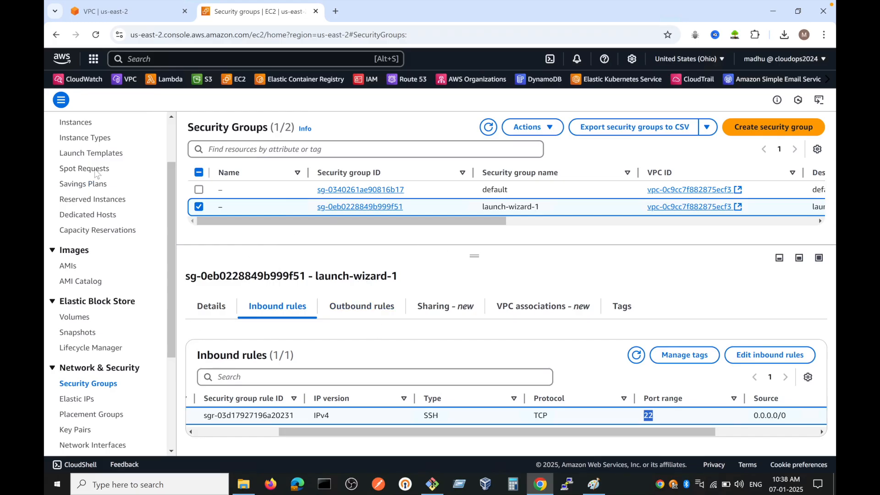
left_click(226, 432)
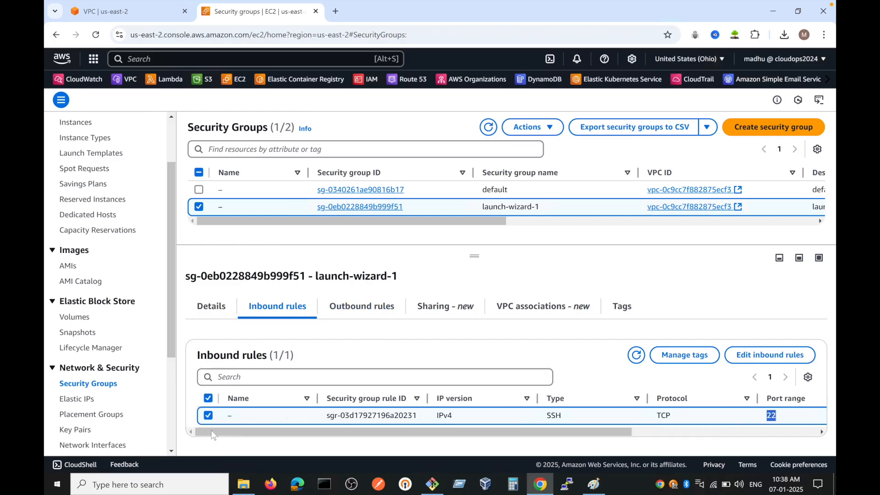
left_click(439, 484)
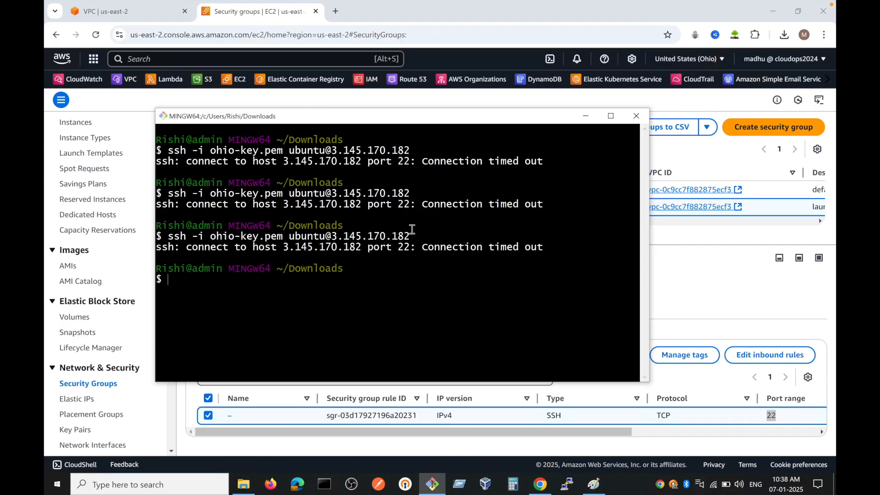
key("ctrl+l")
key("Up")
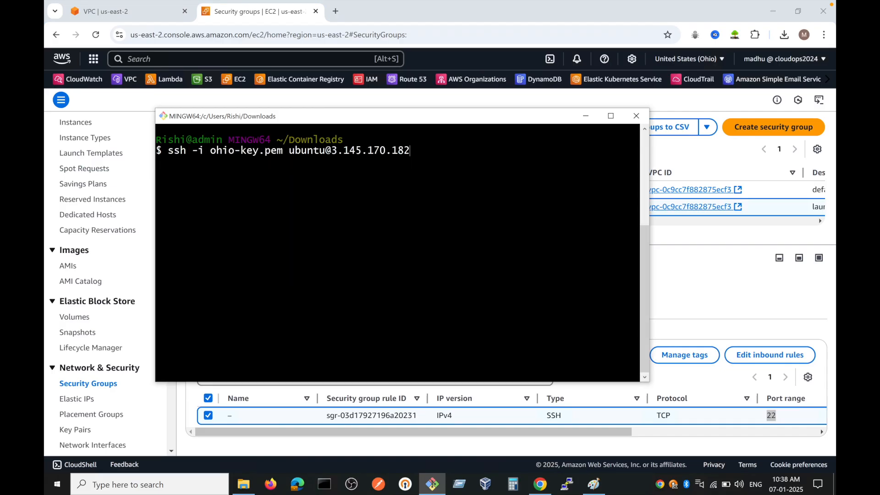
key("Return")
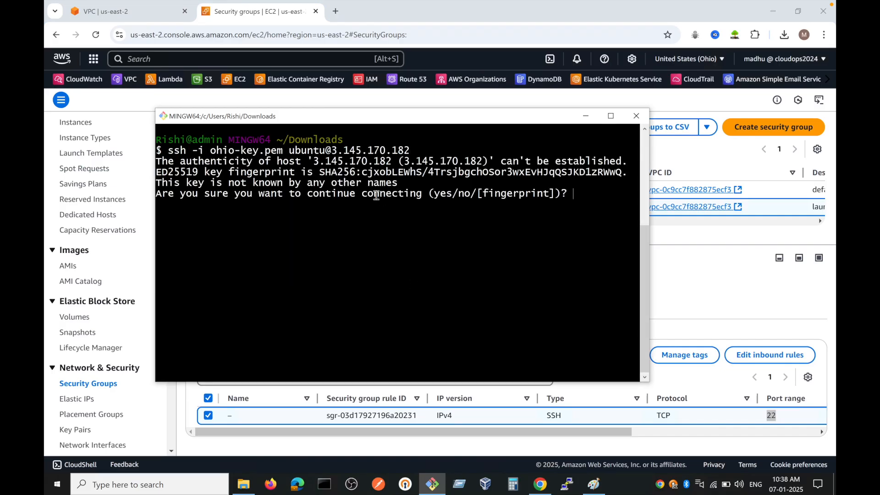
type("yes")
key("Return")
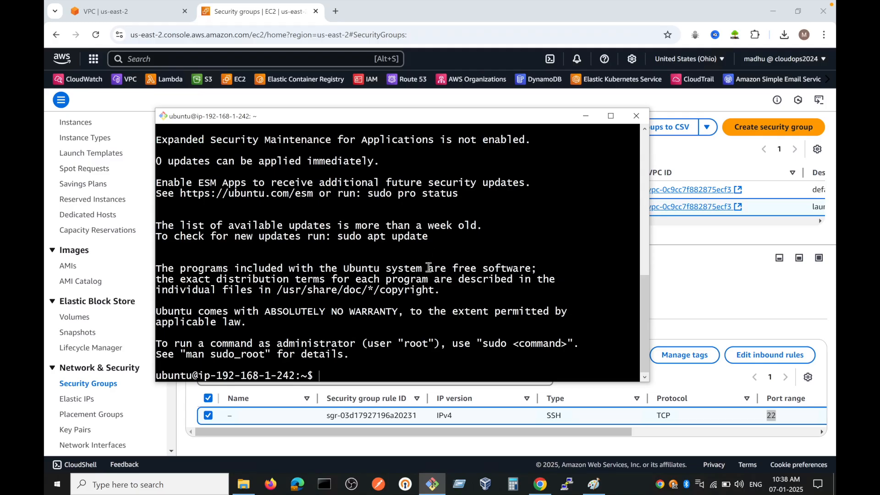
Step: Become root on the connected EC2 instance with sudo su
triple_click(334, 370)
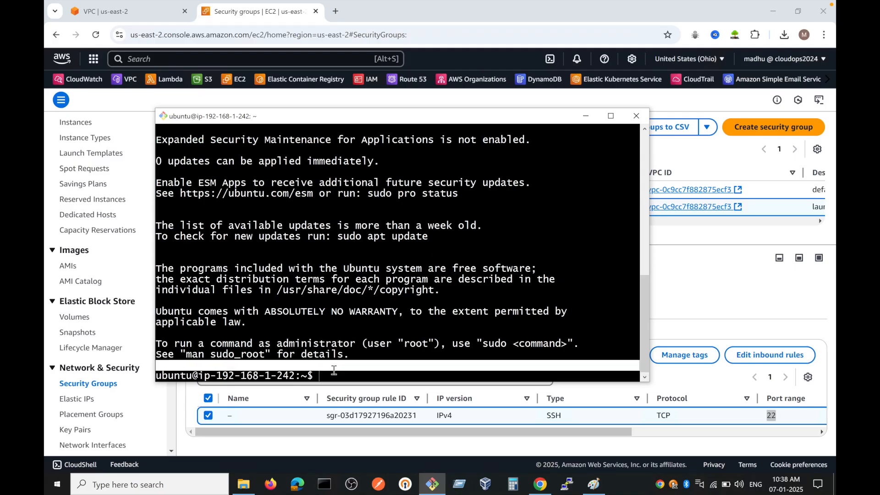
type("sudo su")
key("Return")
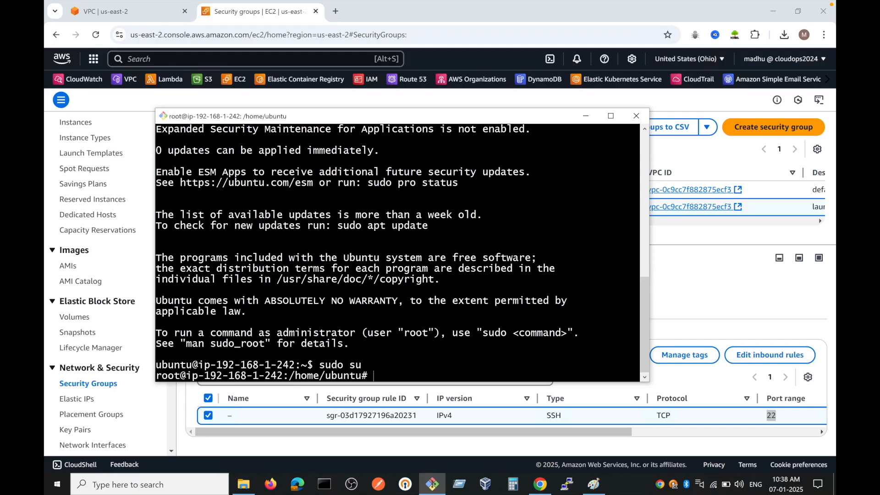
Step: Clear the root session's terminal, ping google.com to test outbound internet access, stop the ping and clear the terminal again
key("ctrl+l")
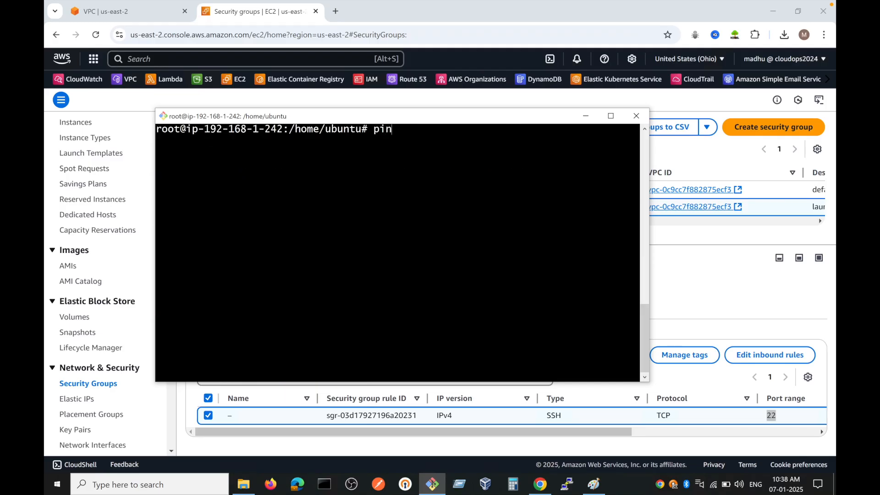
type("ping google.com")
key("Return")
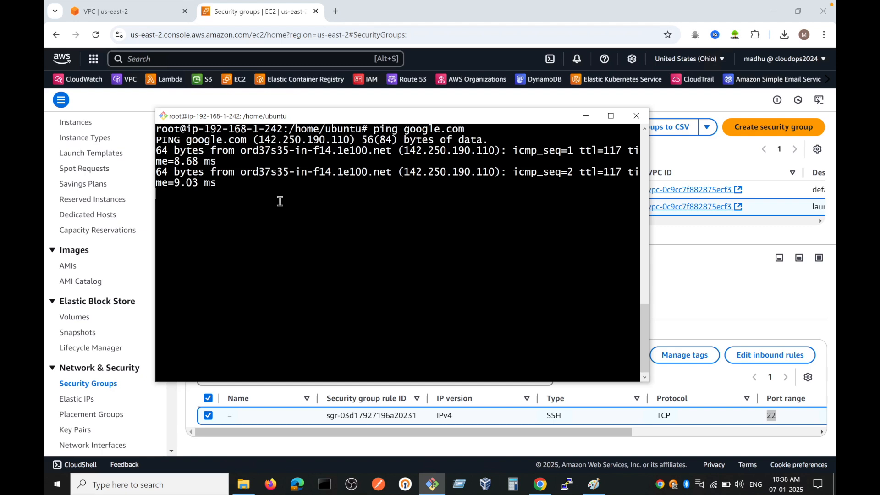
key("ctrl+c")
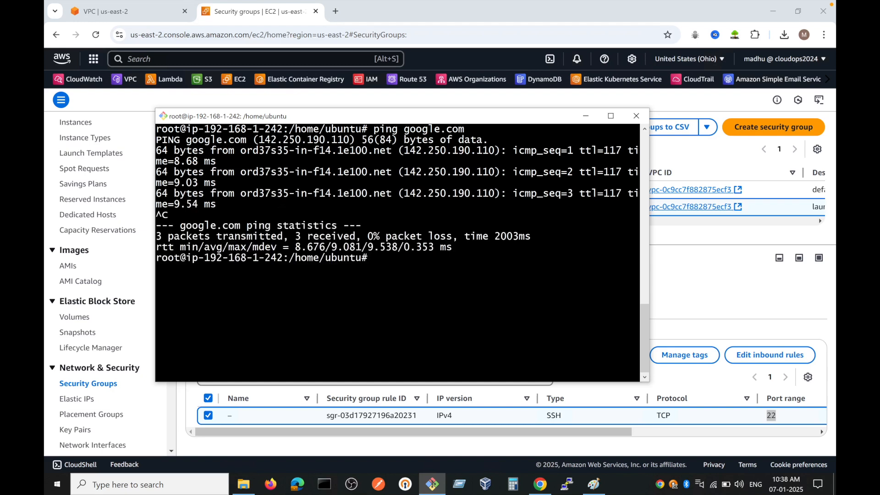
key("ctrl+l")
left_click(275, 4)
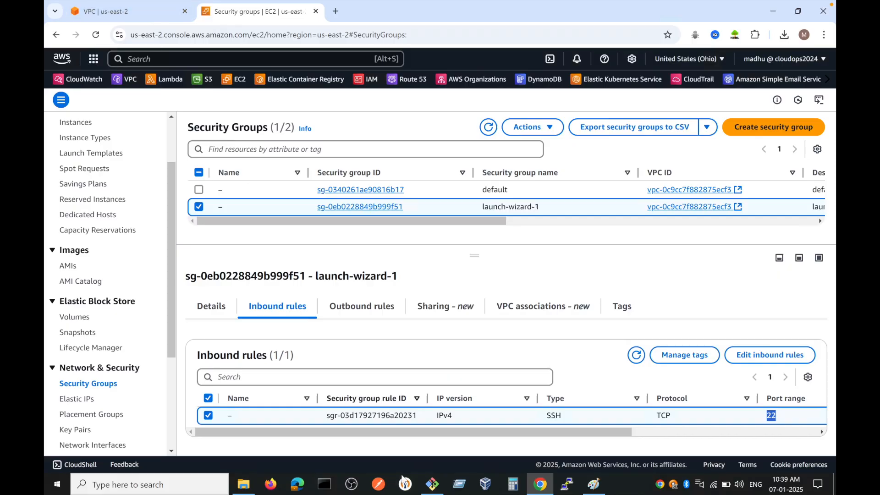
left_click(432, 483)
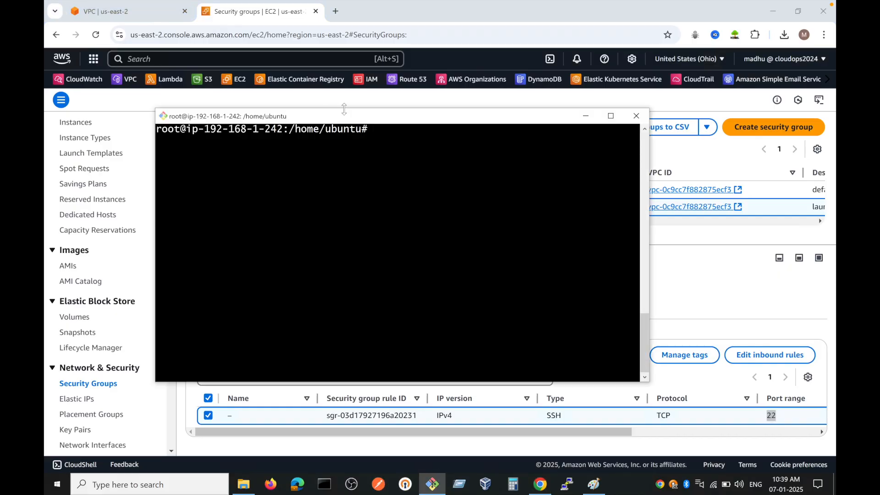
left_click(238, 489)
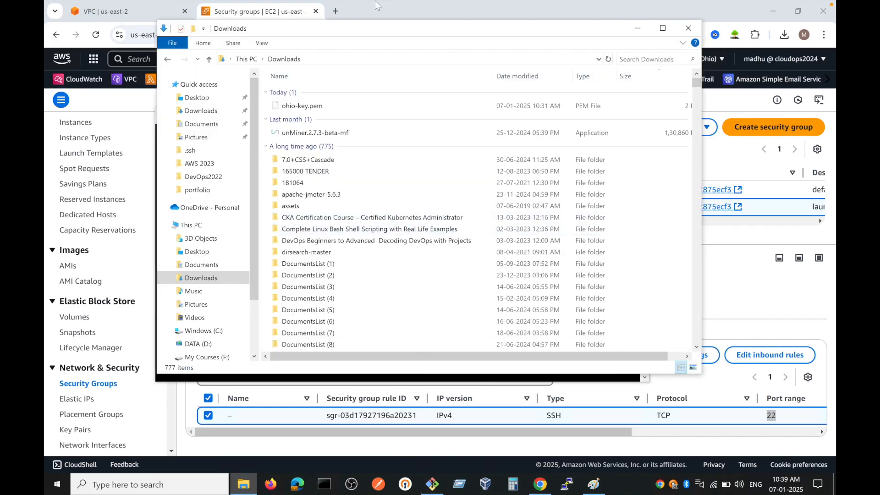
left_click(261, 12)
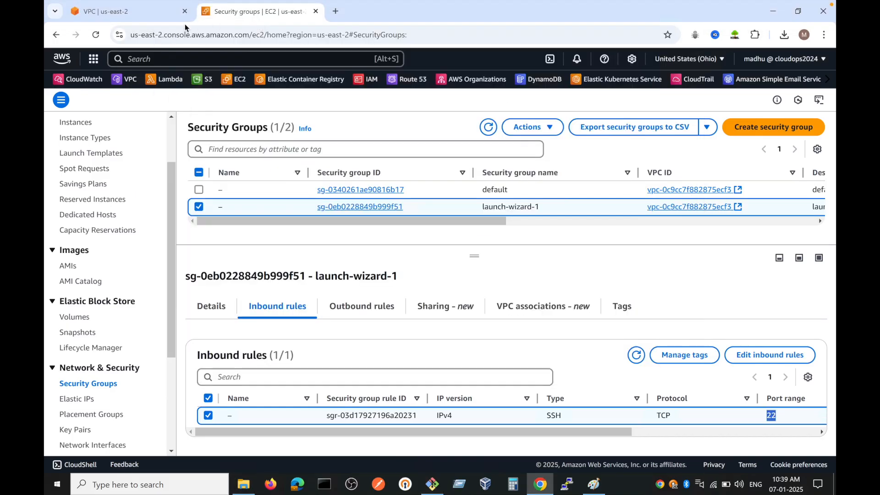
Step: In the VPC console, list the route tables, select Private RT and examine its routes
left_click(141, 14)
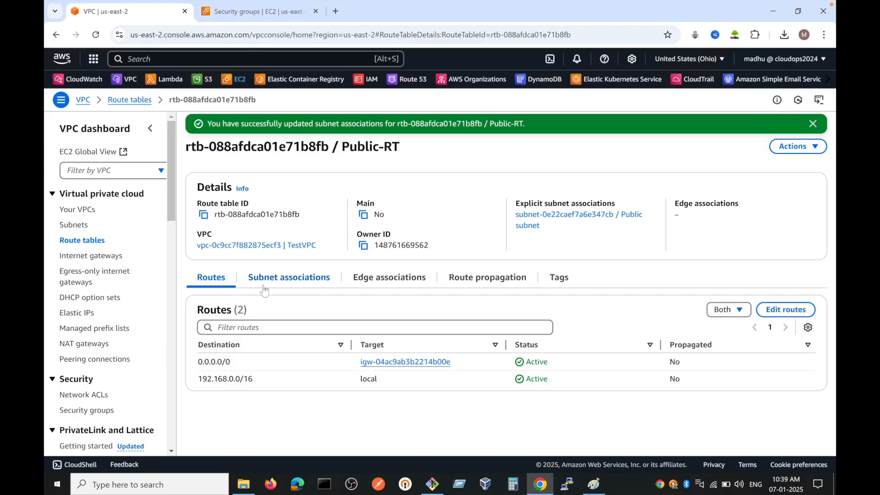
left_click(72, 226)
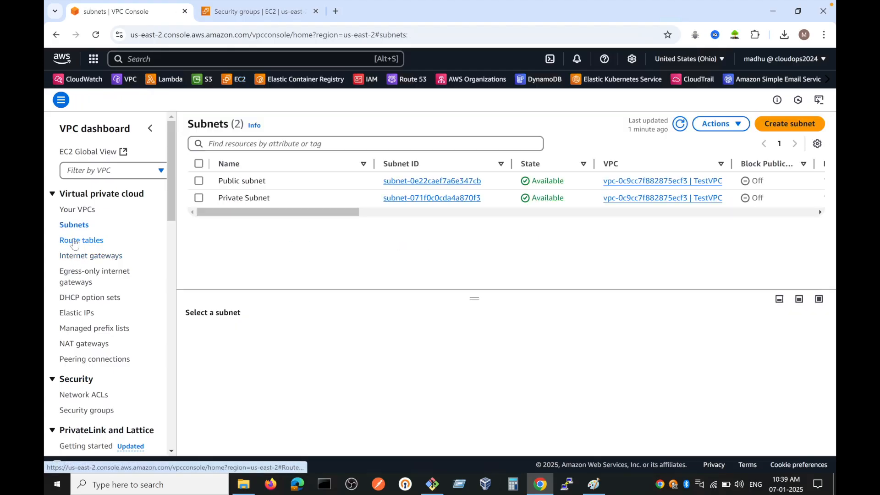
left_click(78, 242)
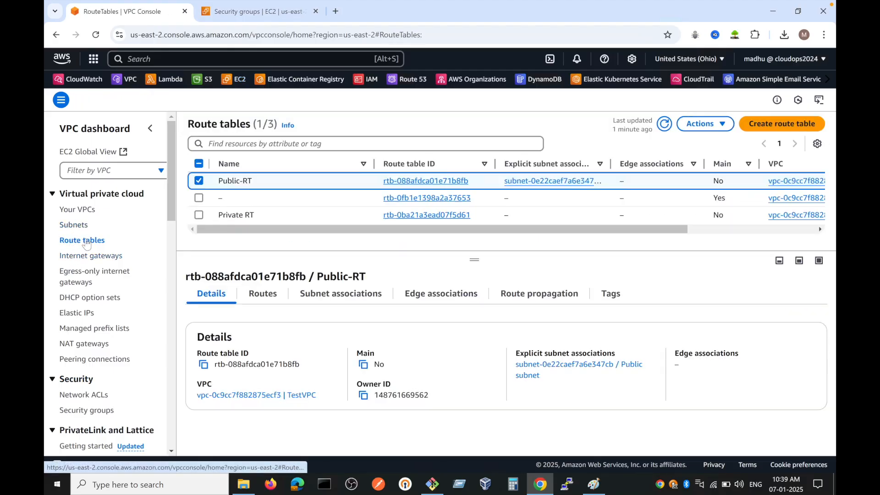
left_click(199, 181)
left_click(199, 215)
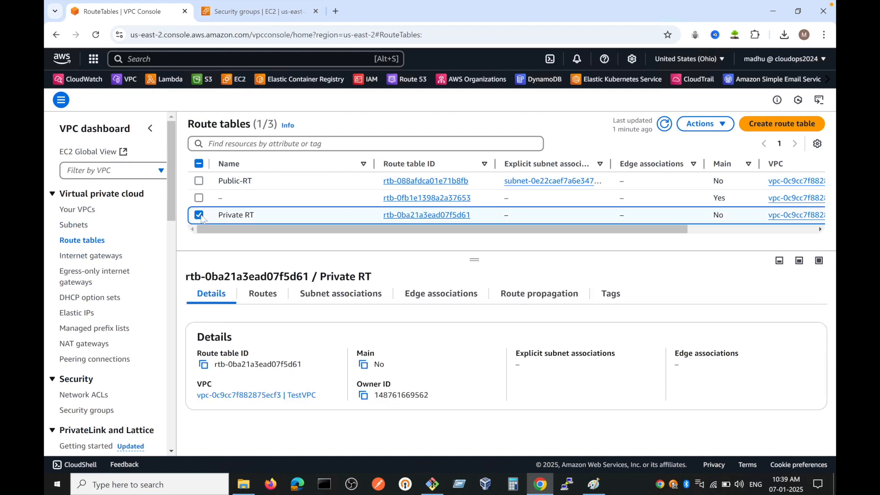
left_click(262, 294)
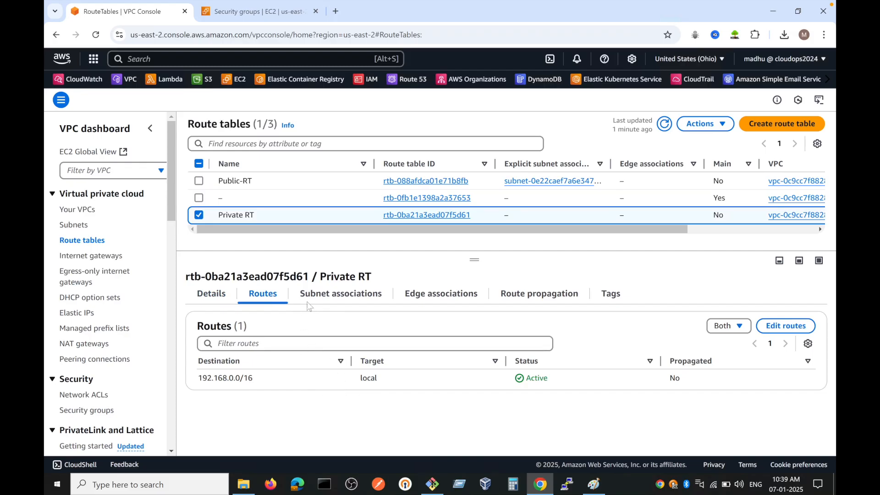
Step: Explicitly associate Private Subnet with the Private RT route table and save the associations
left_click(328, 296)
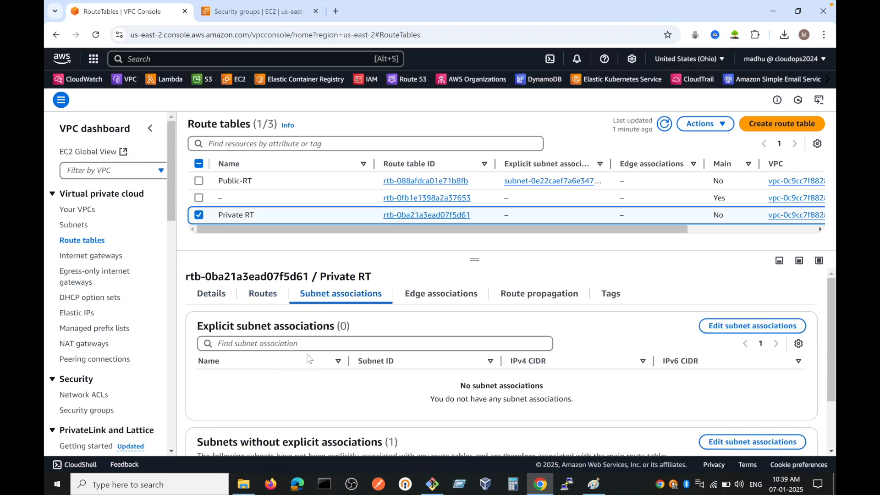
left_click(752, 327)
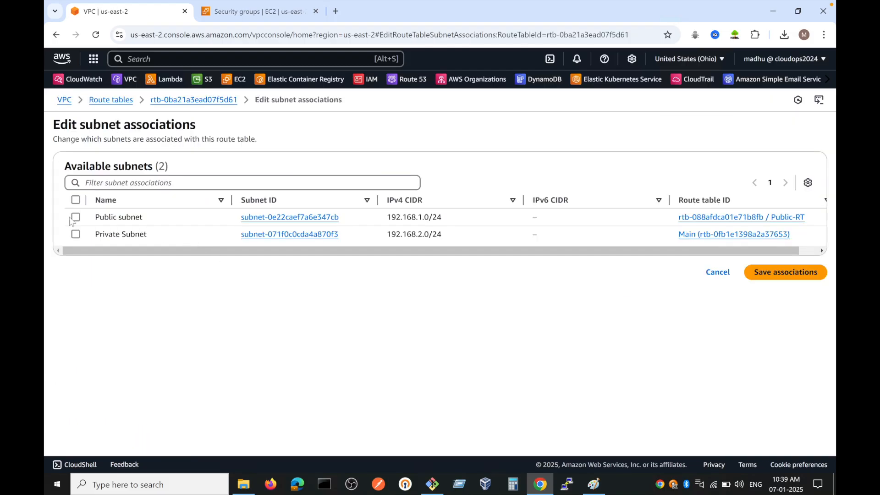
left_click(75, 234)
left_click(778, 336)
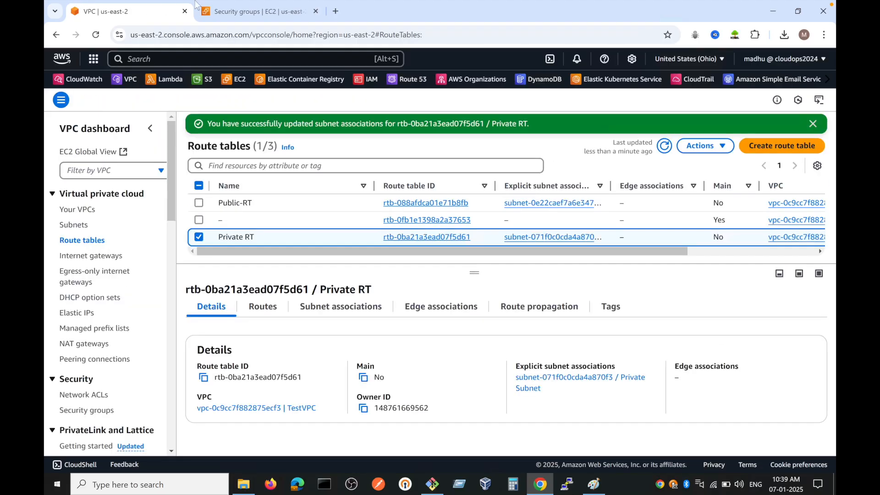
Step: List the EC2 instances, open a second Git Bash terminal in the Downloads folder, and close the File Explorer window
left_click(240, 14)
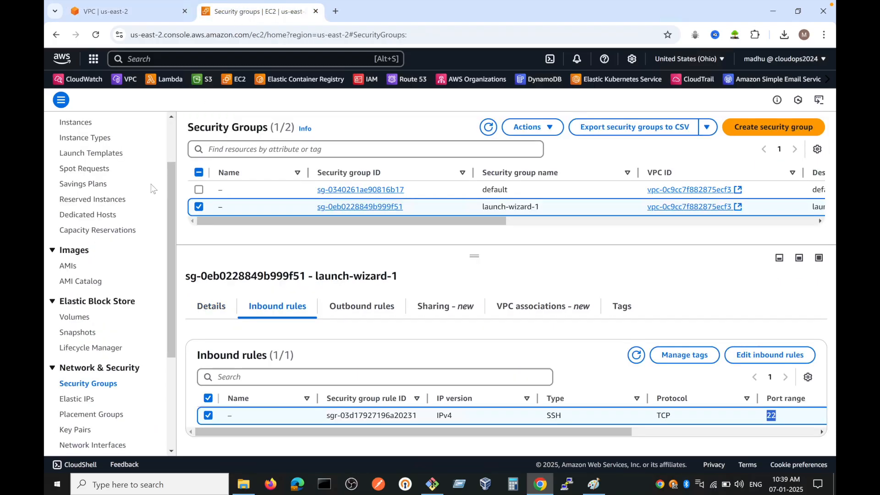
left_click(79, 125)
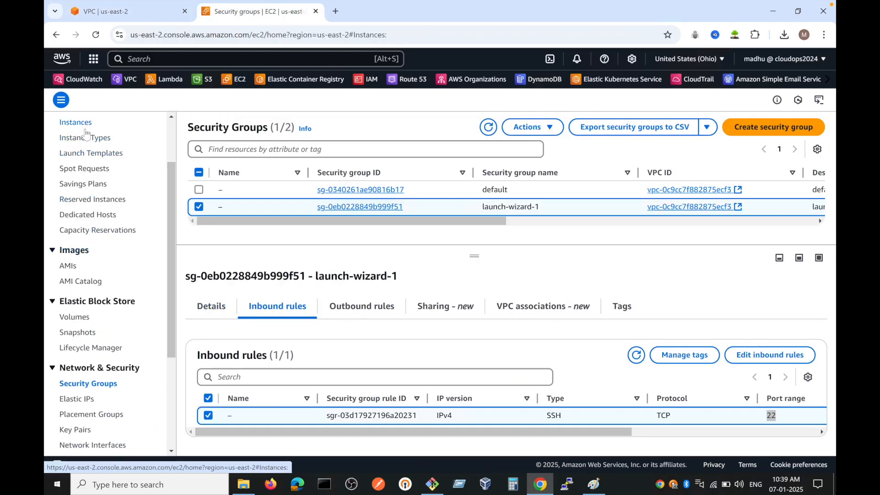
left_click(247, 486)
right_click(454, 103)
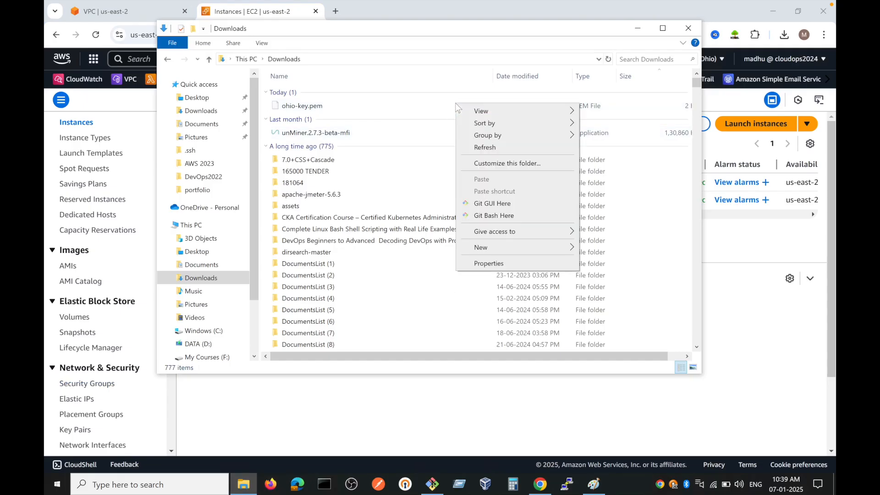
left_click(499, 217)
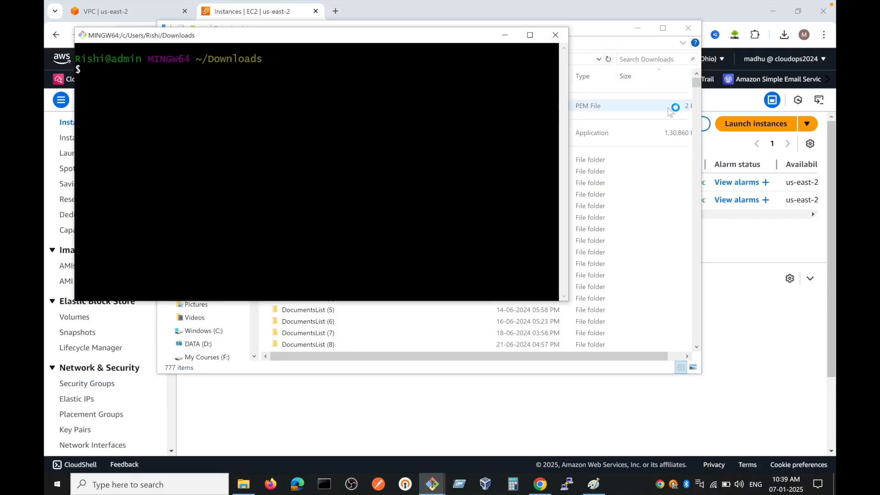
left_click(687, 28)
left_click_drag(116, 42, 343, 91)
type("ssh -i")
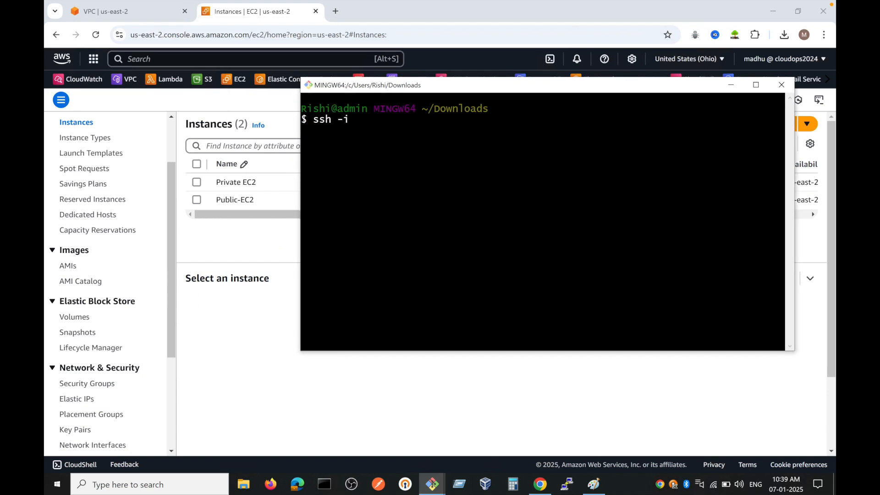
type(" ohi")
key("Tab")
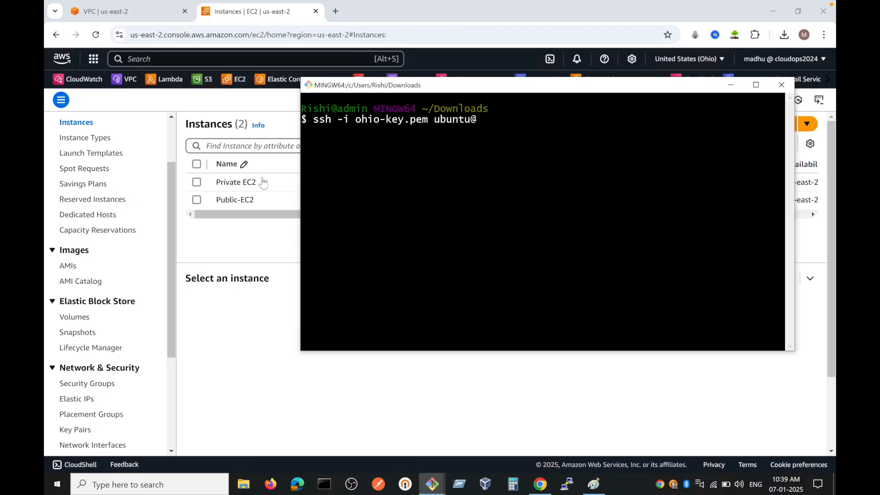
left_click(191, 192)
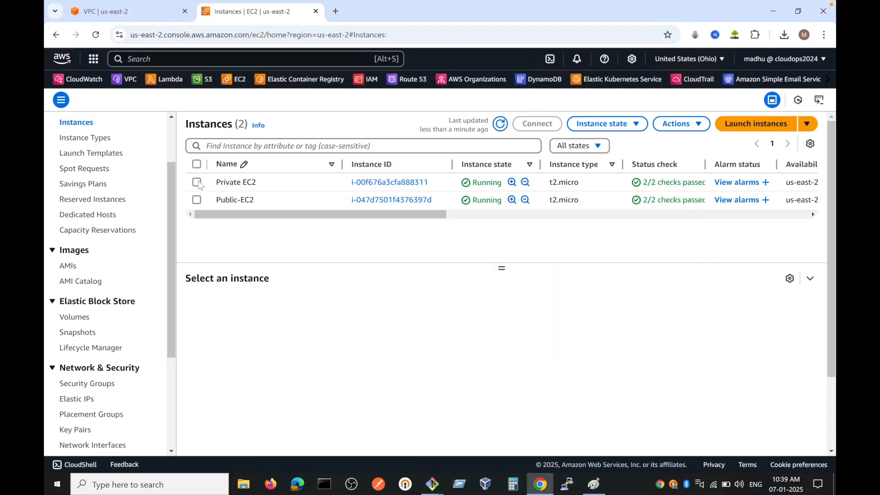
left_click(197, 182)
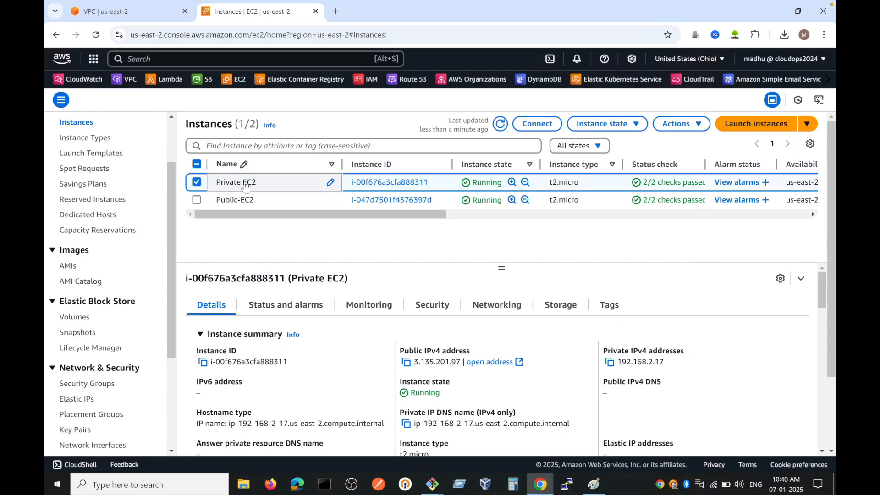
left_click(406, 362)
mouse_move(437, 489)
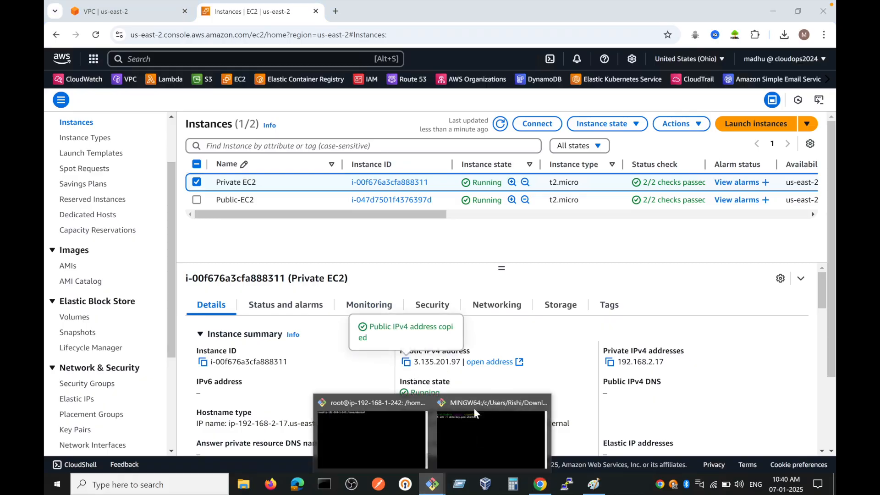
left_click(474, 429)
right_click(536, 135)
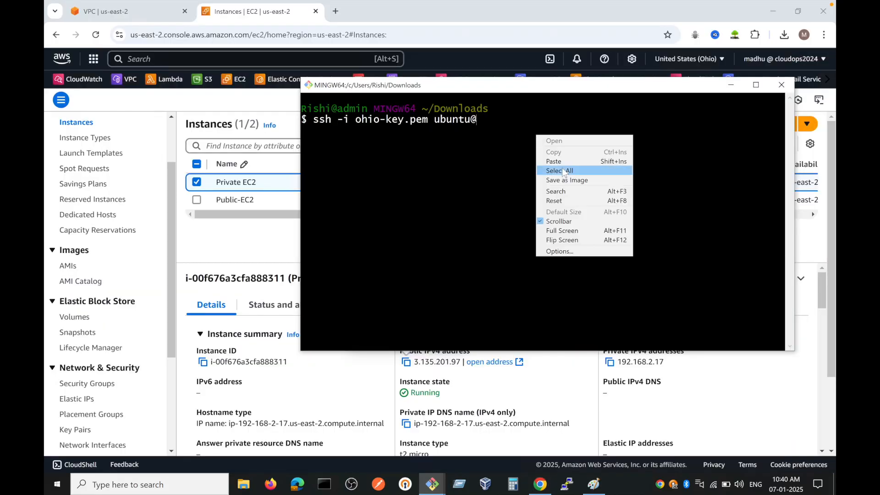
left_click(556, 160)
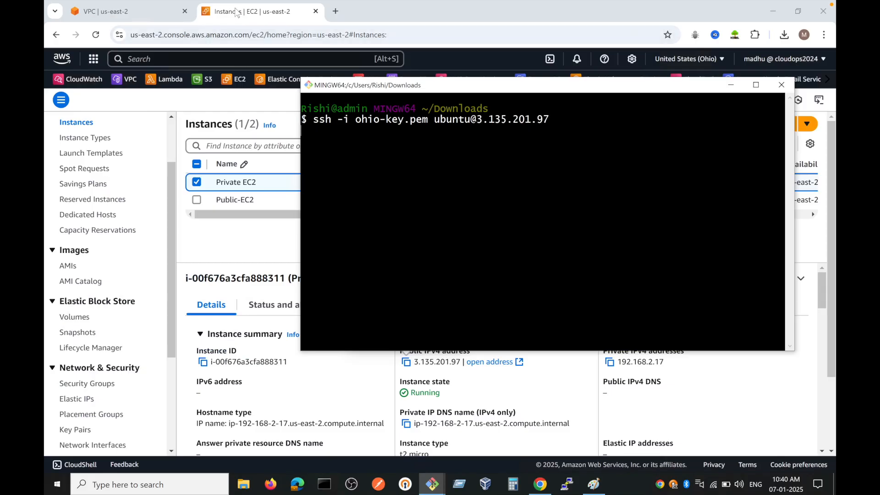
Step: Return to the VPC console's Private RT route table and examine the destination of its route
left_click(243, 228)
left_click(93, 9)
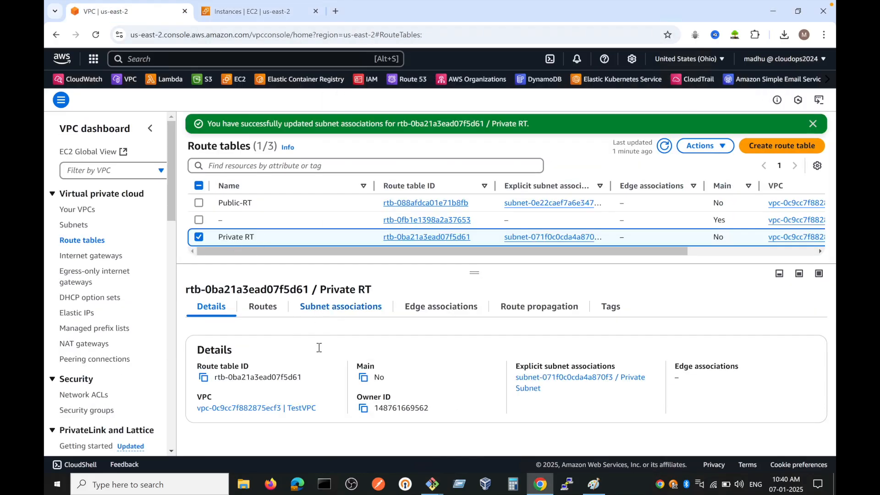
left_click(264, 308)
left_click_drag(220, 388, 201, 389)
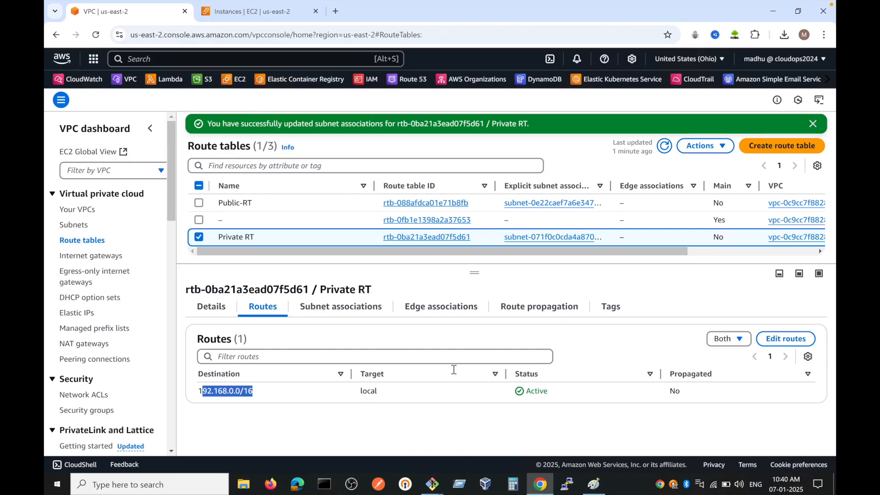
Step: Cancel the pending SSH connection to Private EC2 and close its Git Bash window
left_click(431, 484)
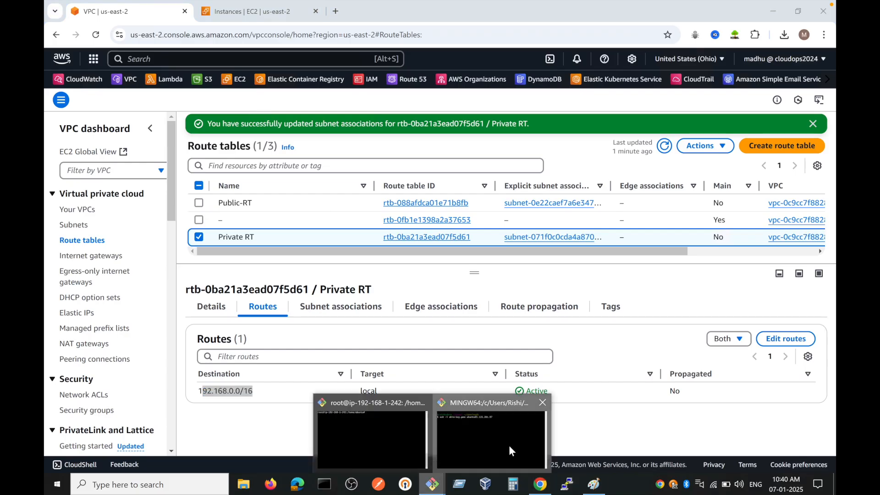
left_click(510, 444)
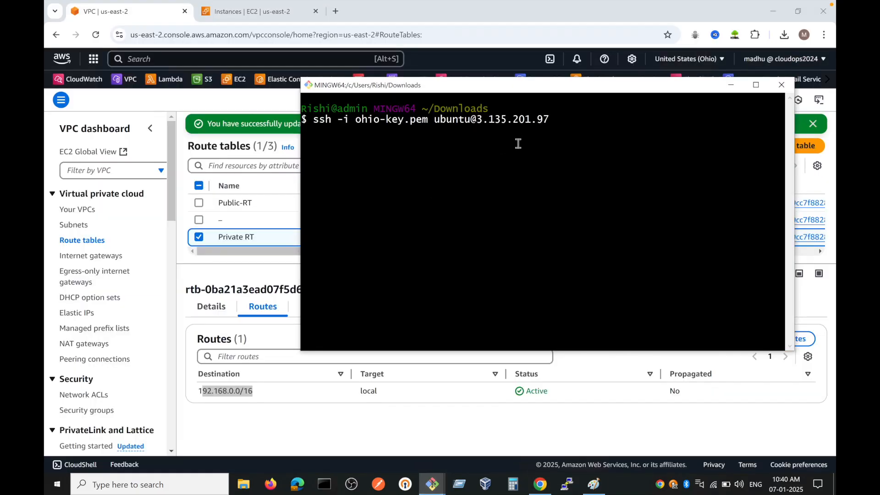
key("ctrl+c")
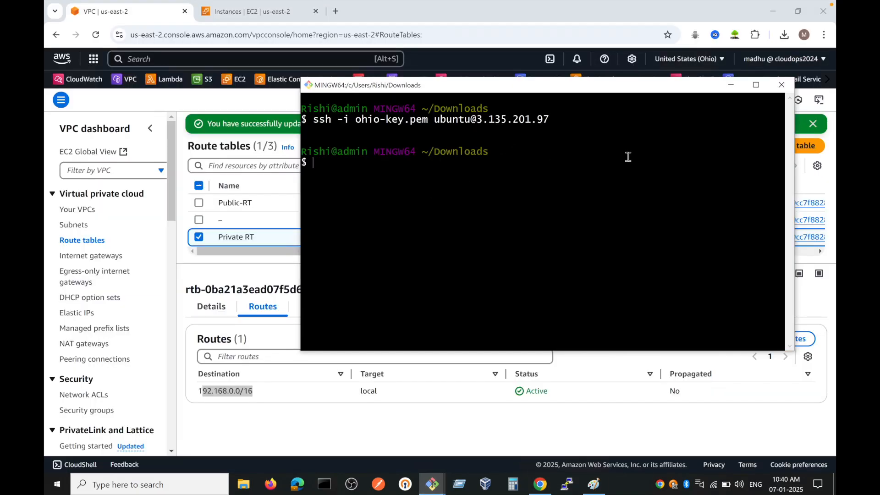
left_click(779, 90)
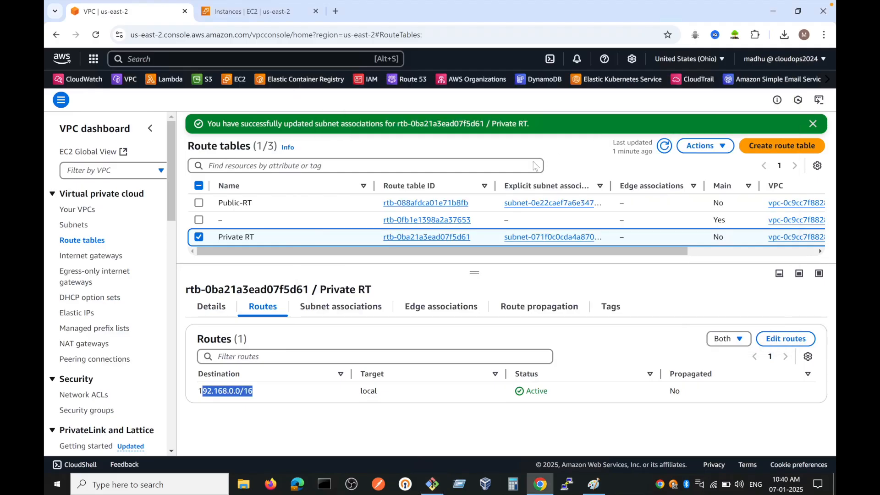
Step: Start an ssh ubuntu@ command in the Public-EC2 terminal and copy Private EC2's private IPv4 address from the EC2 console
left_click(432, 483)
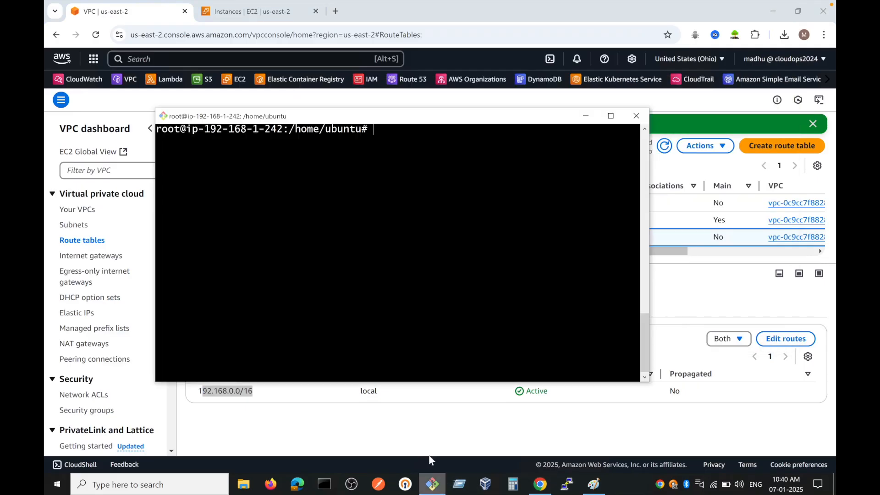
left_click_drag(274, 120, 342, 122)
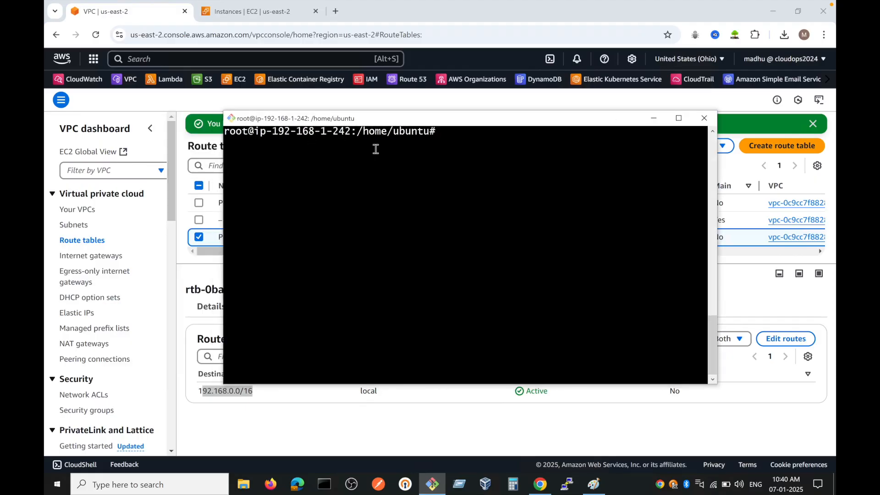
type("ssh ubuntu@")
left_click(131, 4)
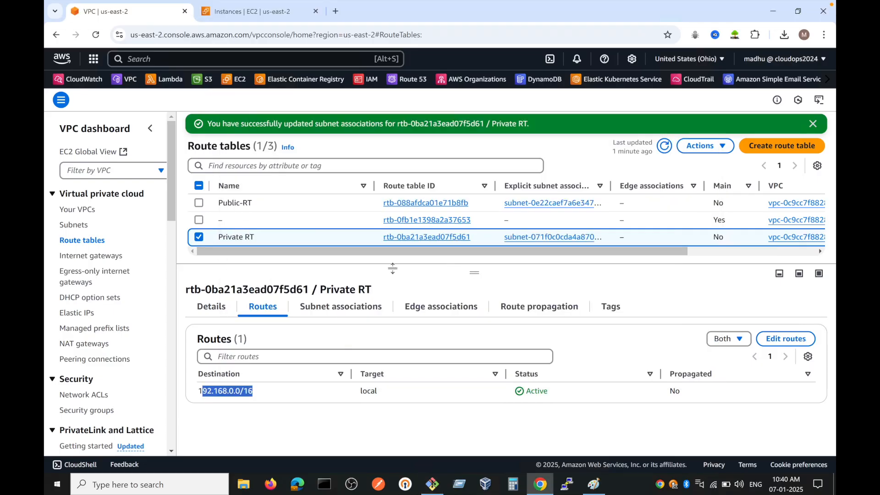
left_click(276, 4)
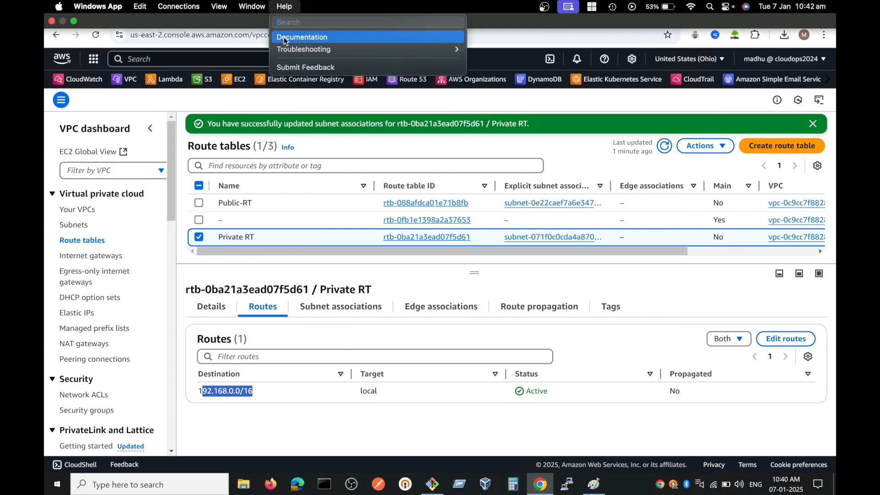
left_click(239, 40)
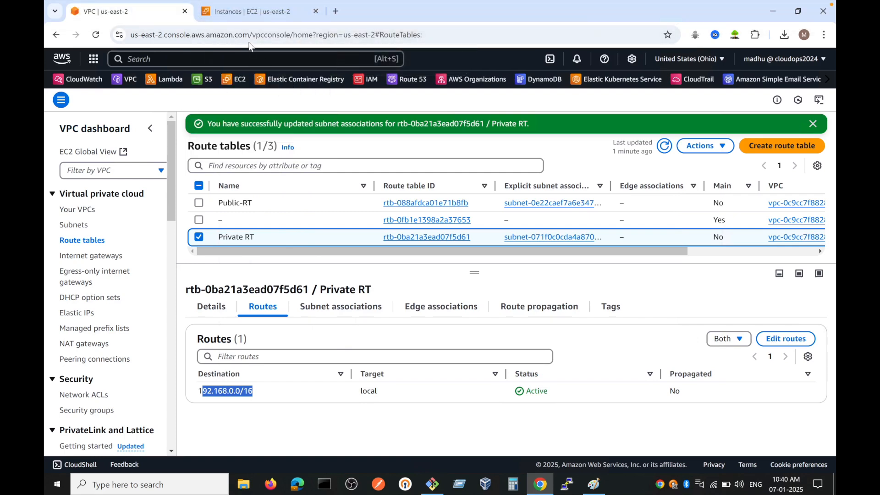
left_click(238, 13)
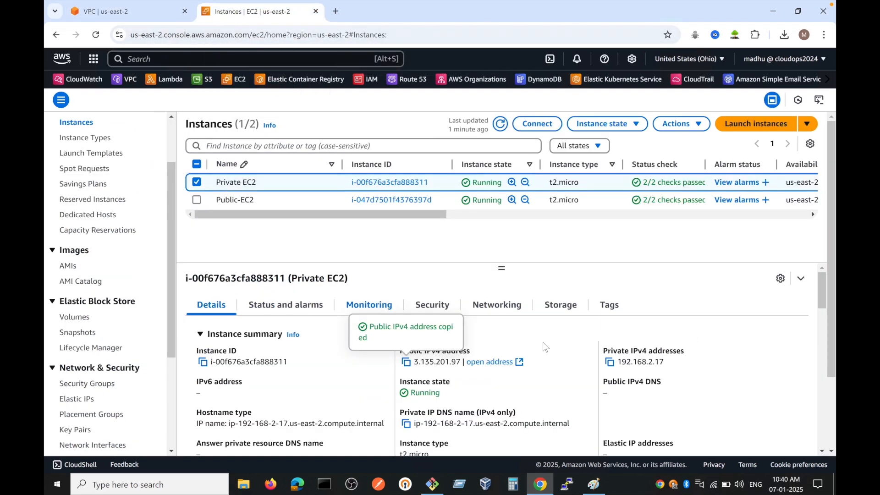
left_click(609, 362)
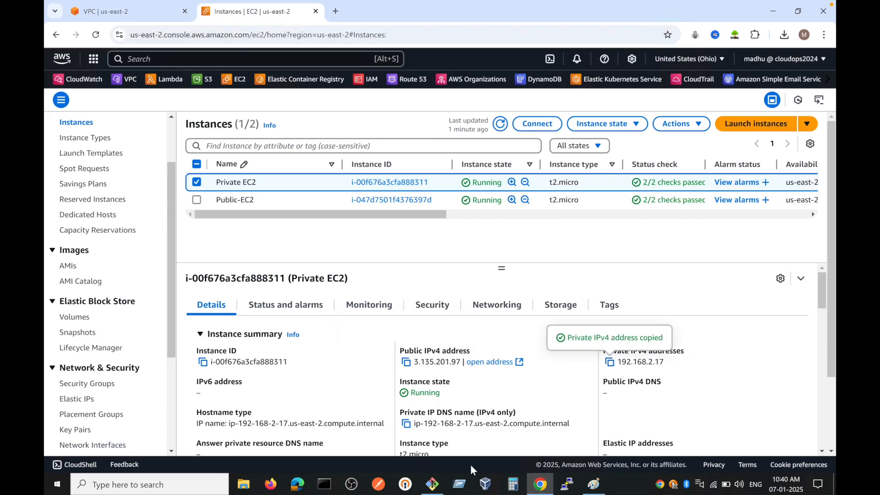
left_click(432, 484)
right_click(540, 164)
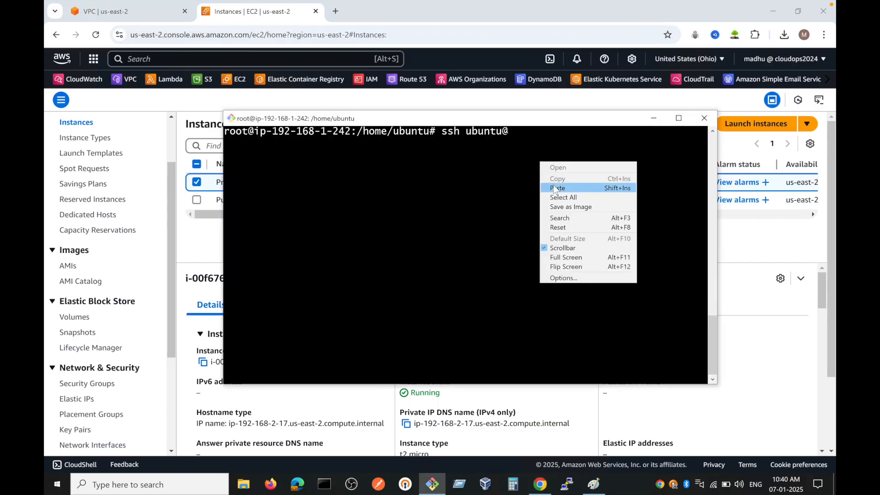
left_click(556, 188)
key("Return")
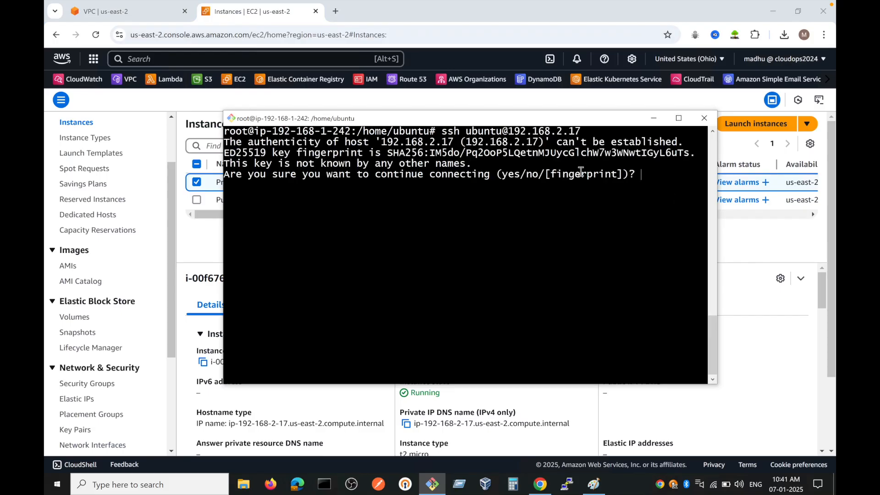
type("yes")
key("Return")
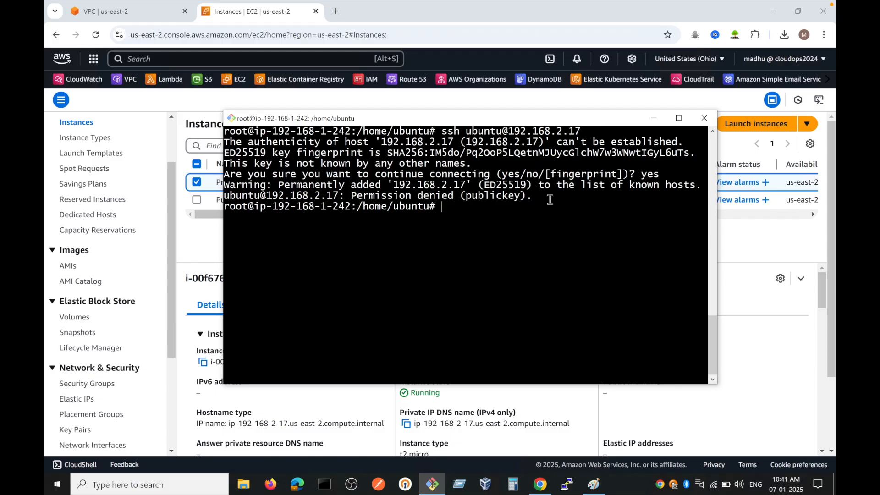
left_click_drag(444, 131, 559, 154)
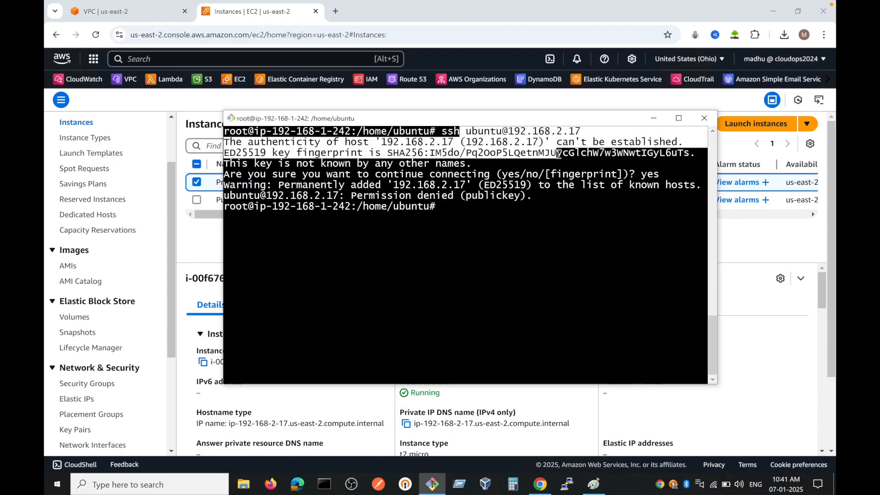
double_click(498, 217)
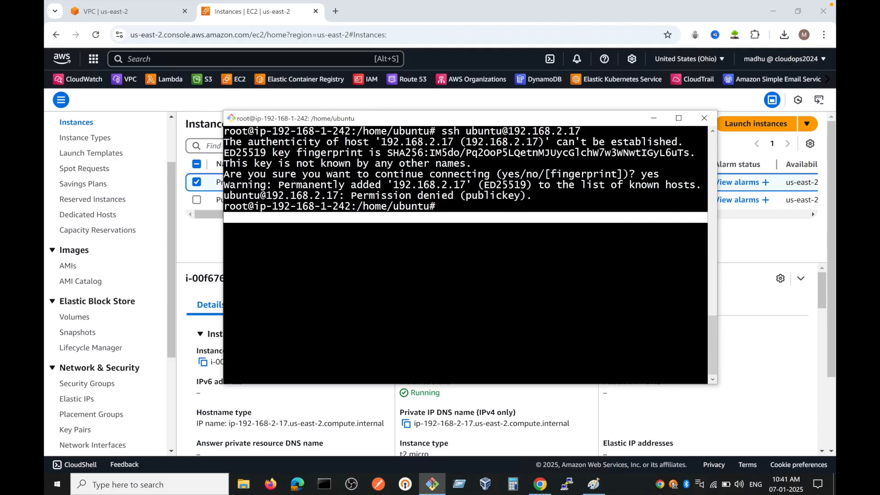
key("Up")
key("Down")
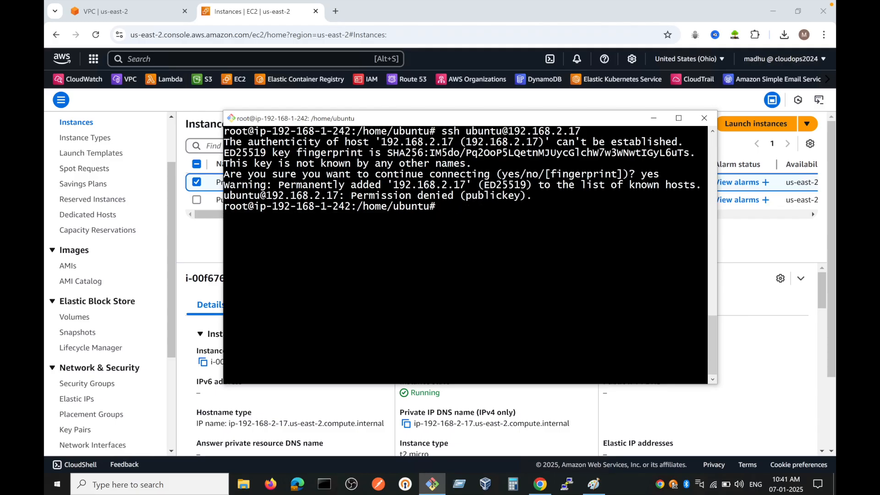
Step: Enter cat > key in the Public-EC2 terminal and open ohio-key.pem from the Downloads folder in Notepad++
type("cat")
type("> key")
left_click(247, 484)
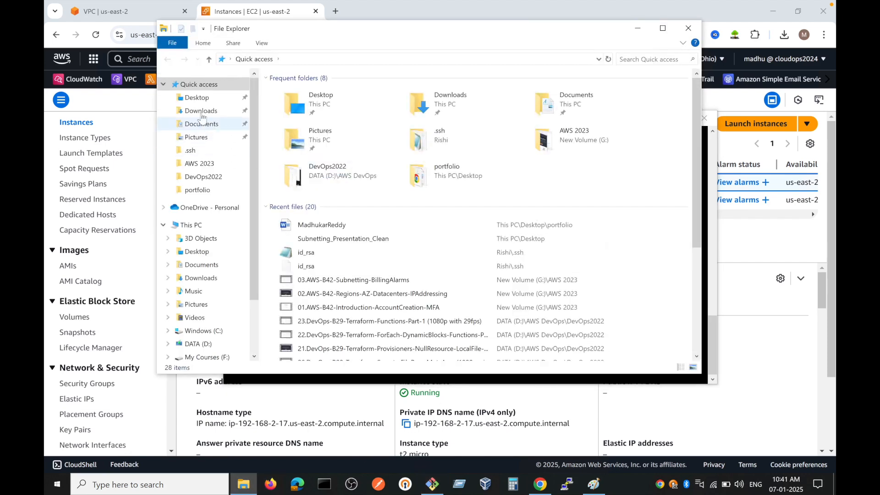
left_click(201, 110)
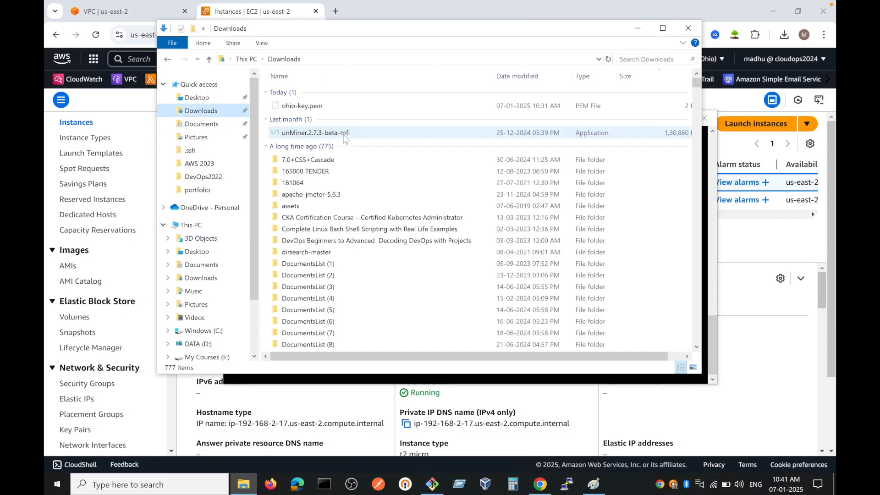
right_click(281, 113)
left_click(302, 106)
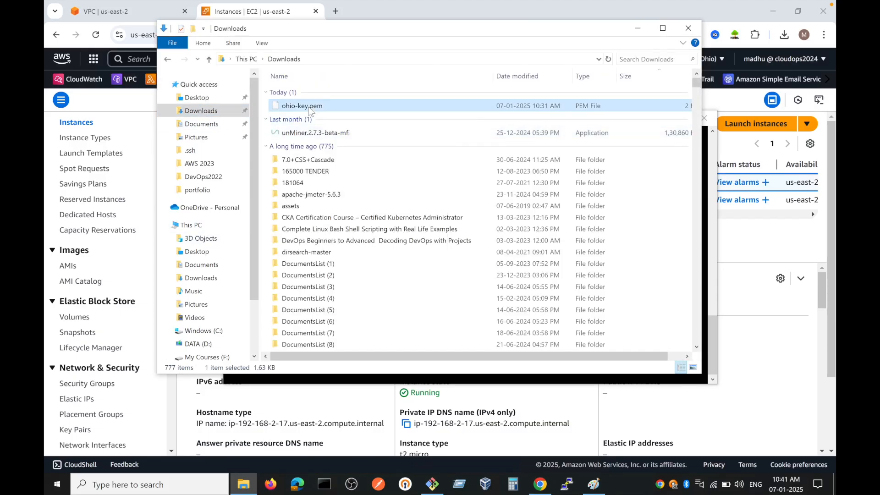
right_click(308, 106)
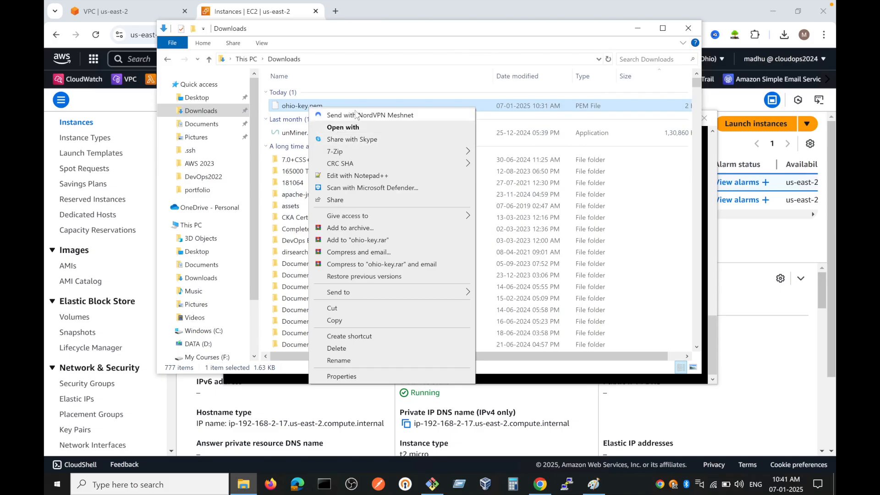
left_click(362, 176)
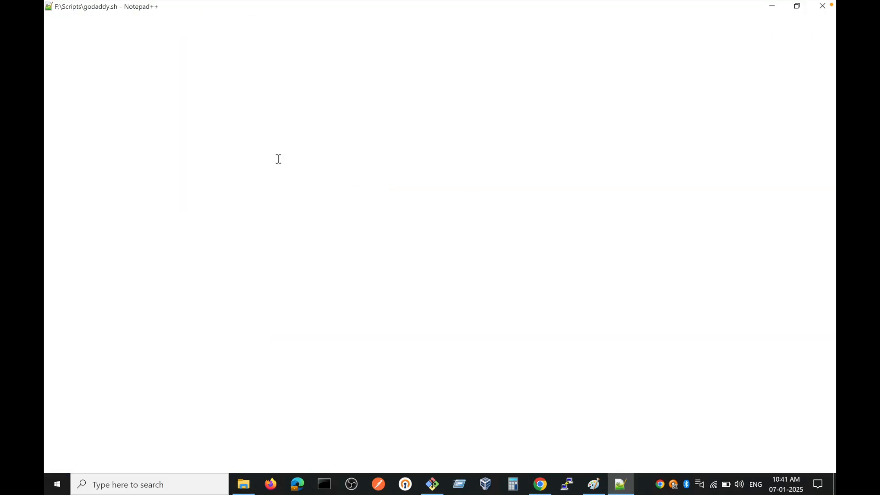
left_click(506, 276)
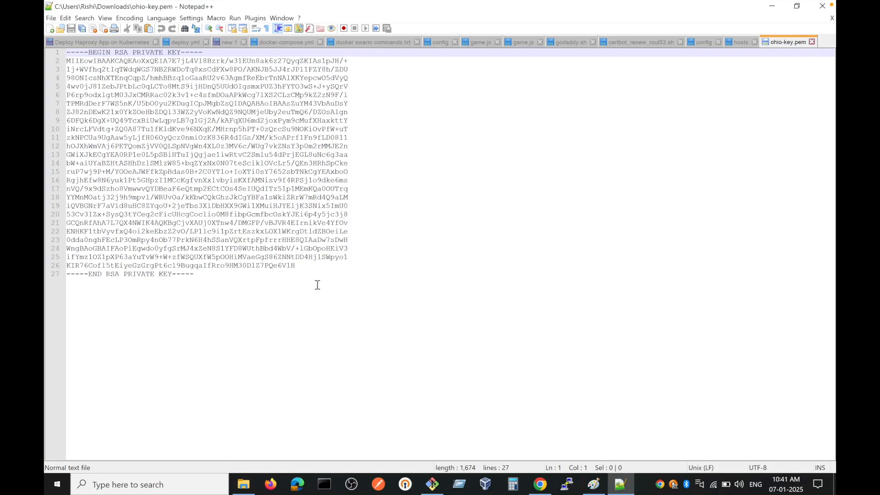
Step: Select the entire private key text in ohio-key.pem and copy it
left_click(316, 284)
key("super")
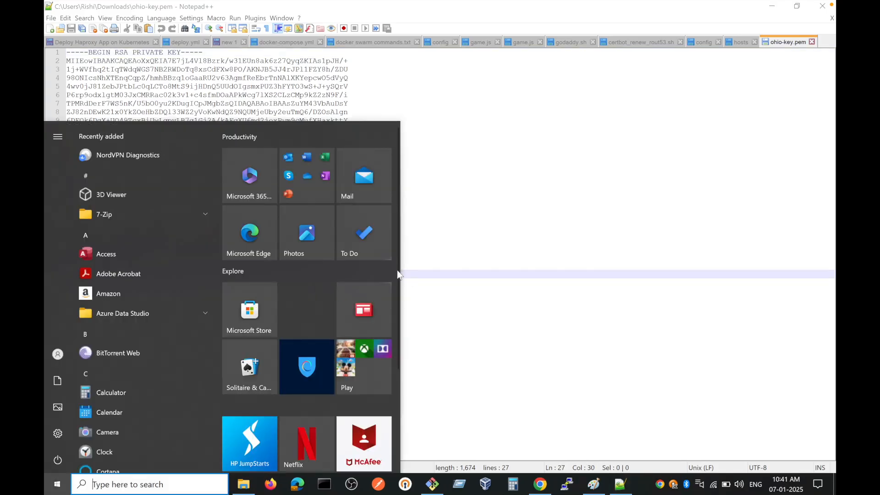
left_click(479, 270)
key("ctrl+a")
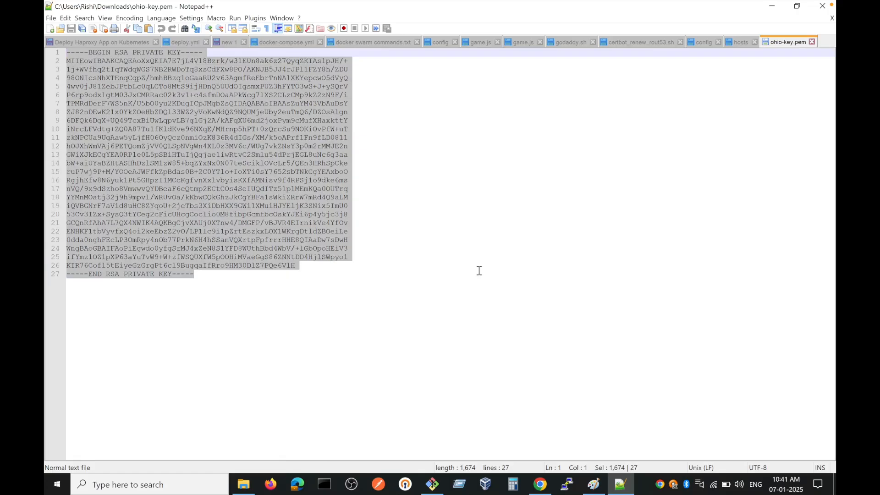
Step: Restart cat > key on Public-EC2, paste the private key into the file, and end the input
left_click(432, 485)
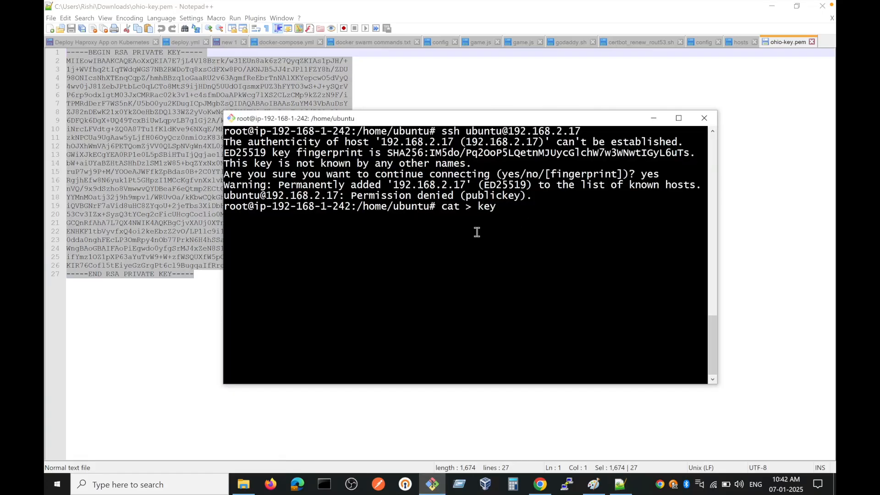
key("ctrl+c")
key("Up")
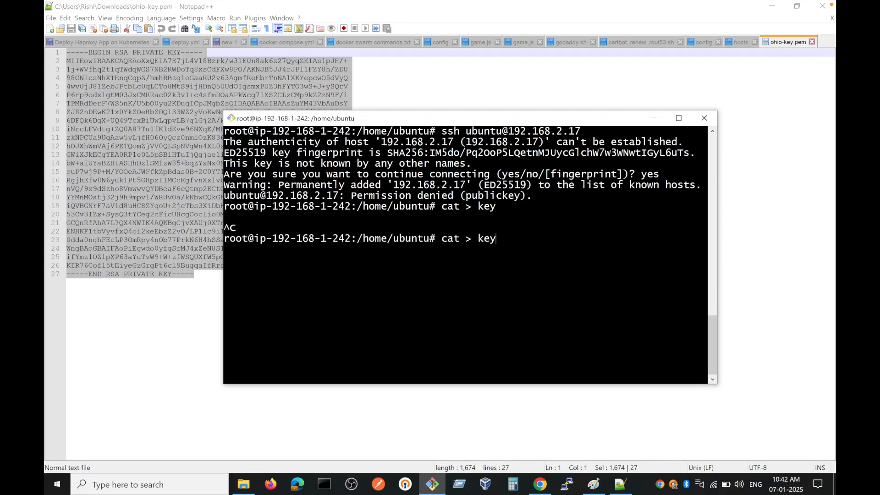
right_click(372, 264)
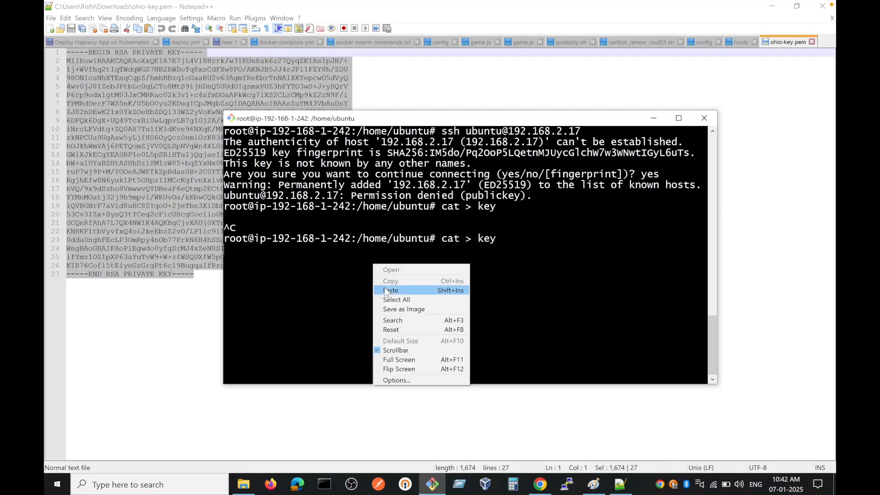
left_click(388, 288)
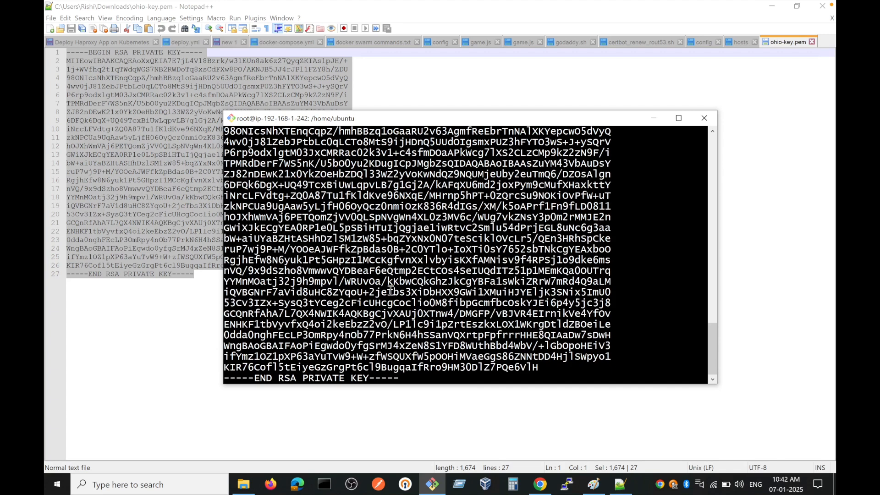
key("Return")
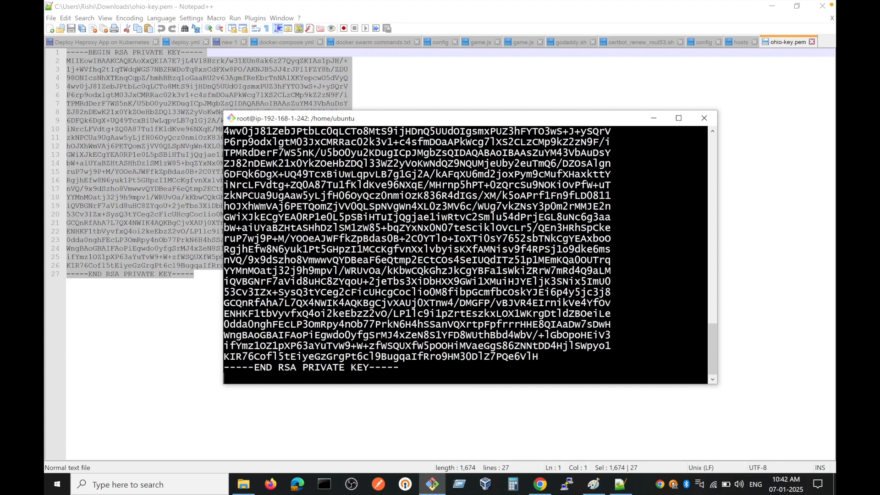
key("ctrl+c")
Step: List the home folder on Public-EC2 and display the key file with cat key to check its contents, clearing the terminal around it
key("ctrl+l")
type("ls")
key("Return")
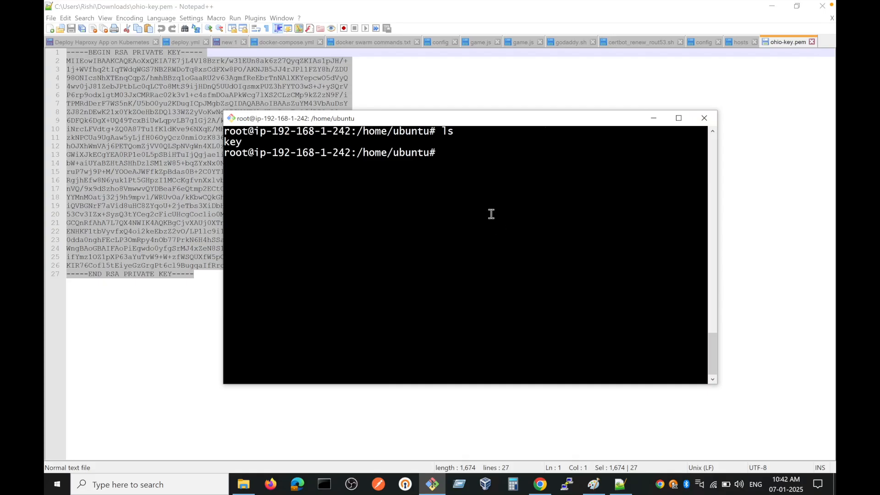
type("cat key")
key("Return")
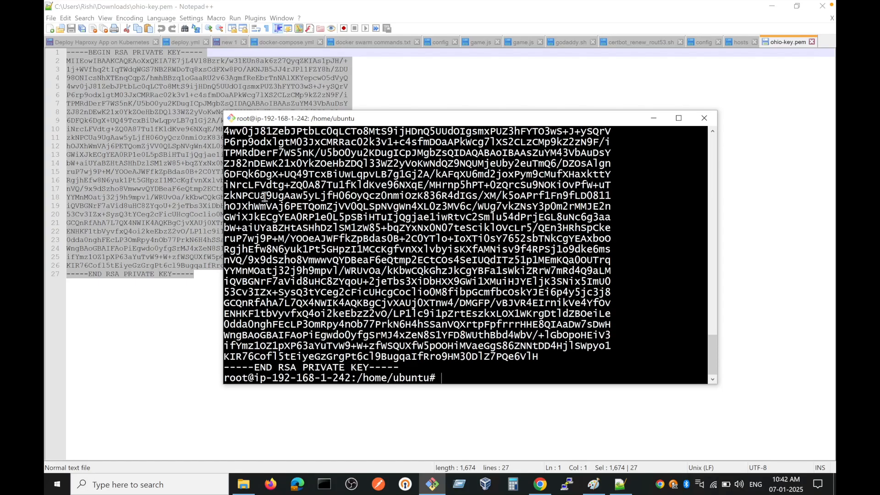
key("ctrl+l")
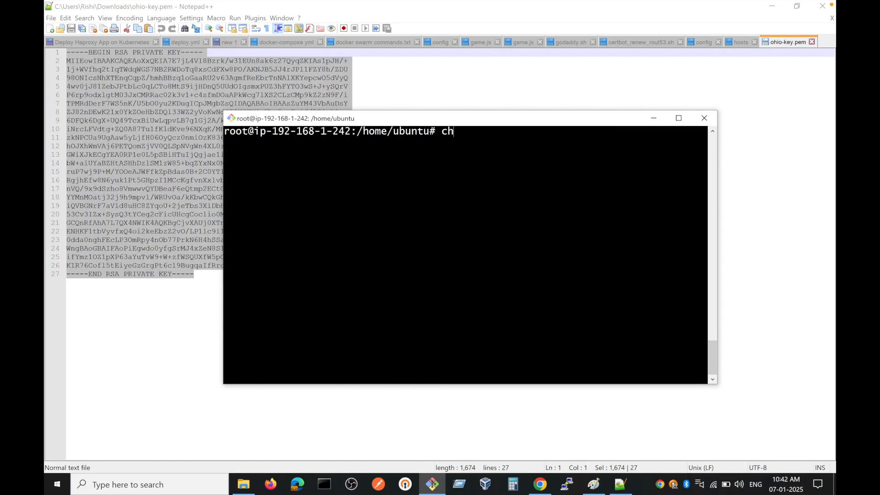
left_click(772, 6)
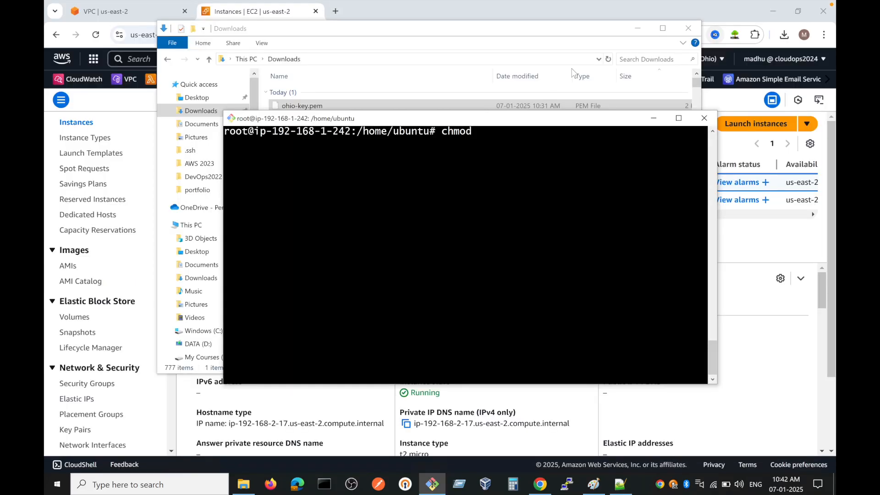
left_click(637, 28)
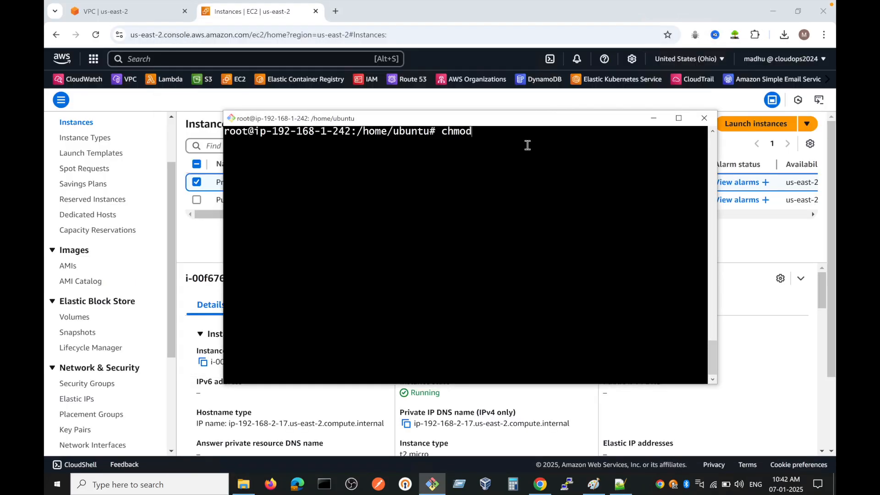
key("Up")
key("Up")
key("Up")
key("Up")
key("Up")
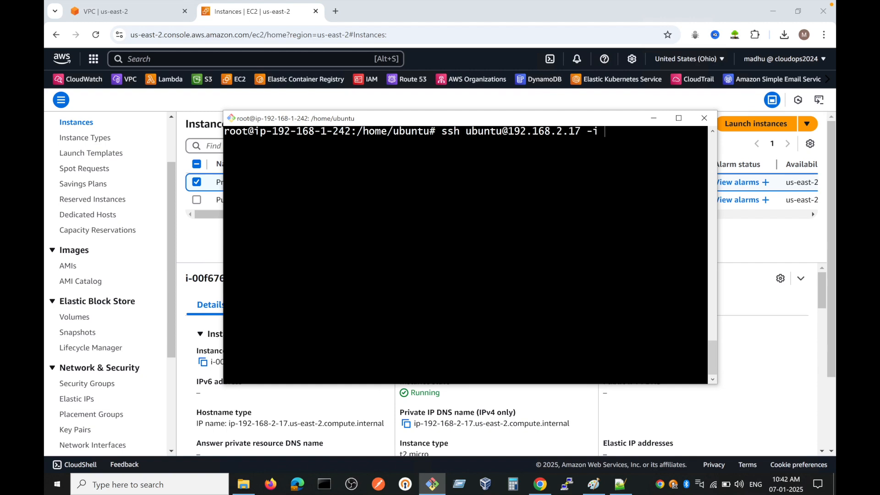
type("-i key")
key("Return")
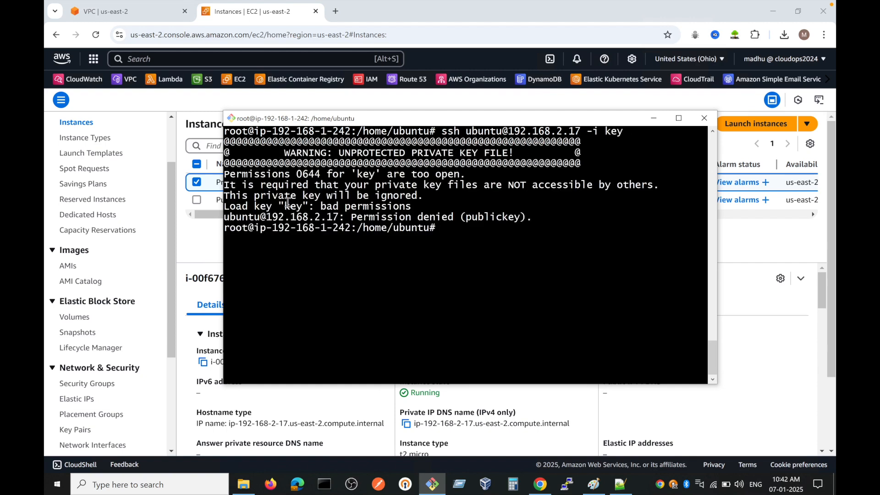
Step: Restrict the key file's permissions on Public-EC2 with chmod 400 key
type("chmod")
type("400 key")
key("Return")
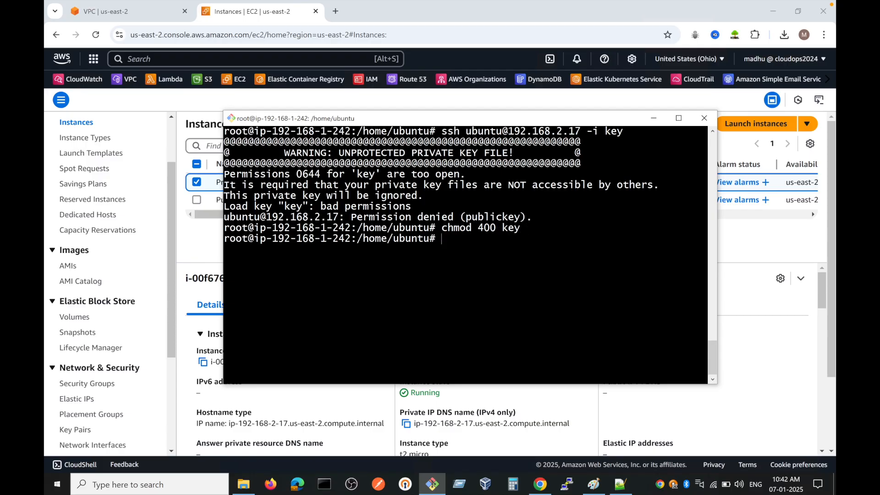
key("Up")
key("Up")
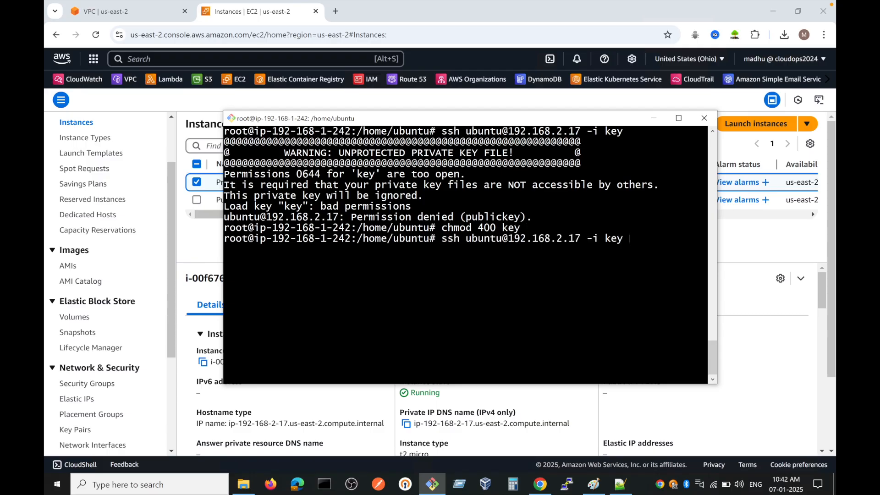
key("Return")
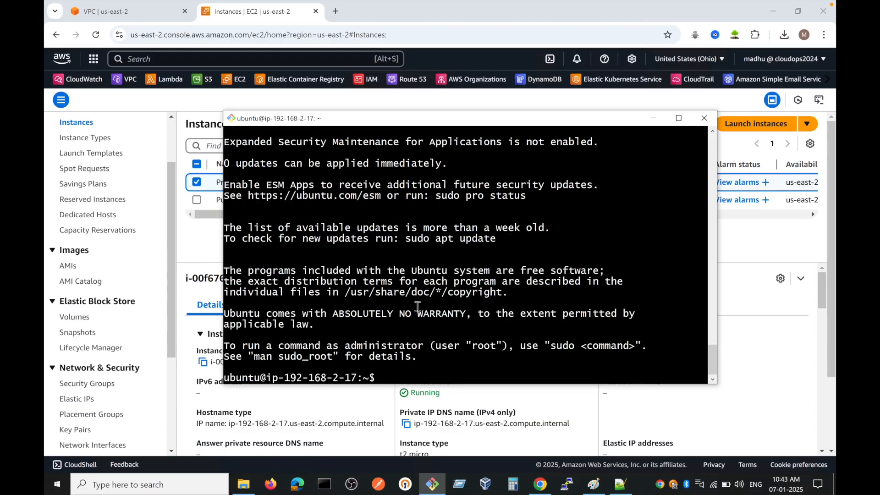
left_click_drag(359, 376, 273, 376)
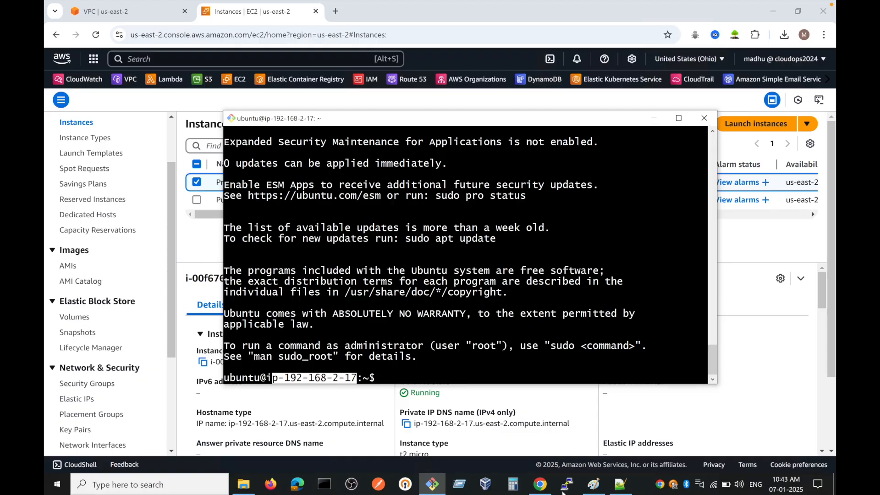
Step: Switch to the Paint network diagram, mark the public subnet's EC2, and draw a freehand arrow from it to the private subnet's EC2
left_click(594, 485)
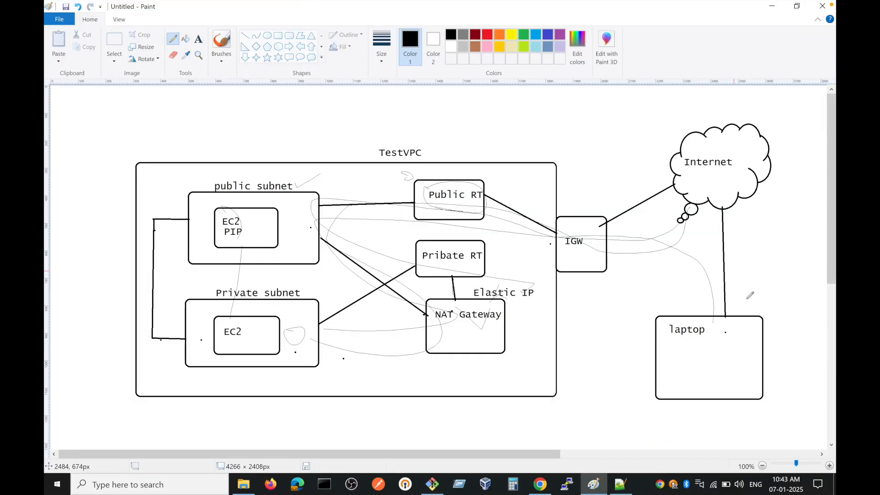
mouse_move(231, 174)
left_mouse_down()
mouse_move(233, 189)
mouse_move(261, 188)
mouse_move(283, 168)
left_mouse_up()
mouse_move(250, 225)
left_mouse_down()
mouse_move(259, 229)
mouse_move(269, 289)
mouse_move(243, 327)
mouse_move(257, 327)
left_mouse_up()
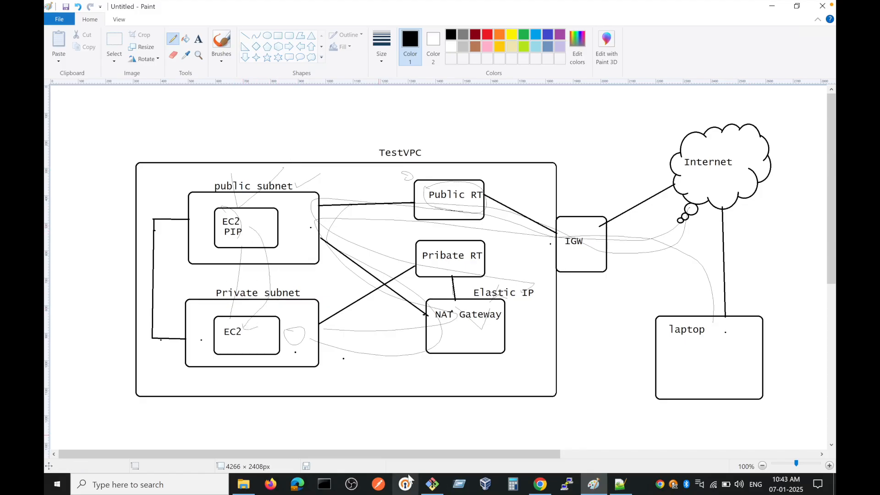
Step: Return to the Private EC2 terminal, test its internet access with ping google.com, and stop the ping
left_click(432, 484)
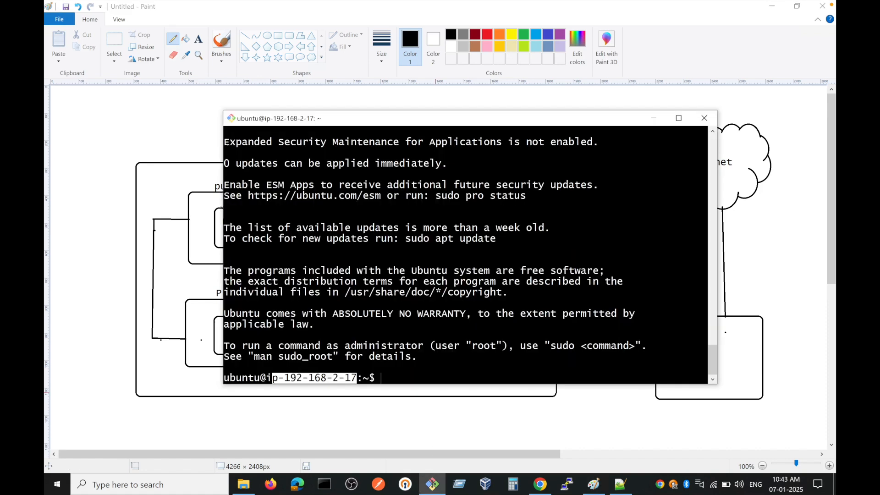
type("ping google.com")
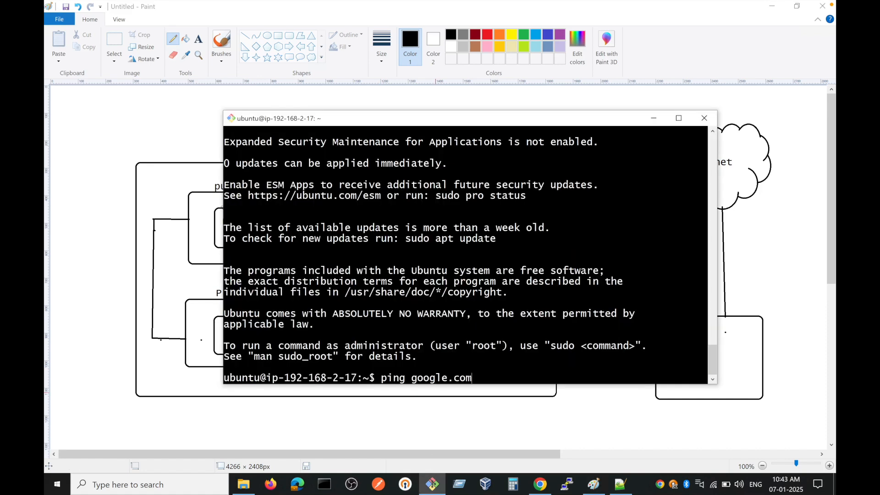
key("Return")
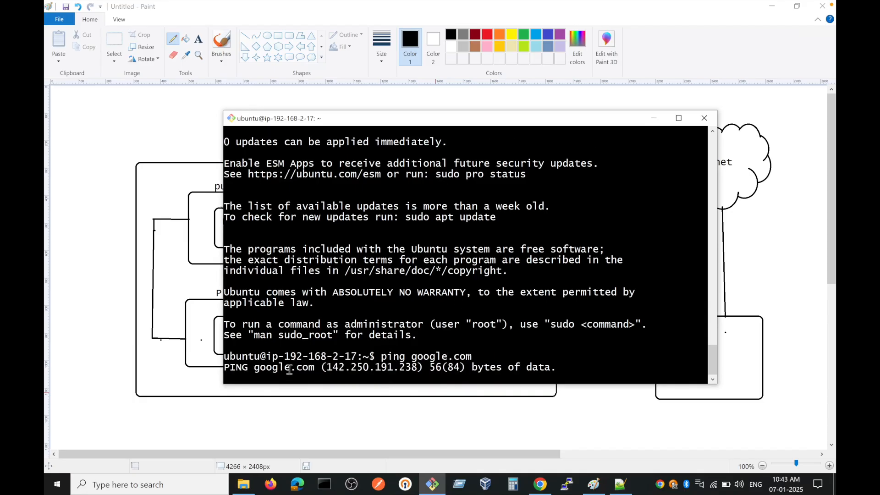
key("ctrl+c")
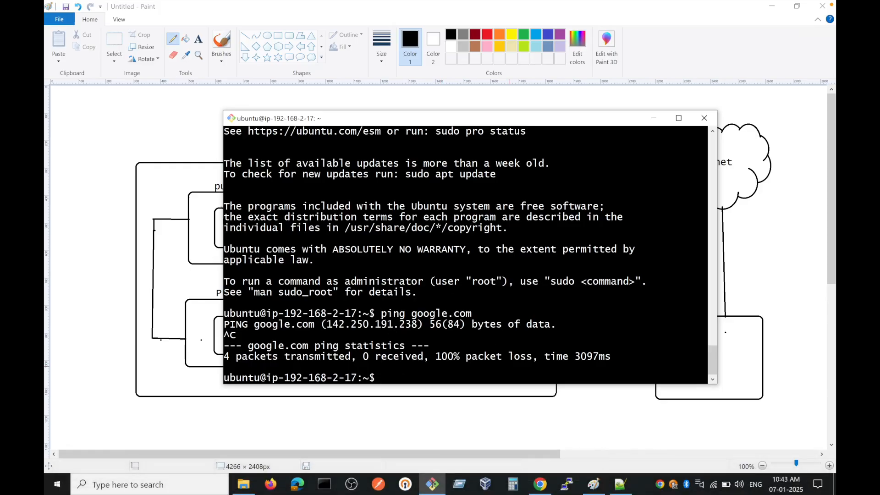
Step: Become root on Private EC2 with sudo su, try to refresh the package lists with apt update, and interrupt the command
type("sudo su")
key("Return")
type("apt ")
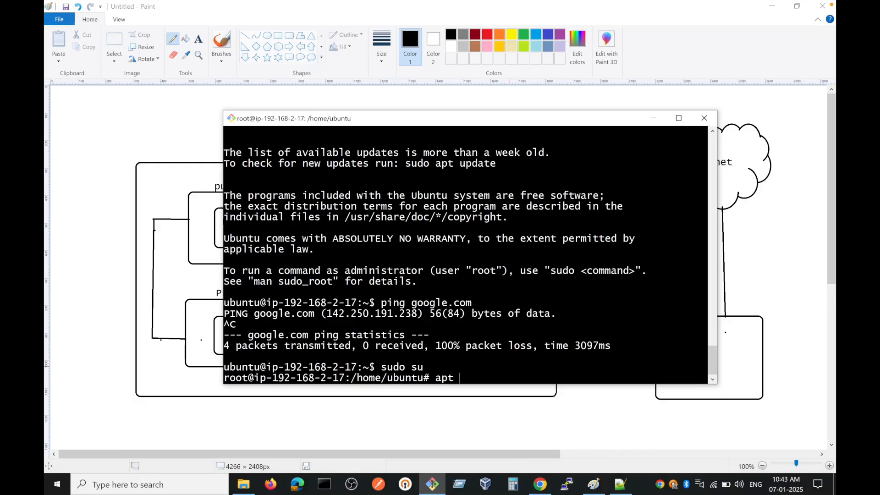
type("update")
key("Return")
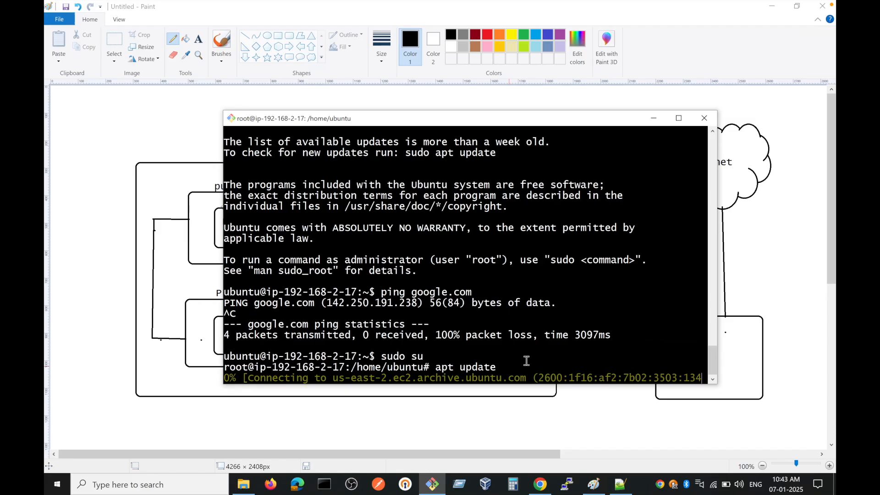
key("ctrl+c")
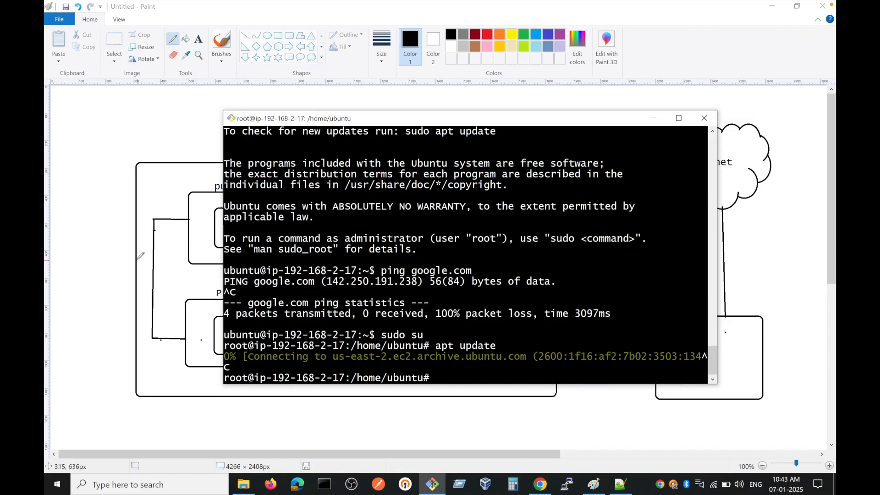
Step: Switch to the Paint network diagram and draw a small freehand mark on the private subnet's EC2
left_click(118, 253)
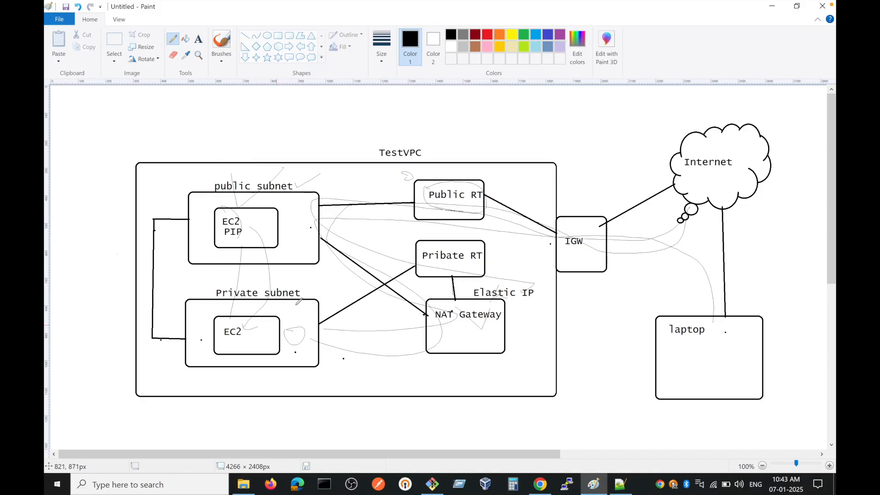
left_click_drag(249, 325, 265, 321)
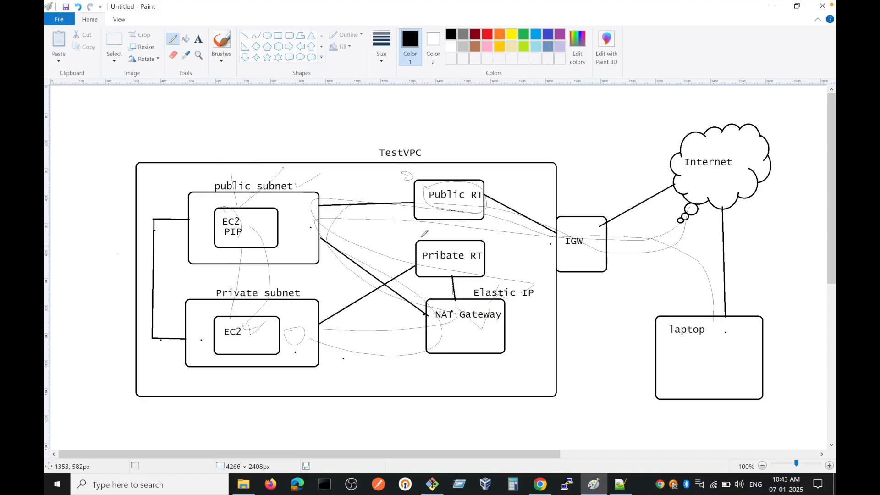